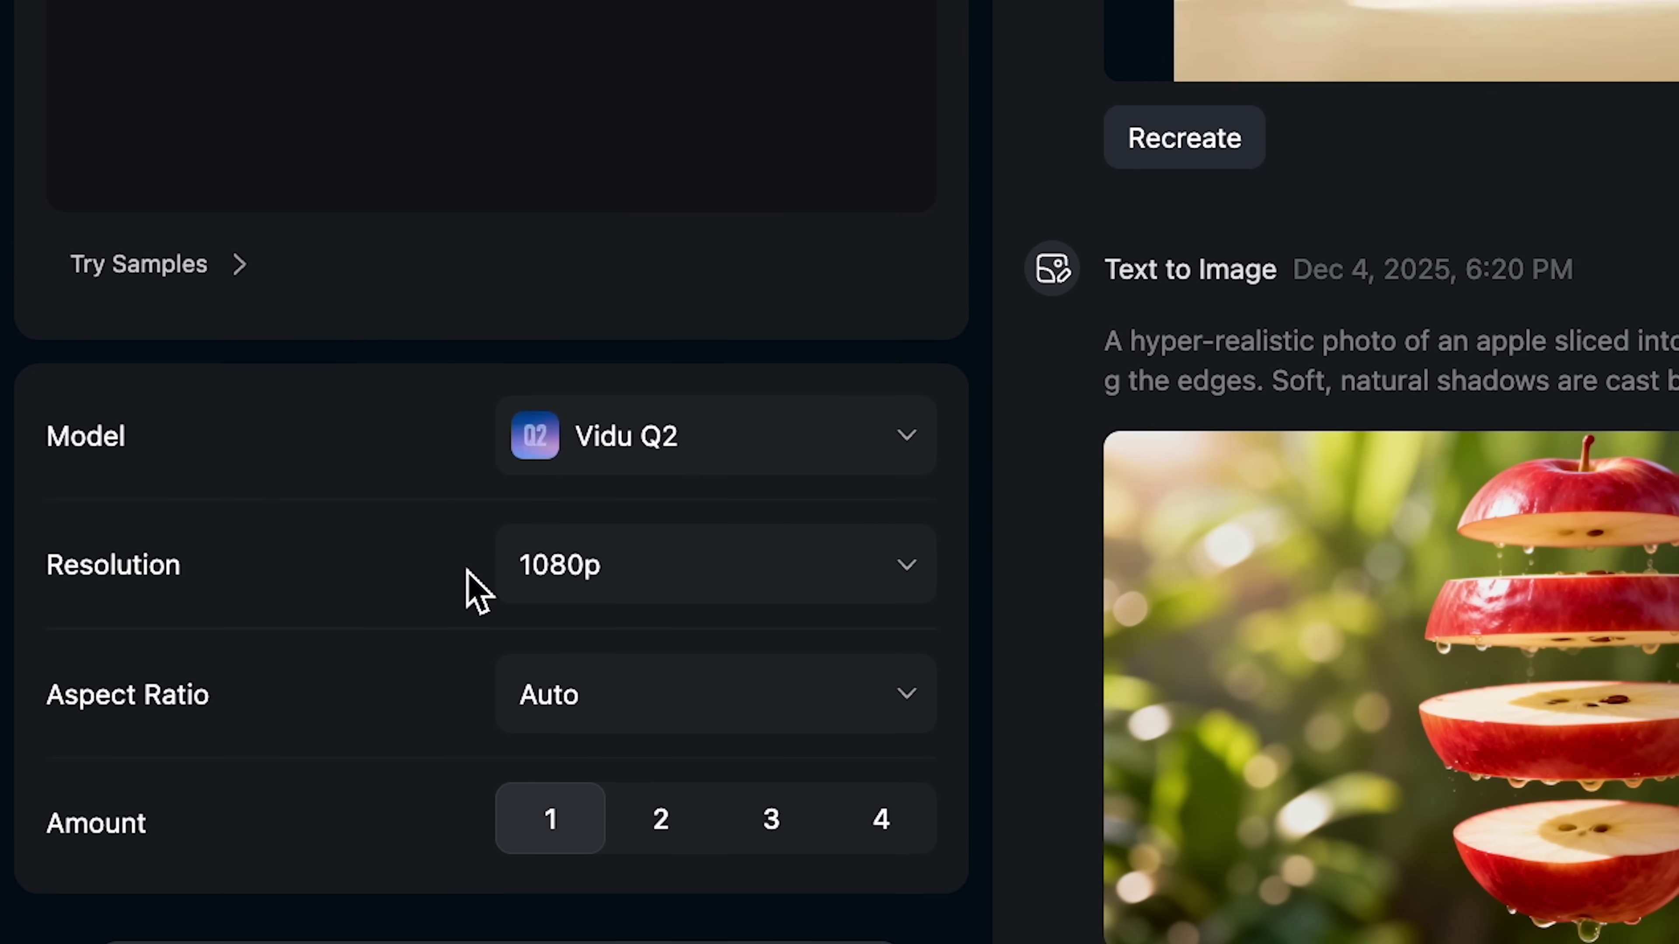
Configure the image generation for 4K resolution, an amount of 4 and a 16:9 aspect ratio.
click(576, 654)
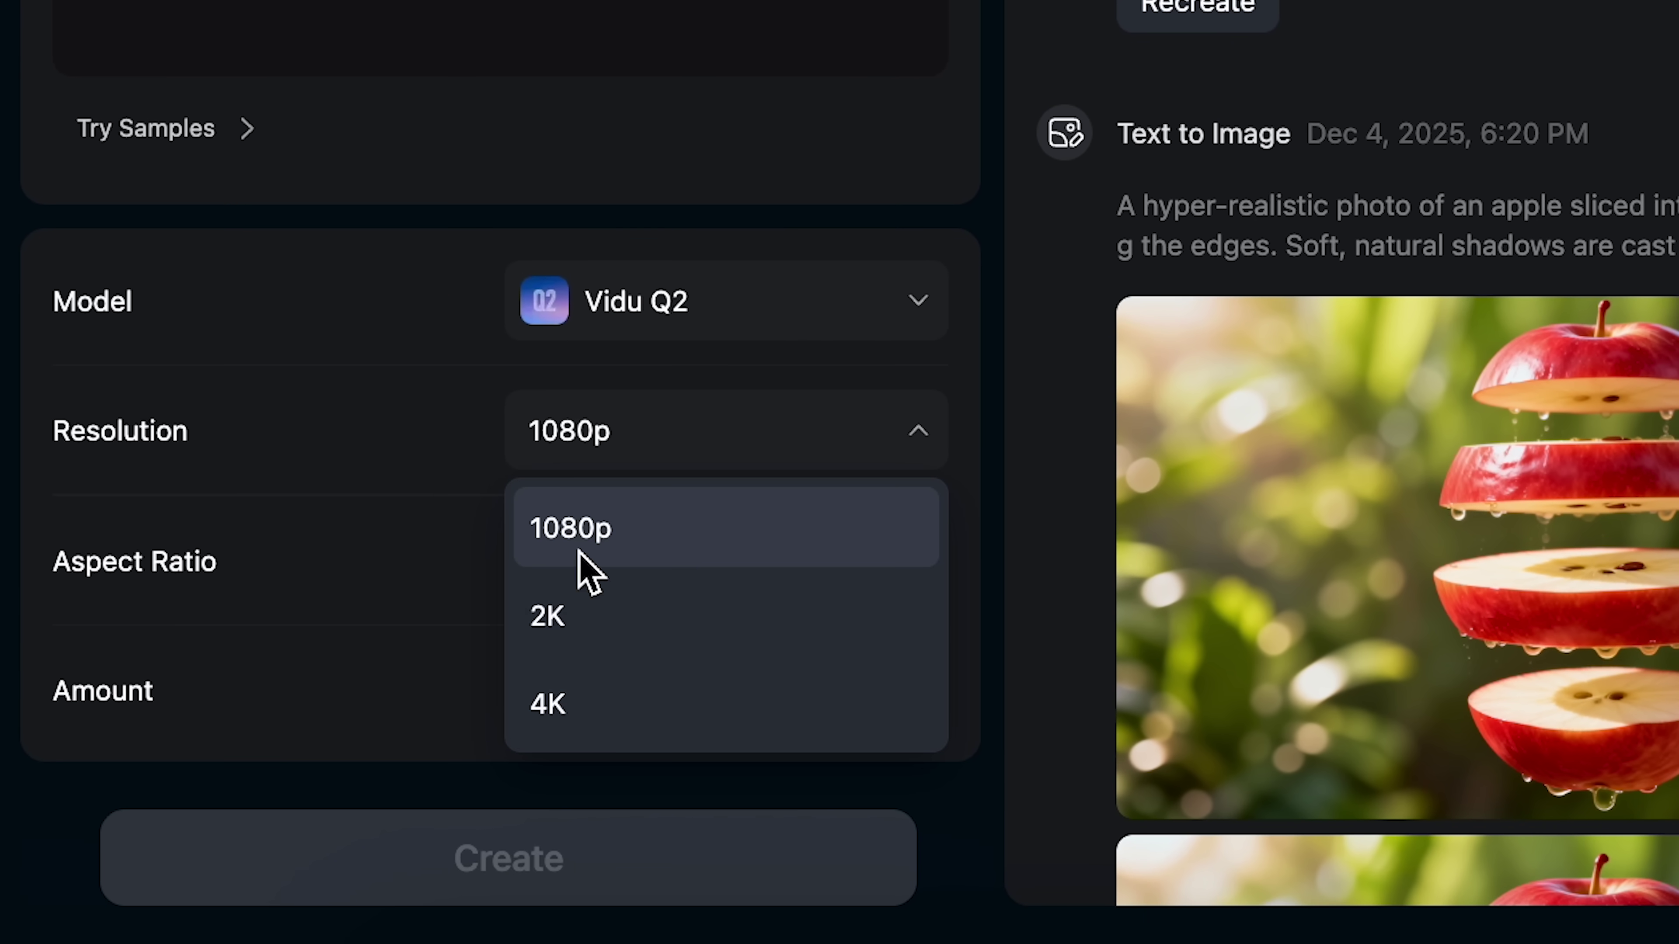
click(596, 722)
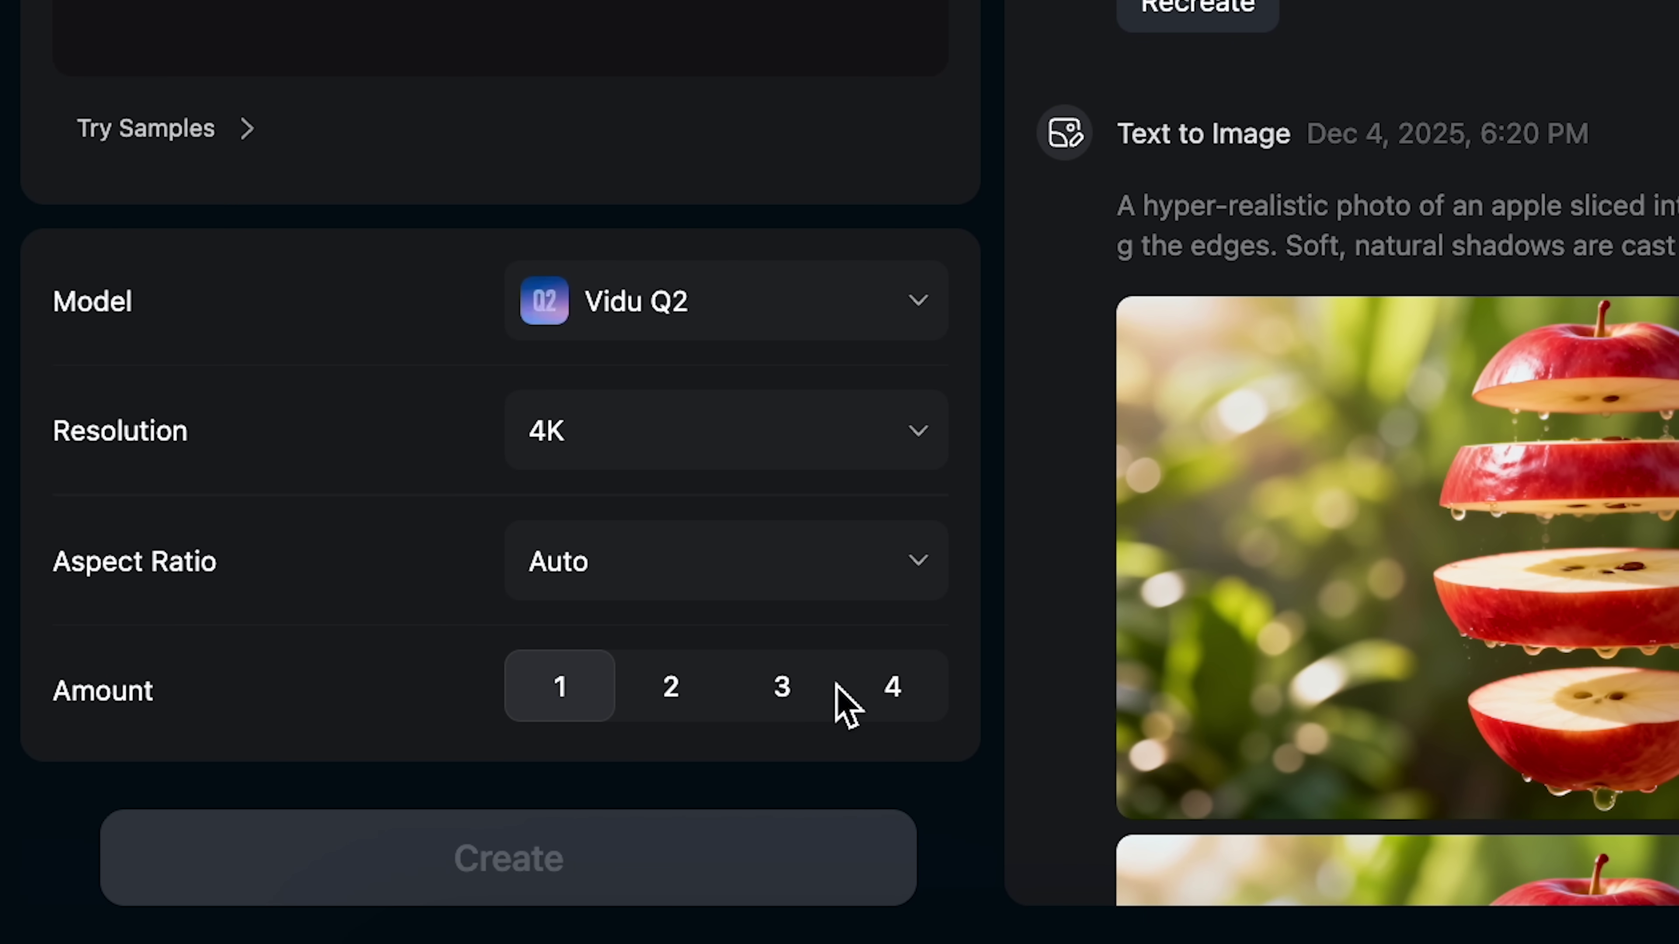
click(922, 706)
click(810, 589)
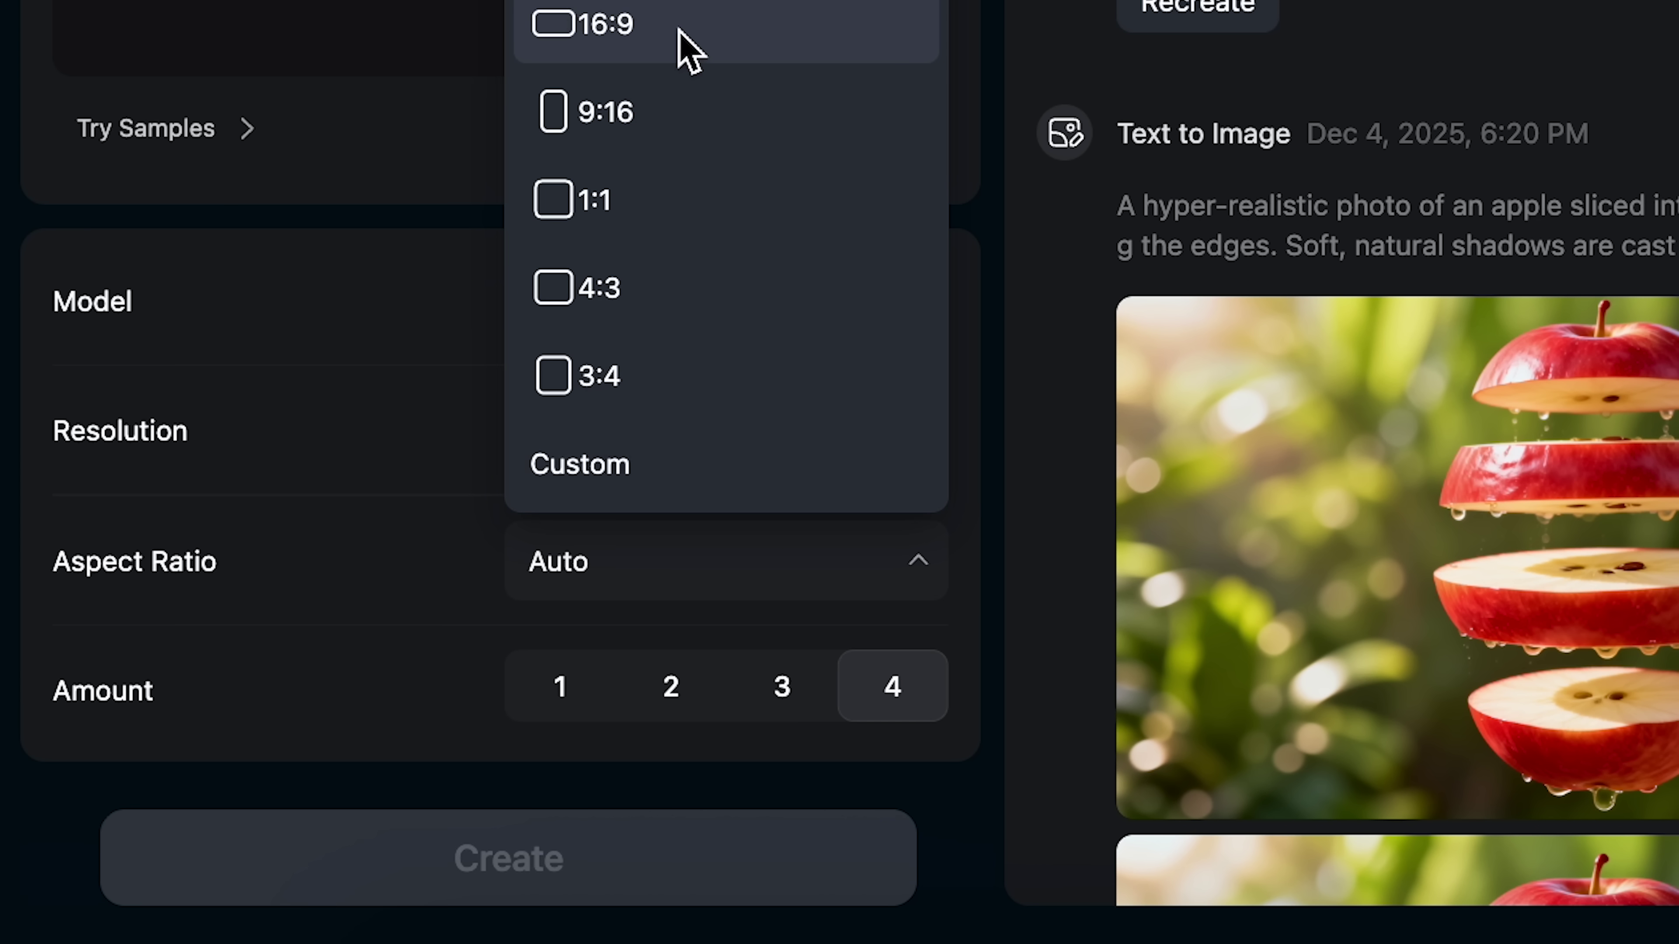
click(679, 31)
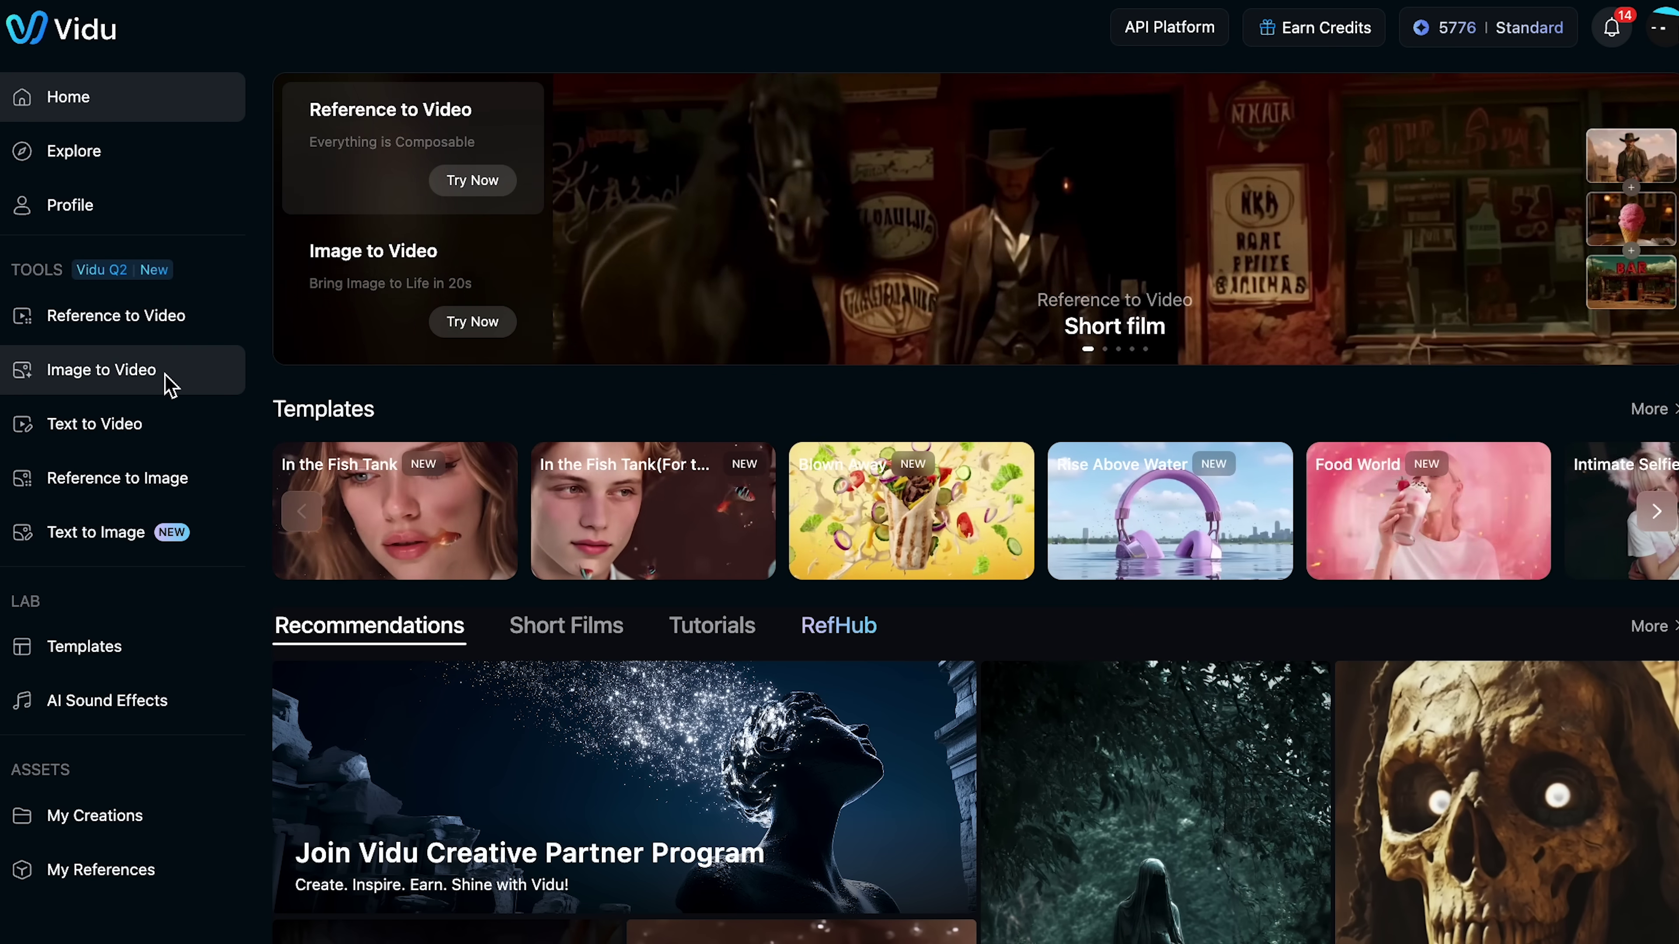
Open the Image to Video tool from the home page and switch over to AI Image creation.
click(161, 372)
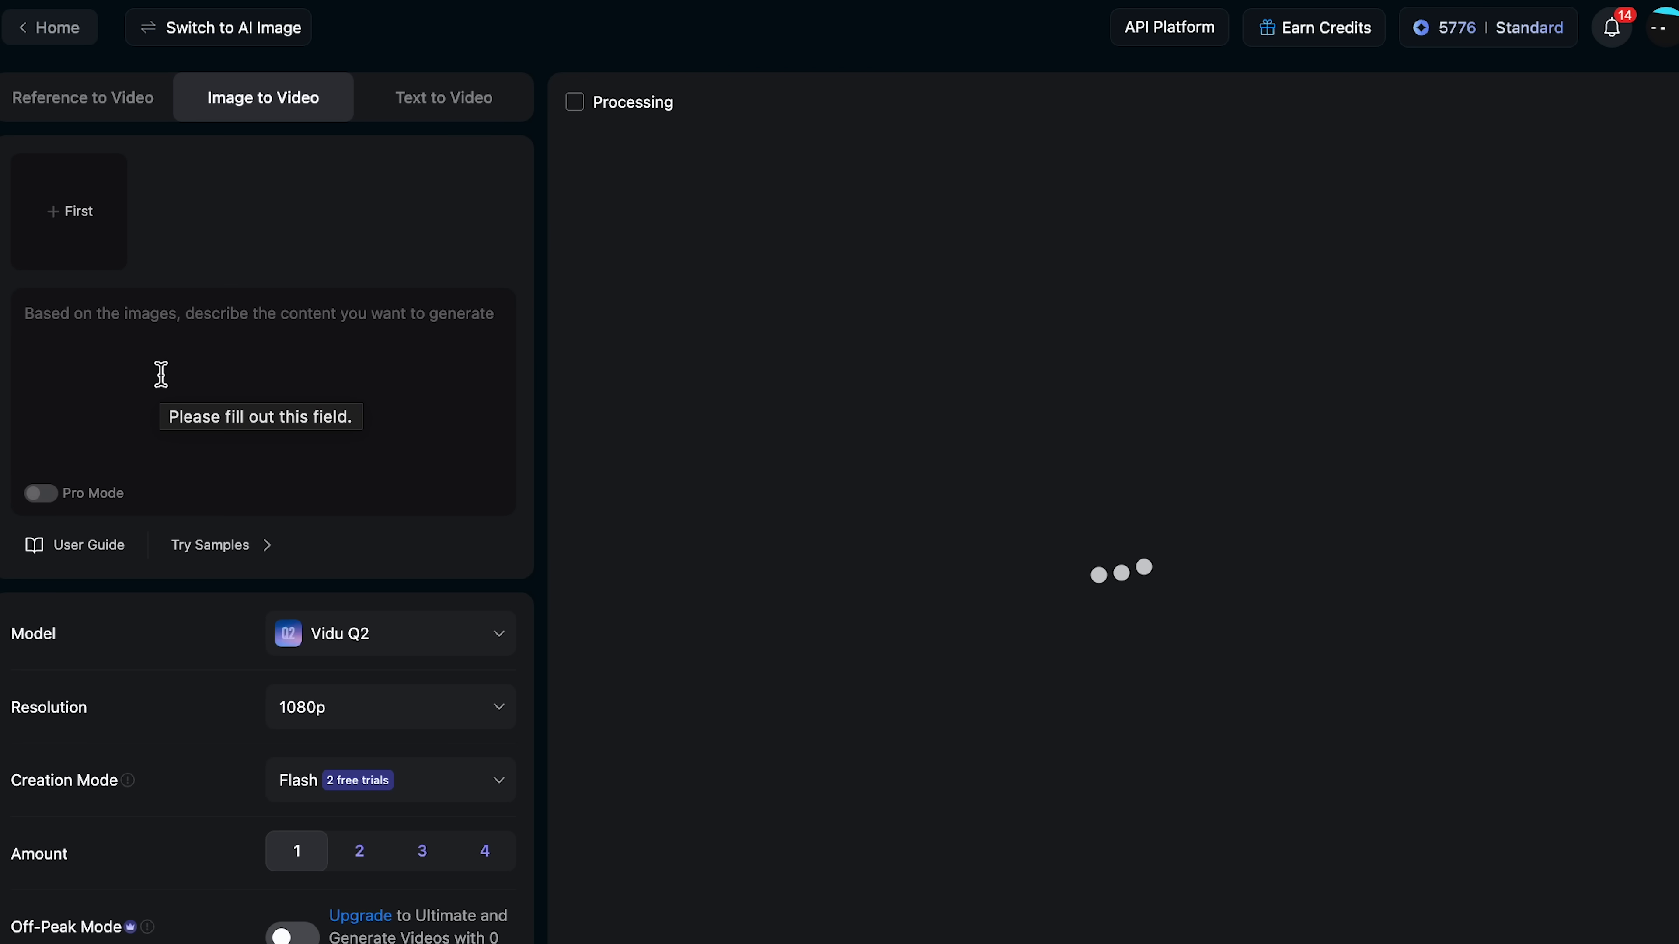
click(228, 33)
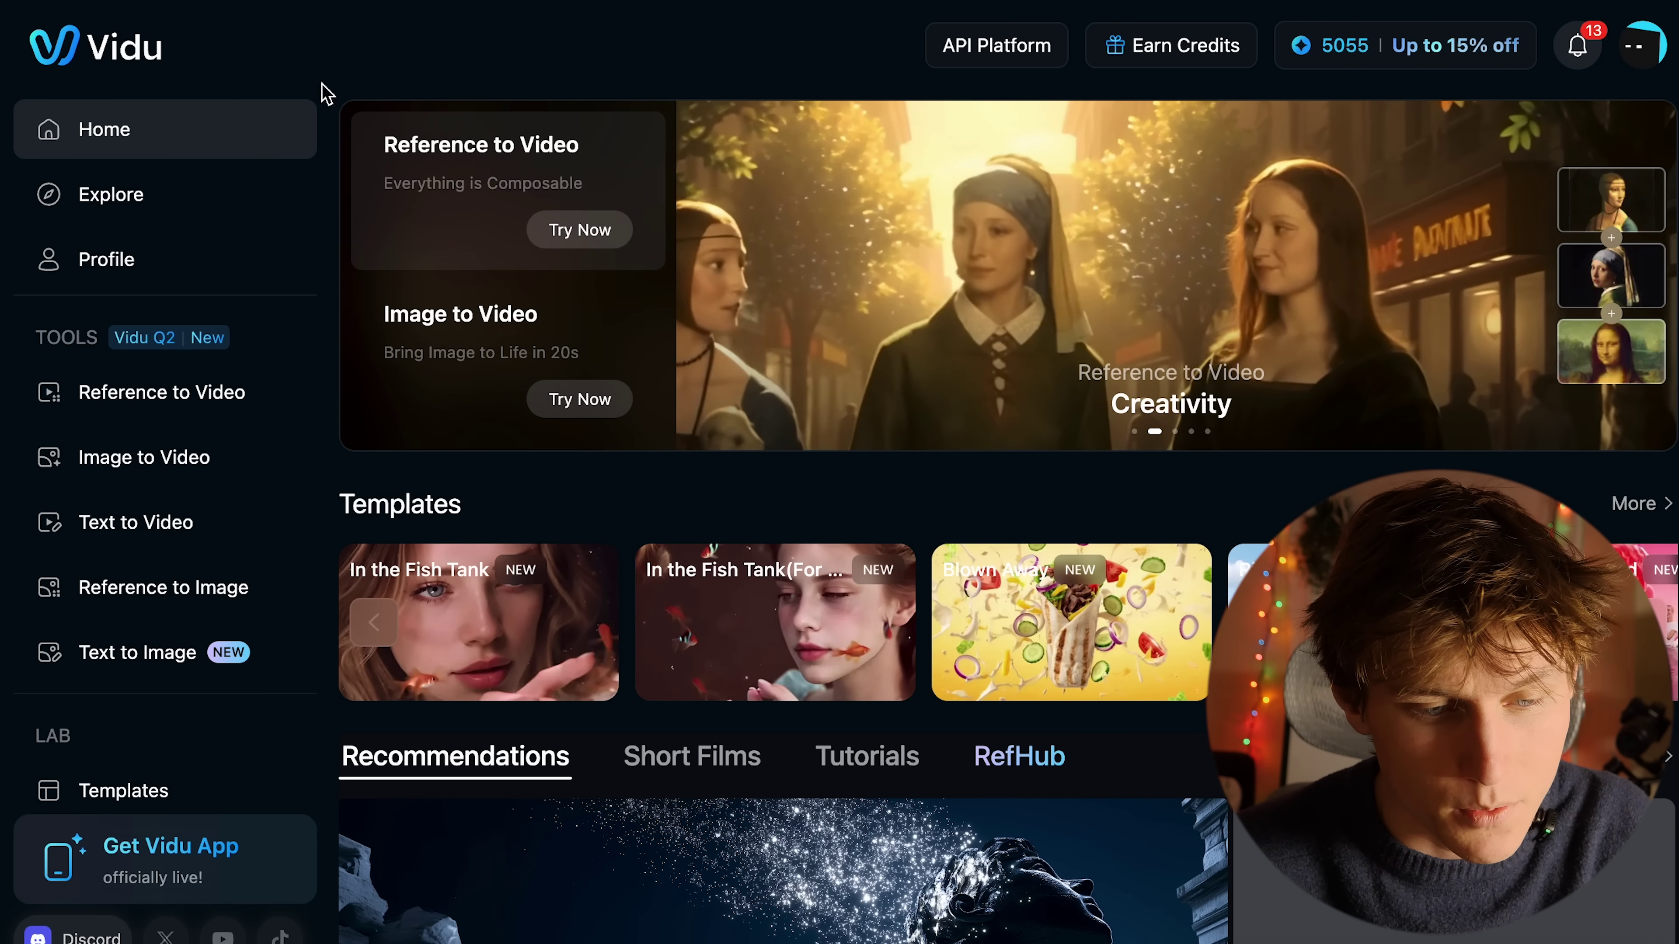
Open the Reference to Image tool and load the sample pairing the woman in sunglasses with the green diving goggles.
scroll(338, 411, down, 10)
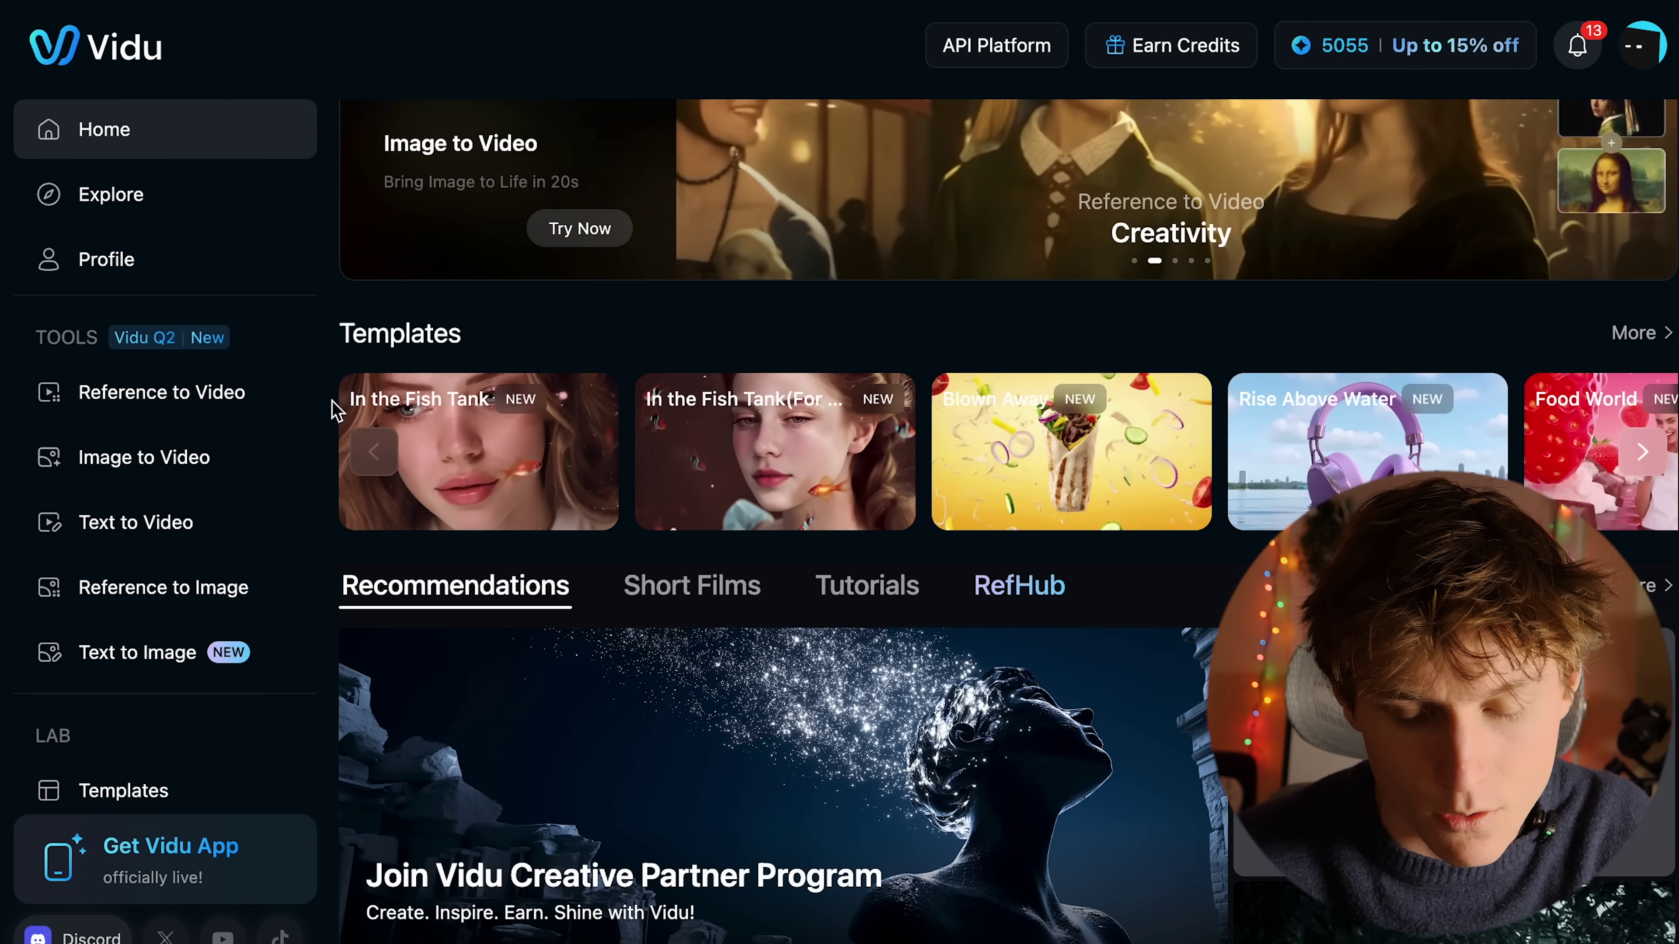
scroll(338, 410, up, 10)
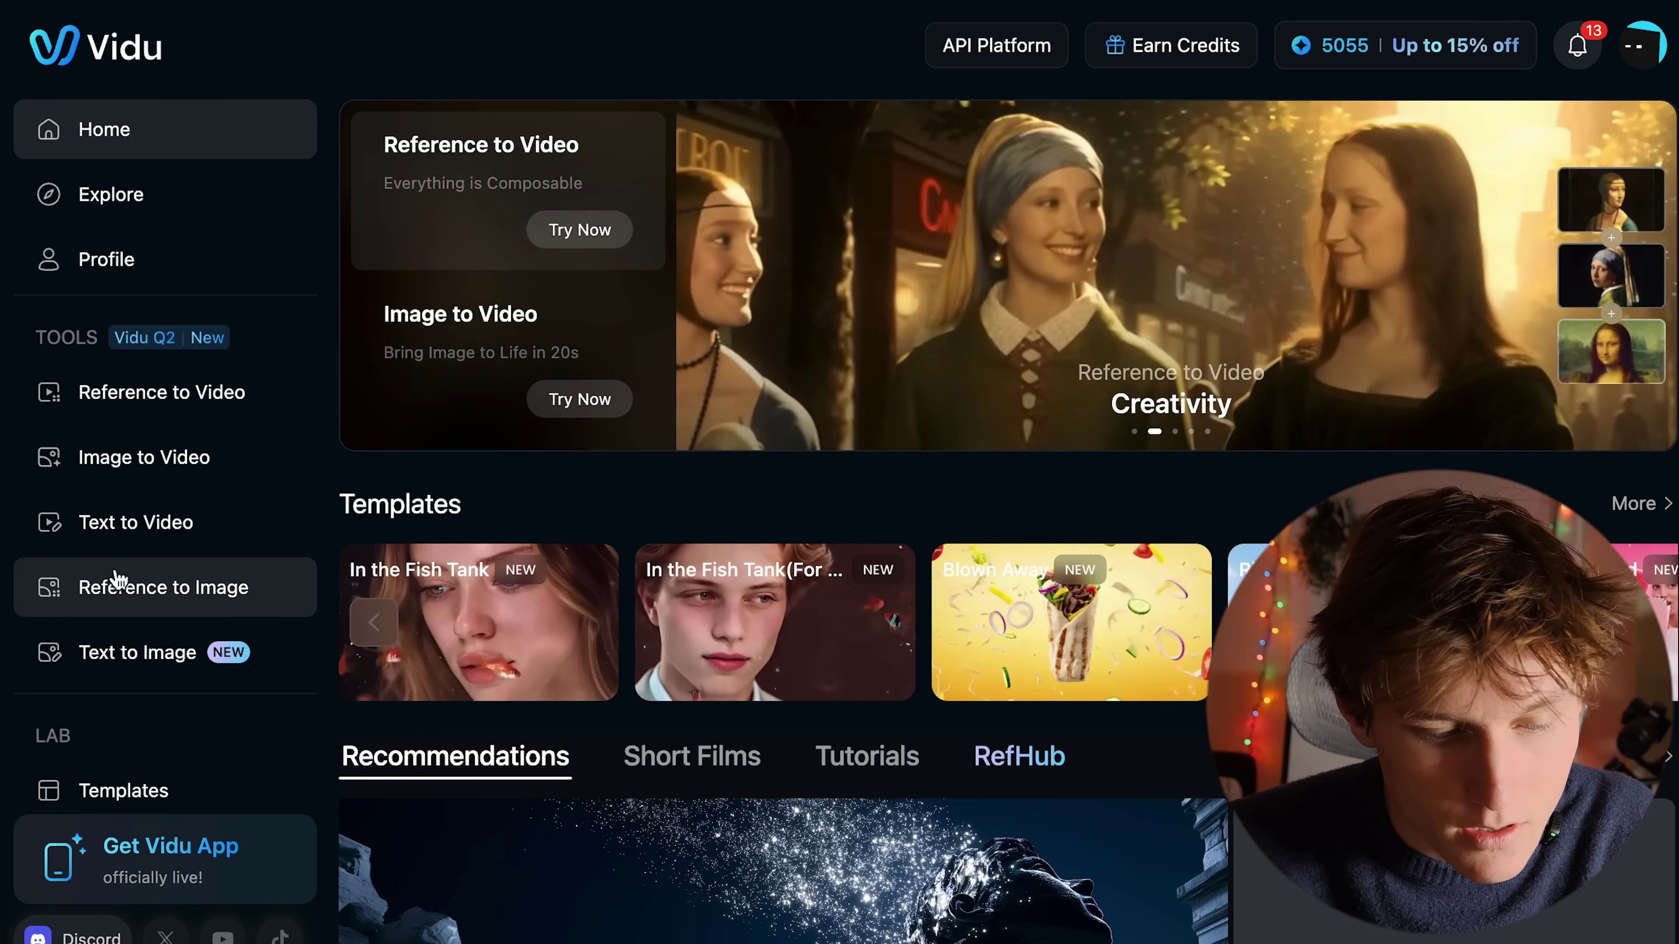
click(165, 586)
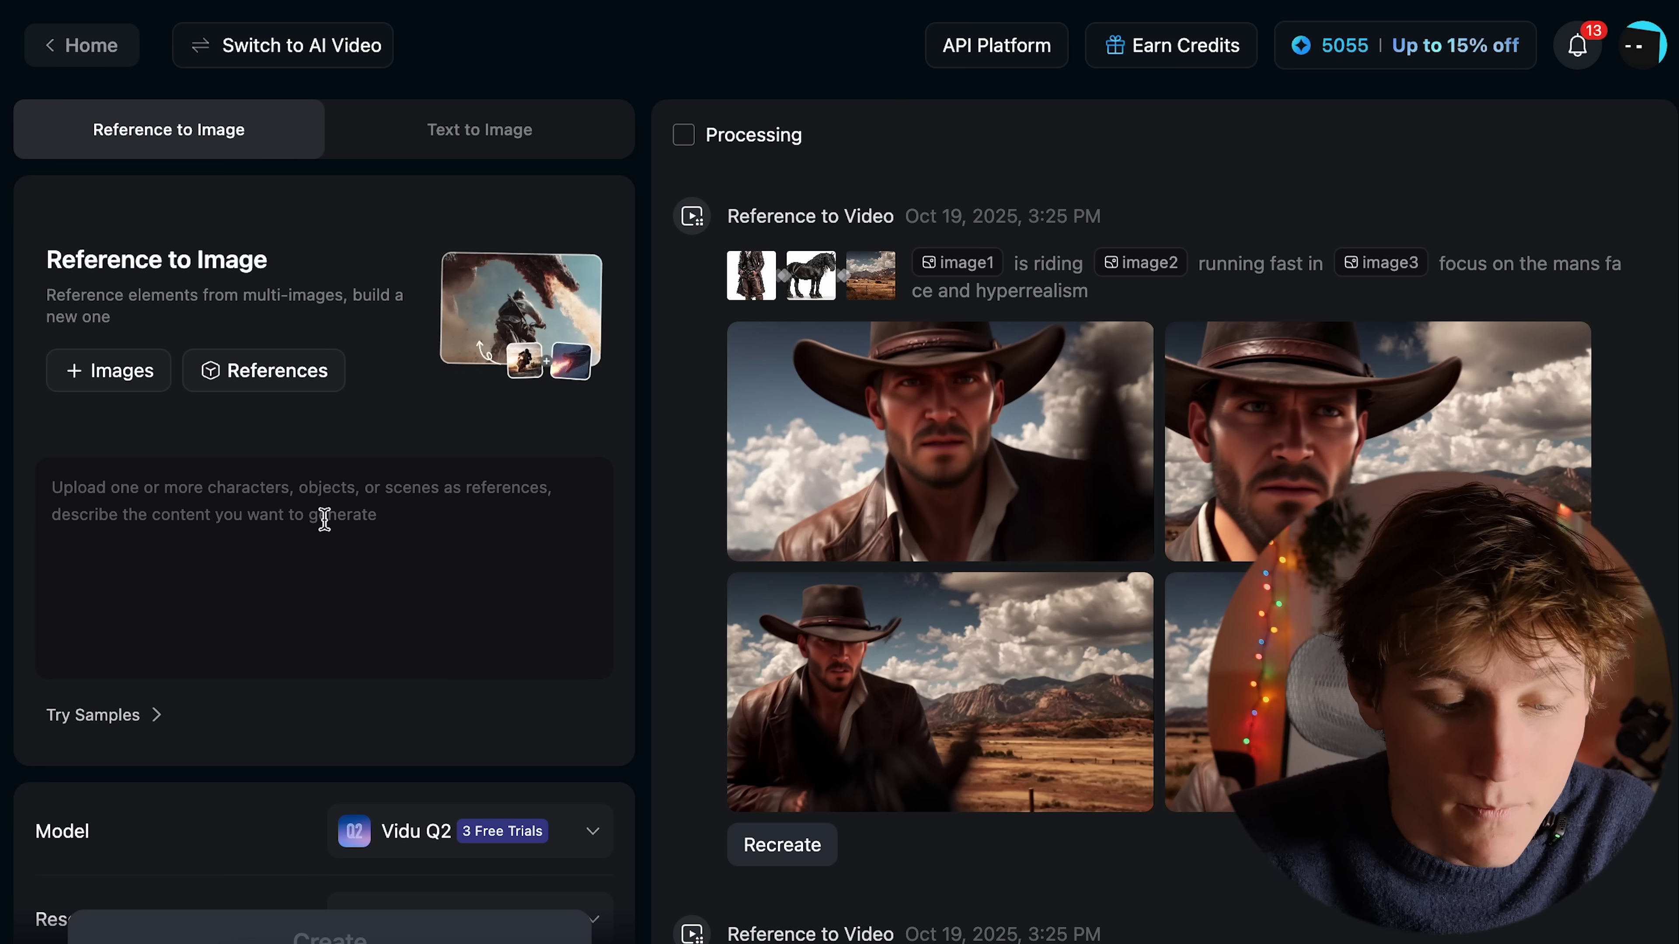
click(129, 714)
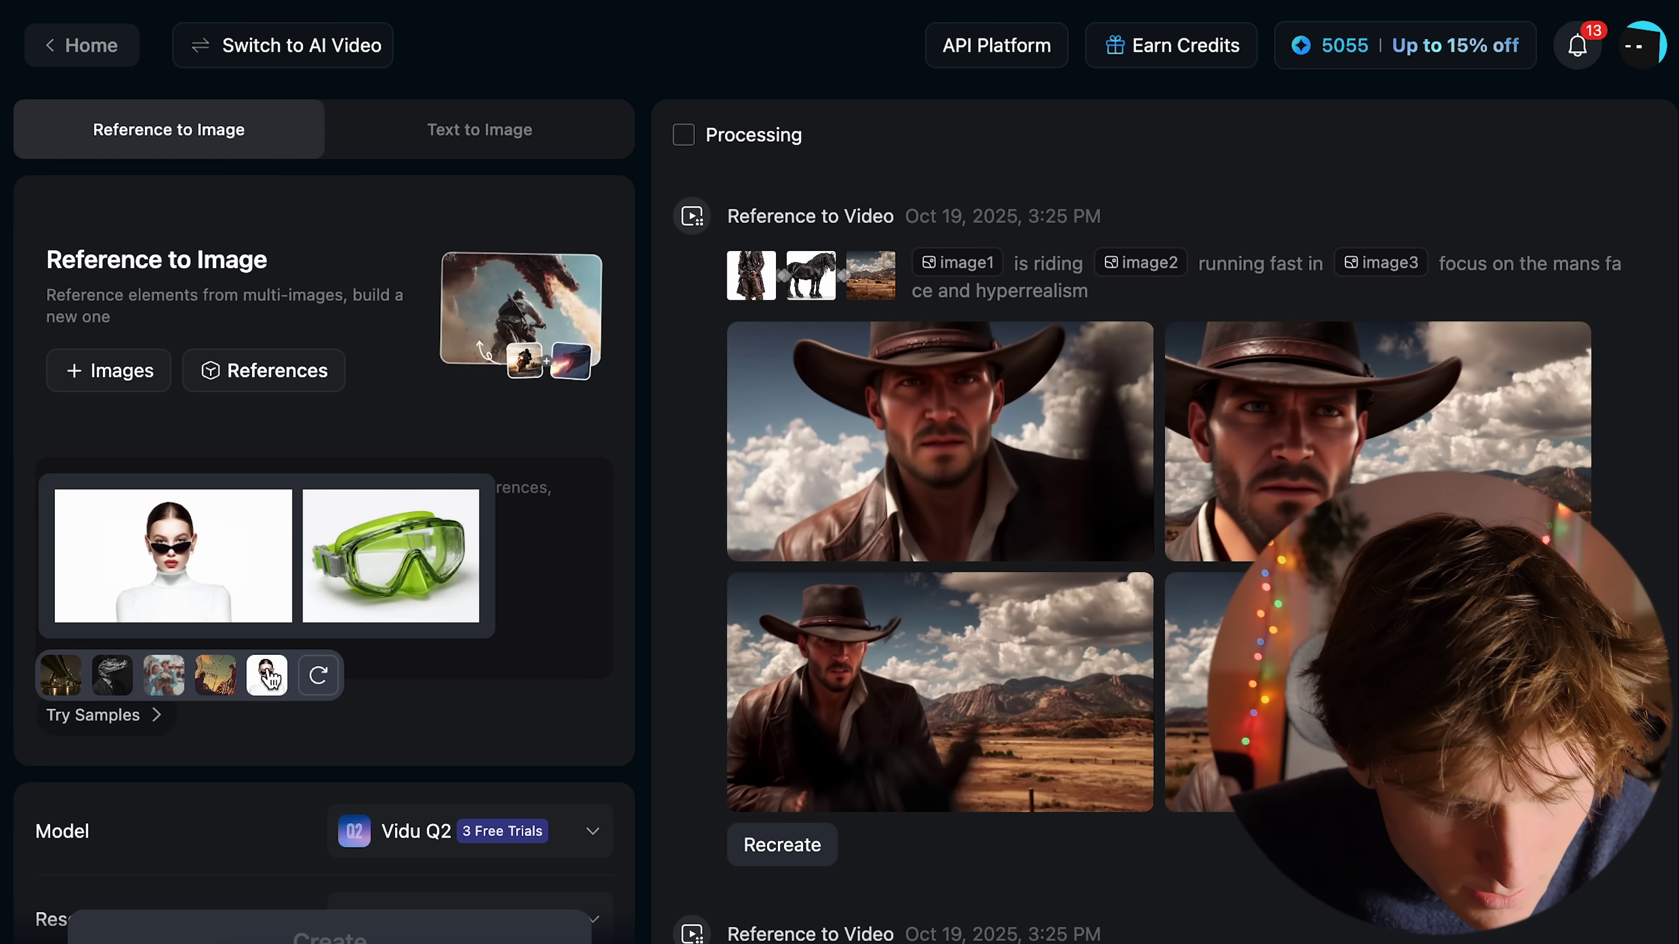
click(267, 676)
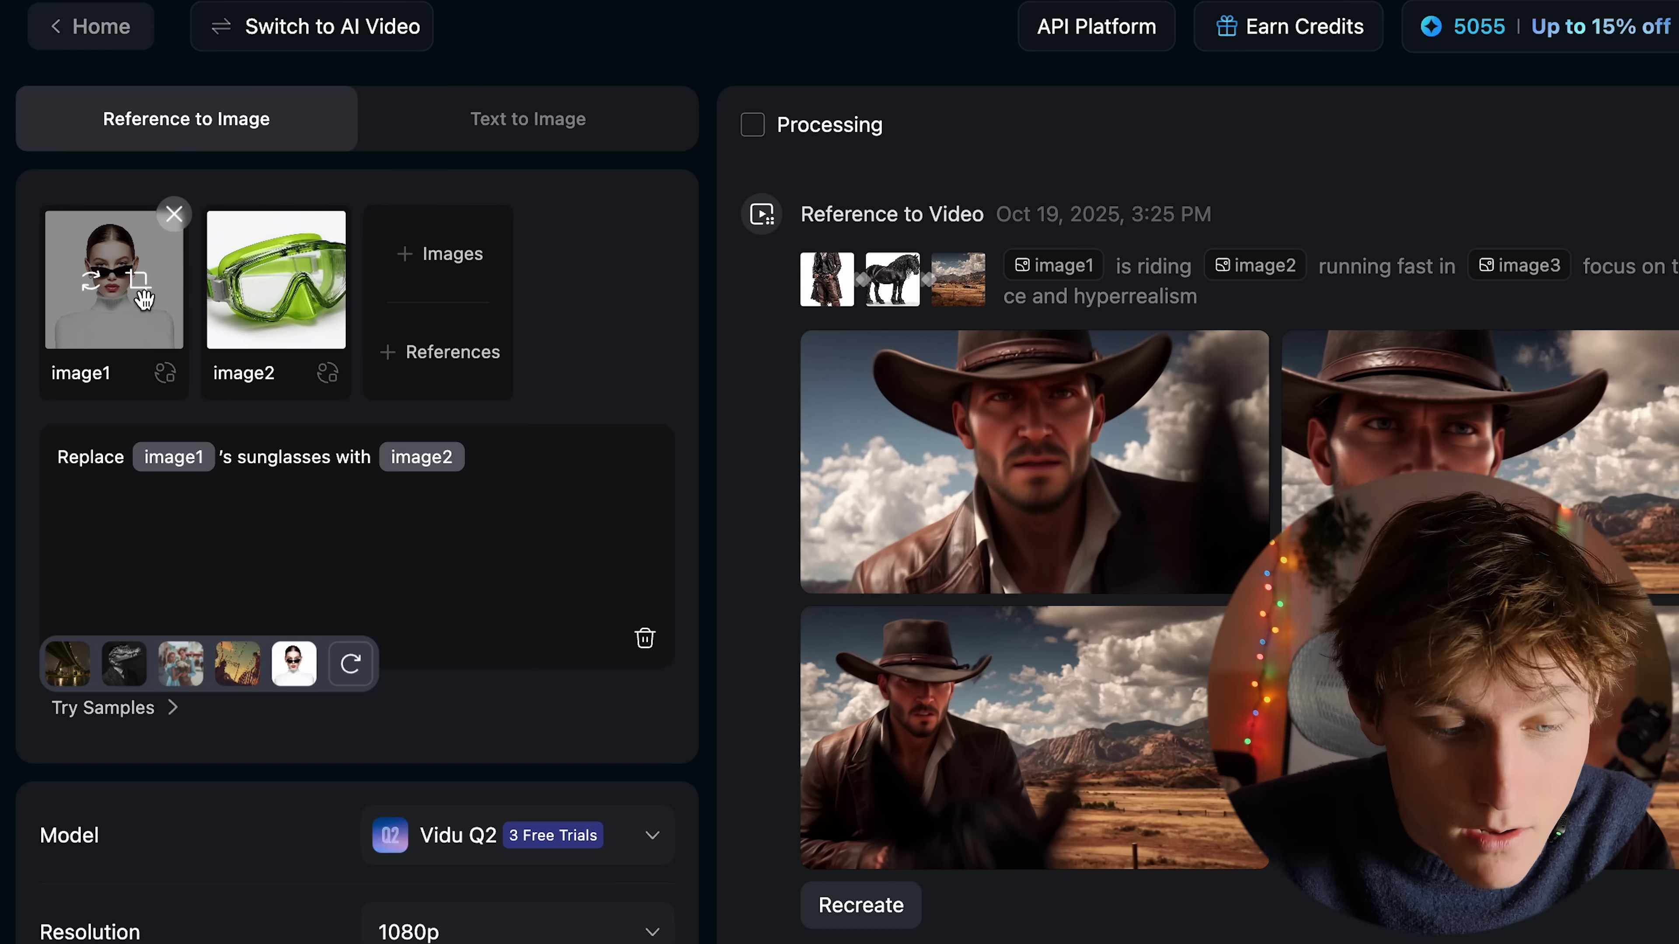
Generate an image from the sample prompt that replaces image1's sunglasses with image2 and inspect the result.
mouse_move(265, 292)
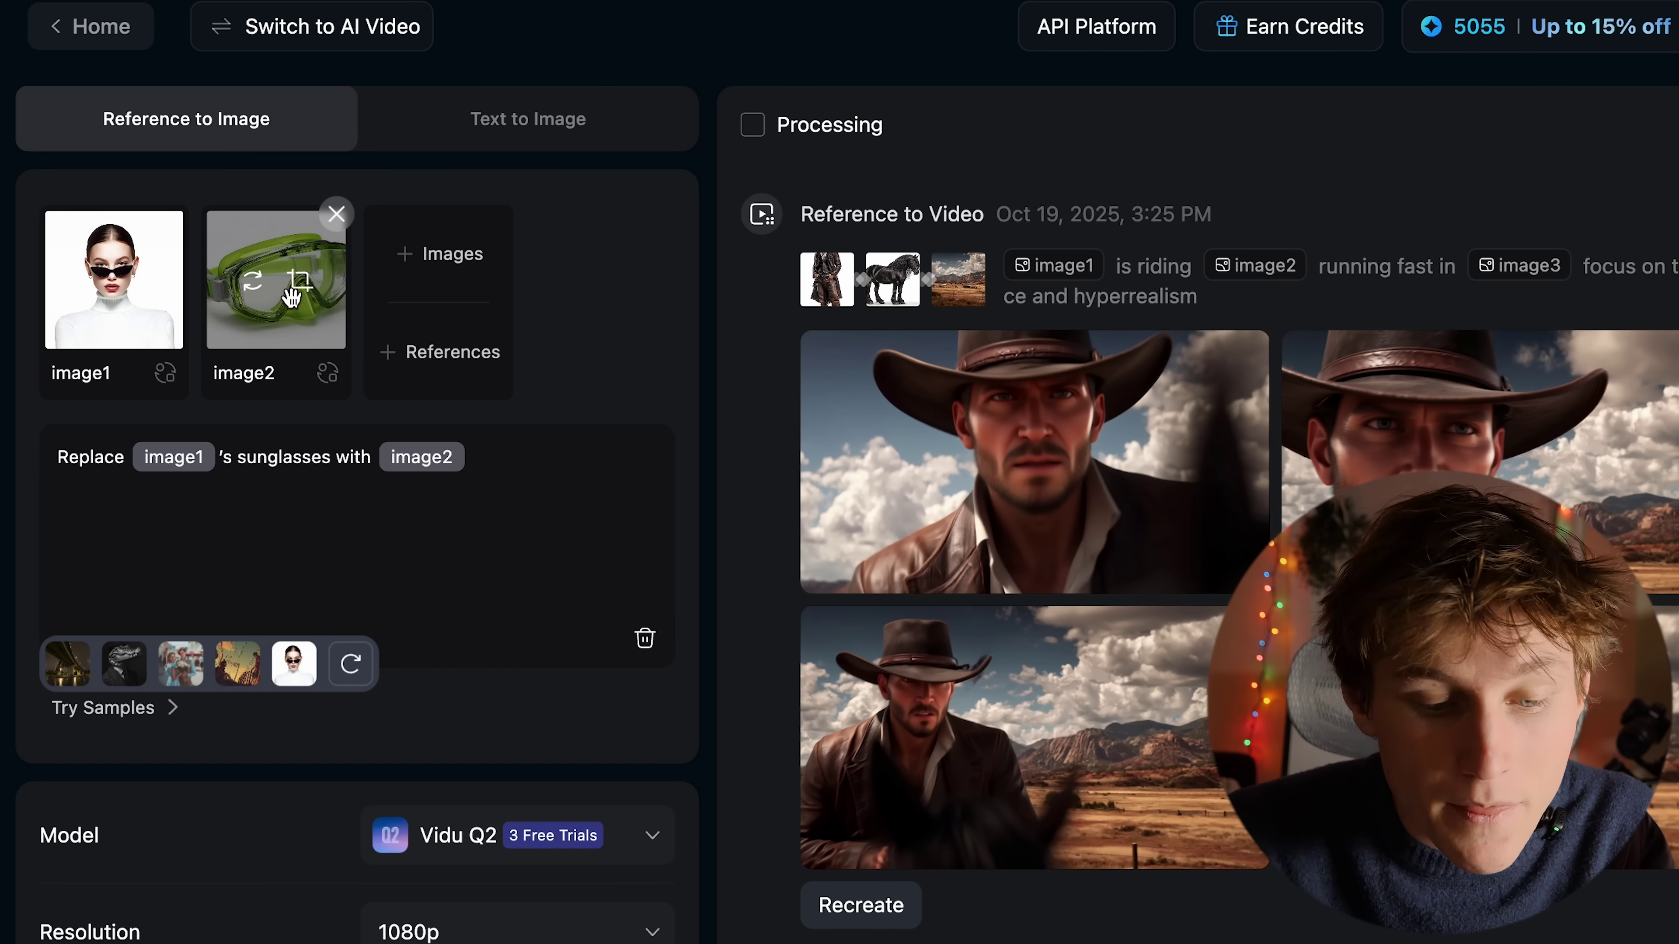
click(178, 571)
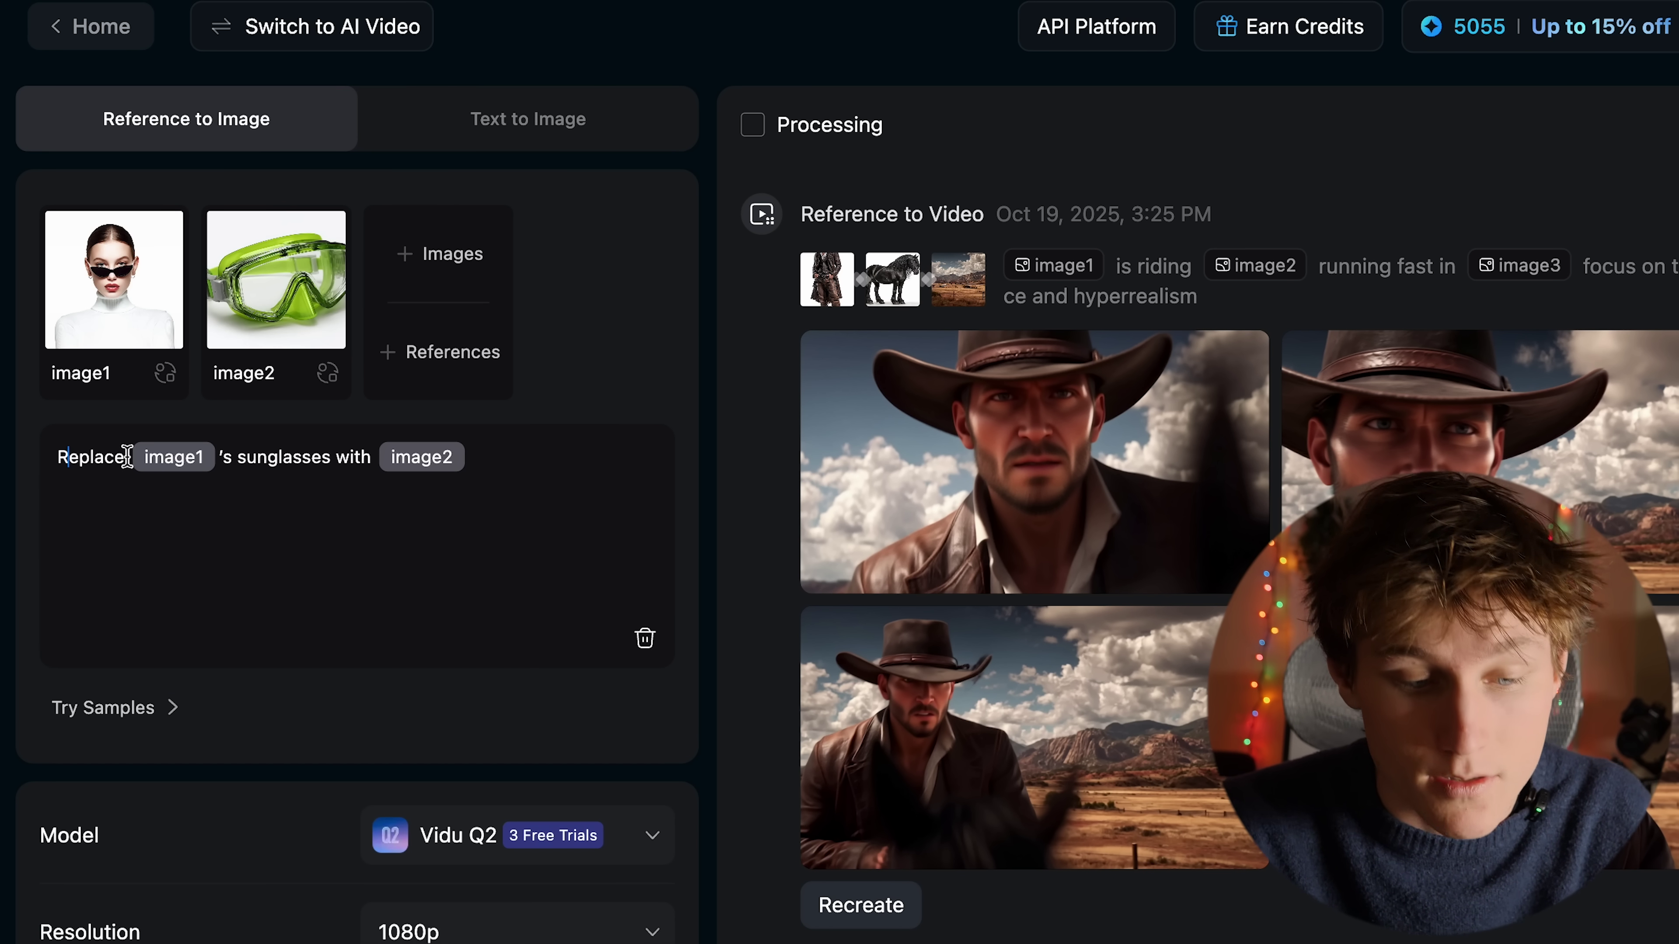
mouse_move(259, 286)
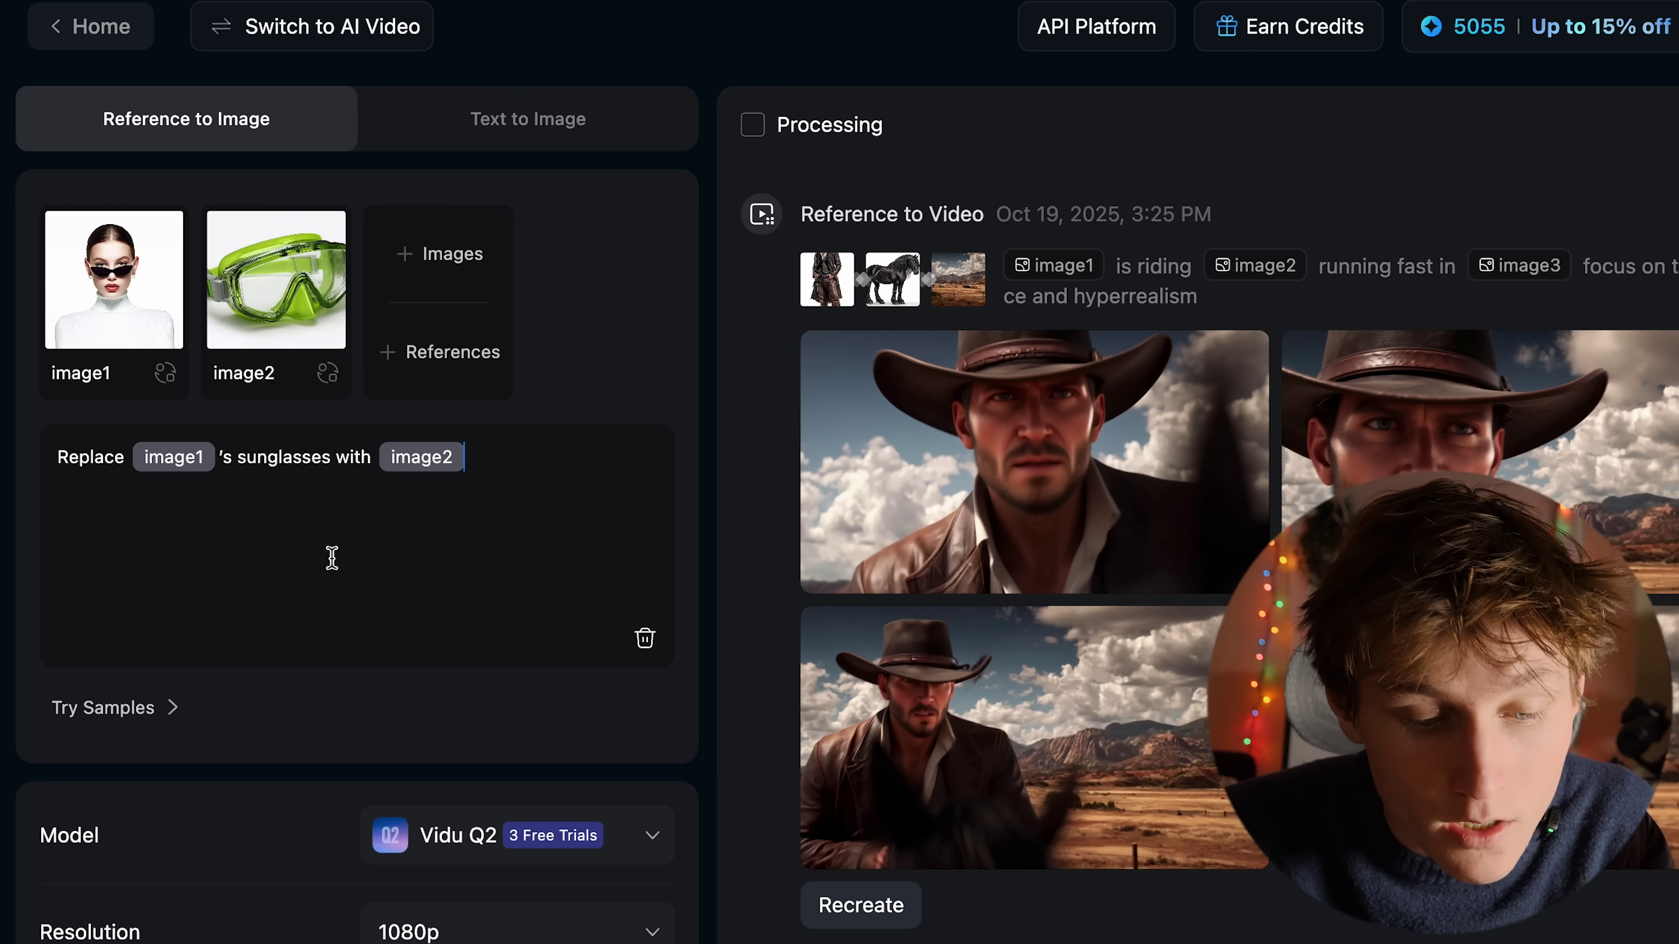
scroll(267, 569, down, 1)
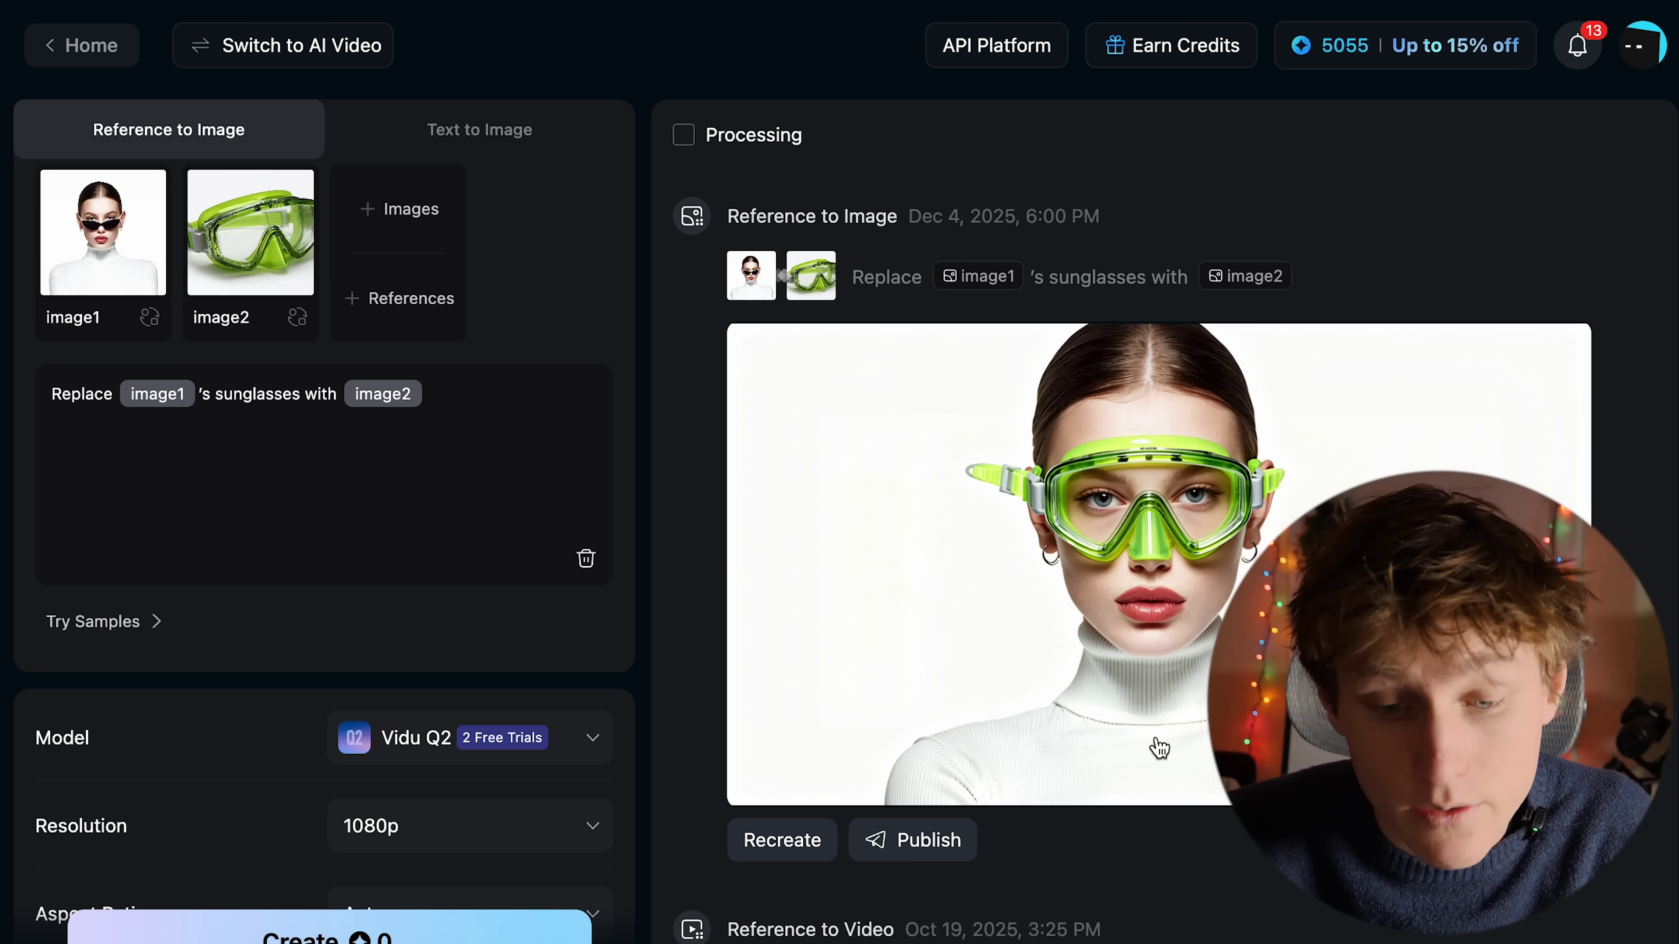
scroll(1160, 747, down, 5)
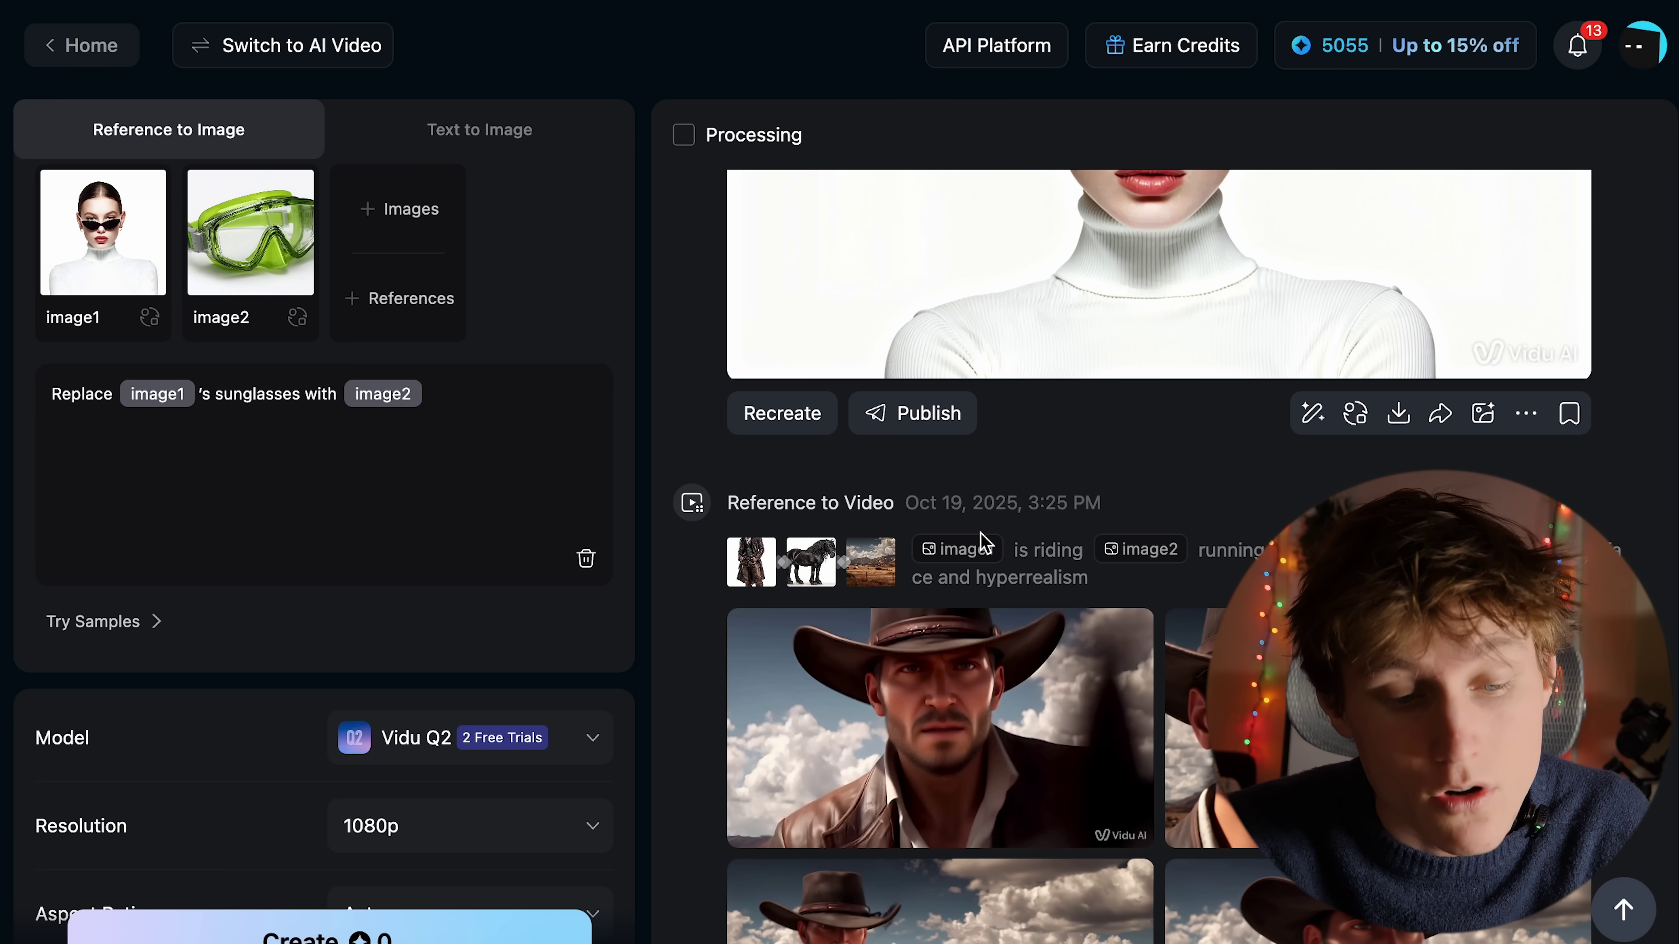
scroll(985, 542, up, 2)
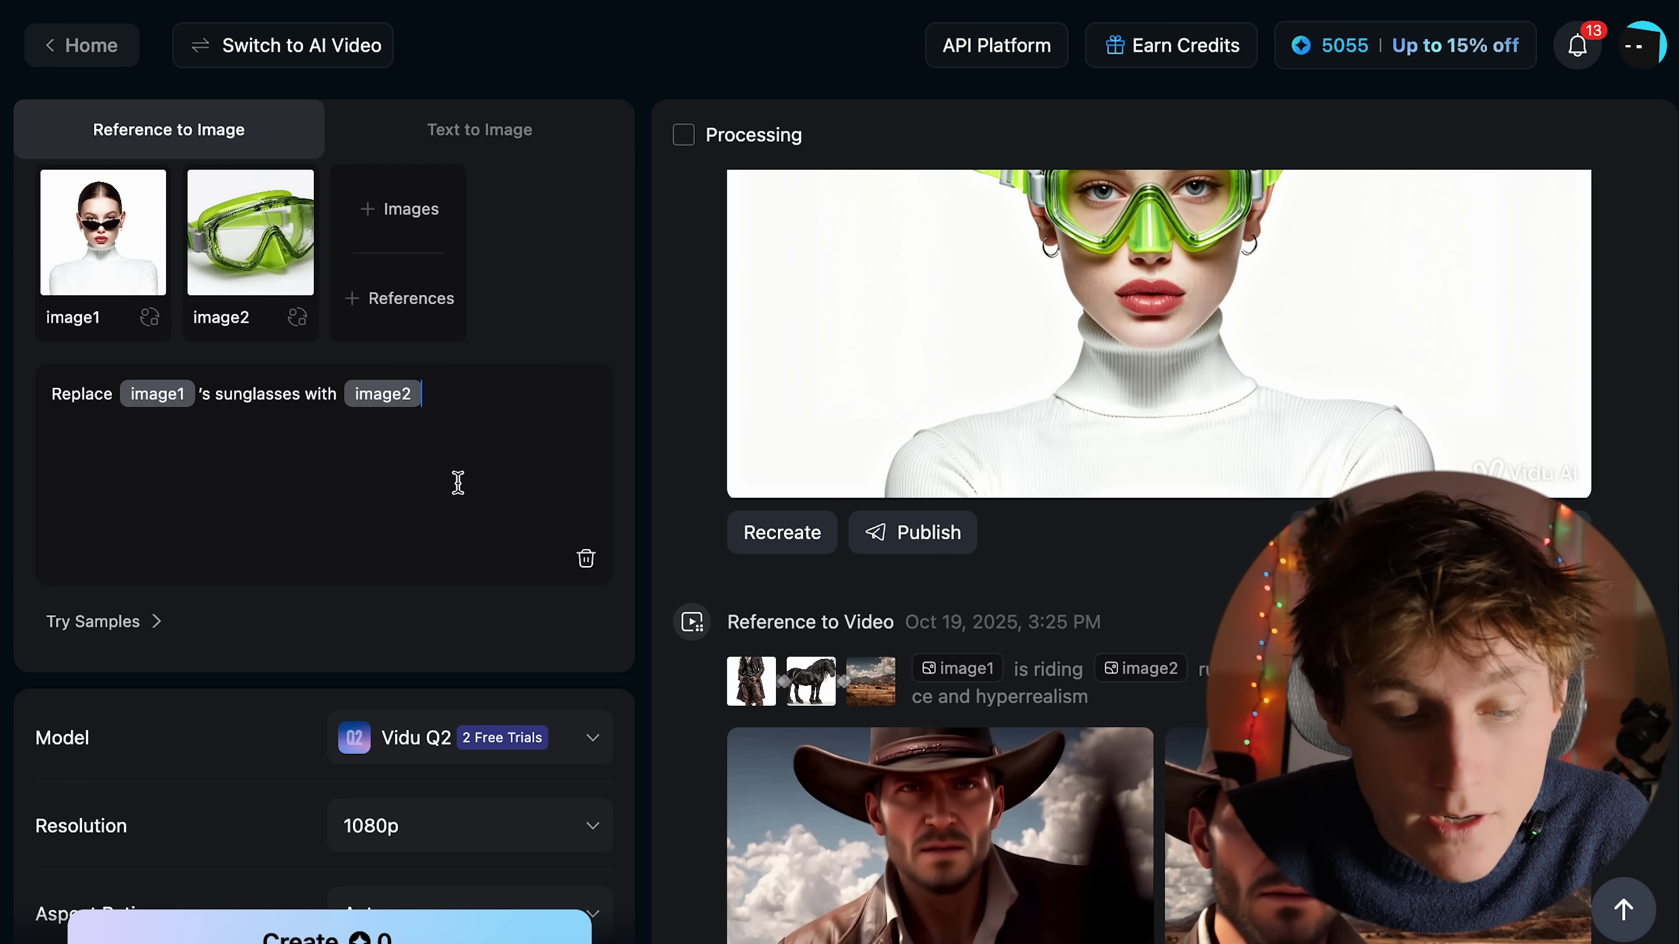
Load the five-image sample combining the kangaroo, red cape, headphones, bridge and carrot into the Reference to Image prompt.
click(342, 485)
scroll(315, 521, up, 1)
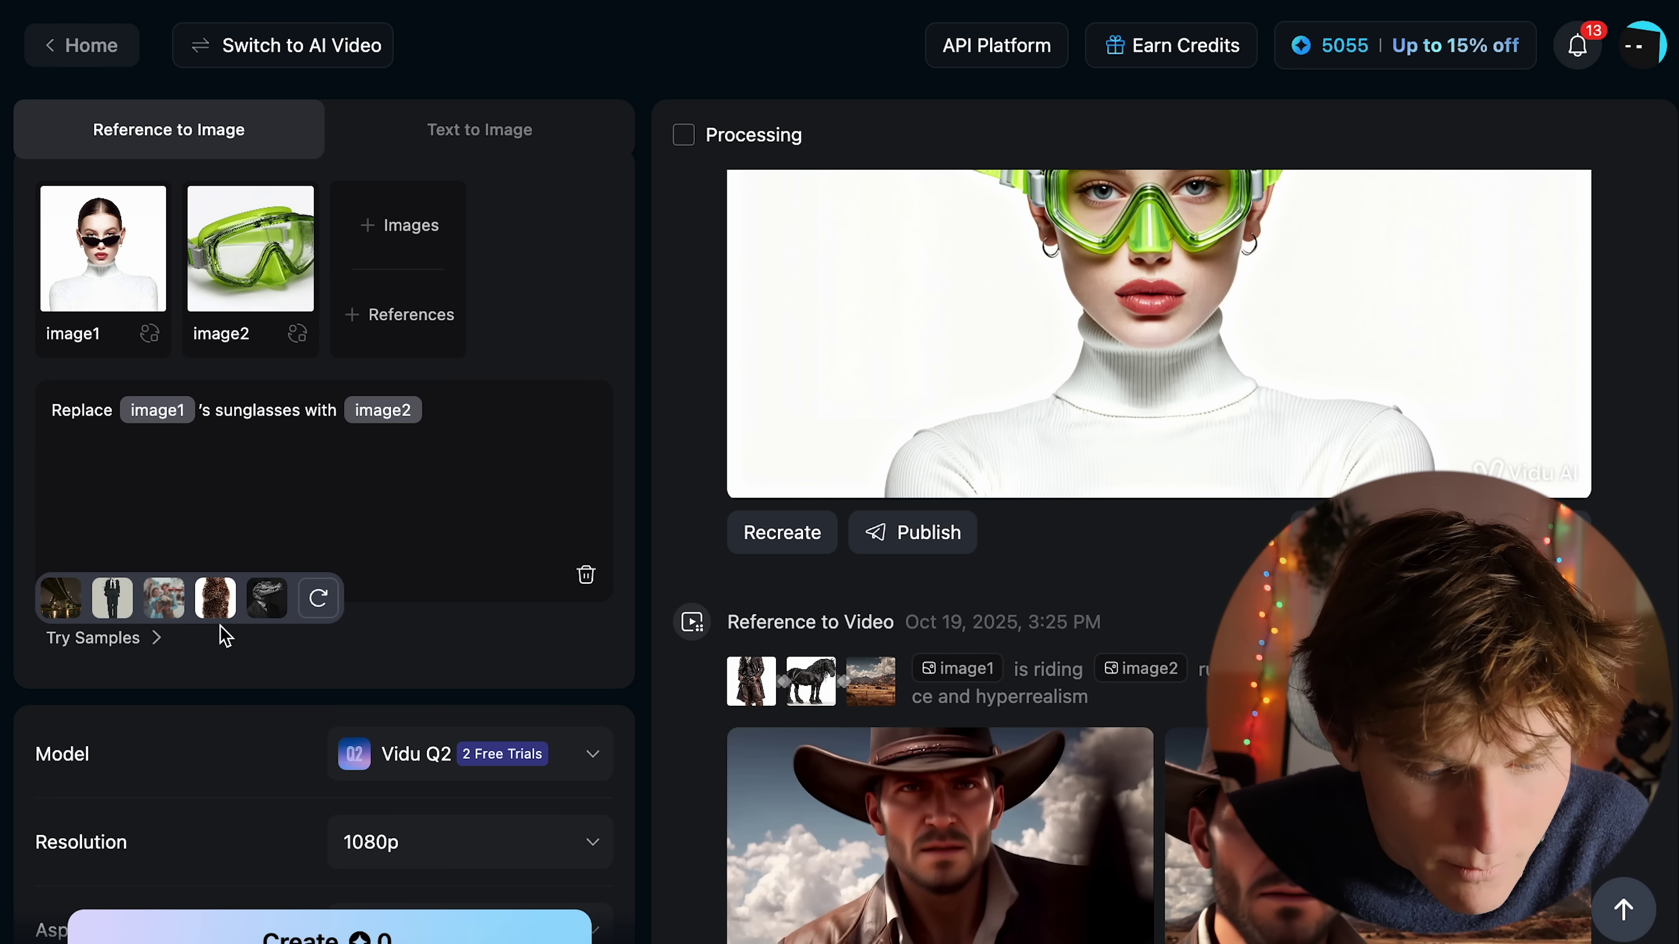
scroll(790, 491, down, 5)
scroll(705, 569, down, 10)
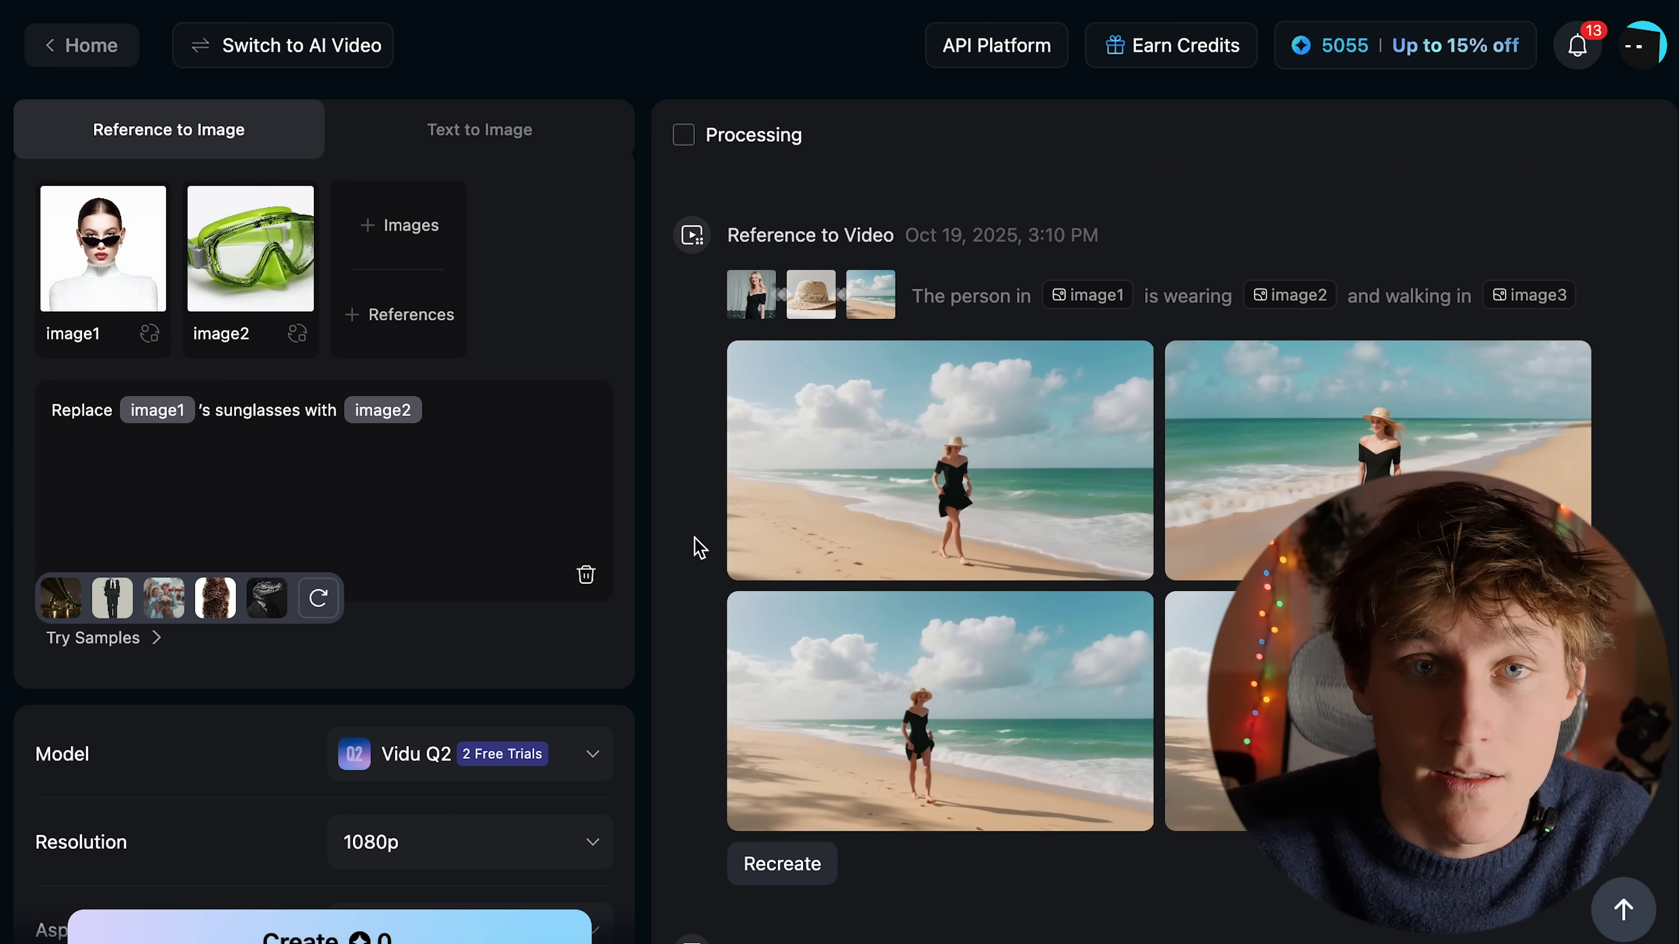
scroll(699, 547, down, 10)
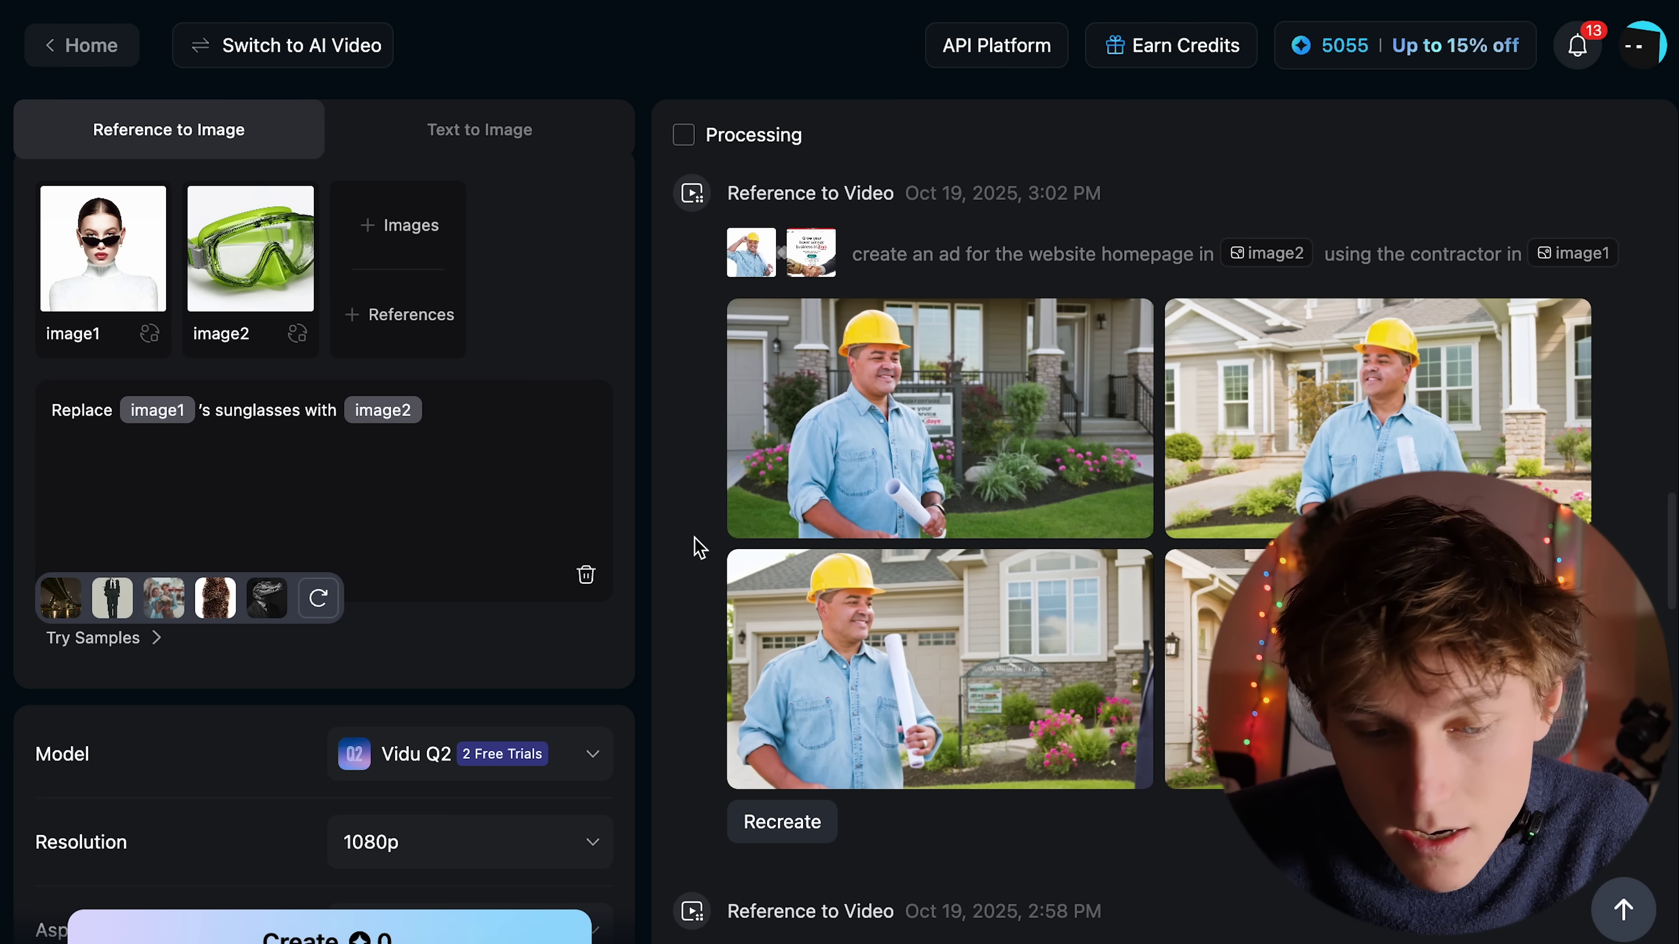
scroll(691, 382, up, 12)
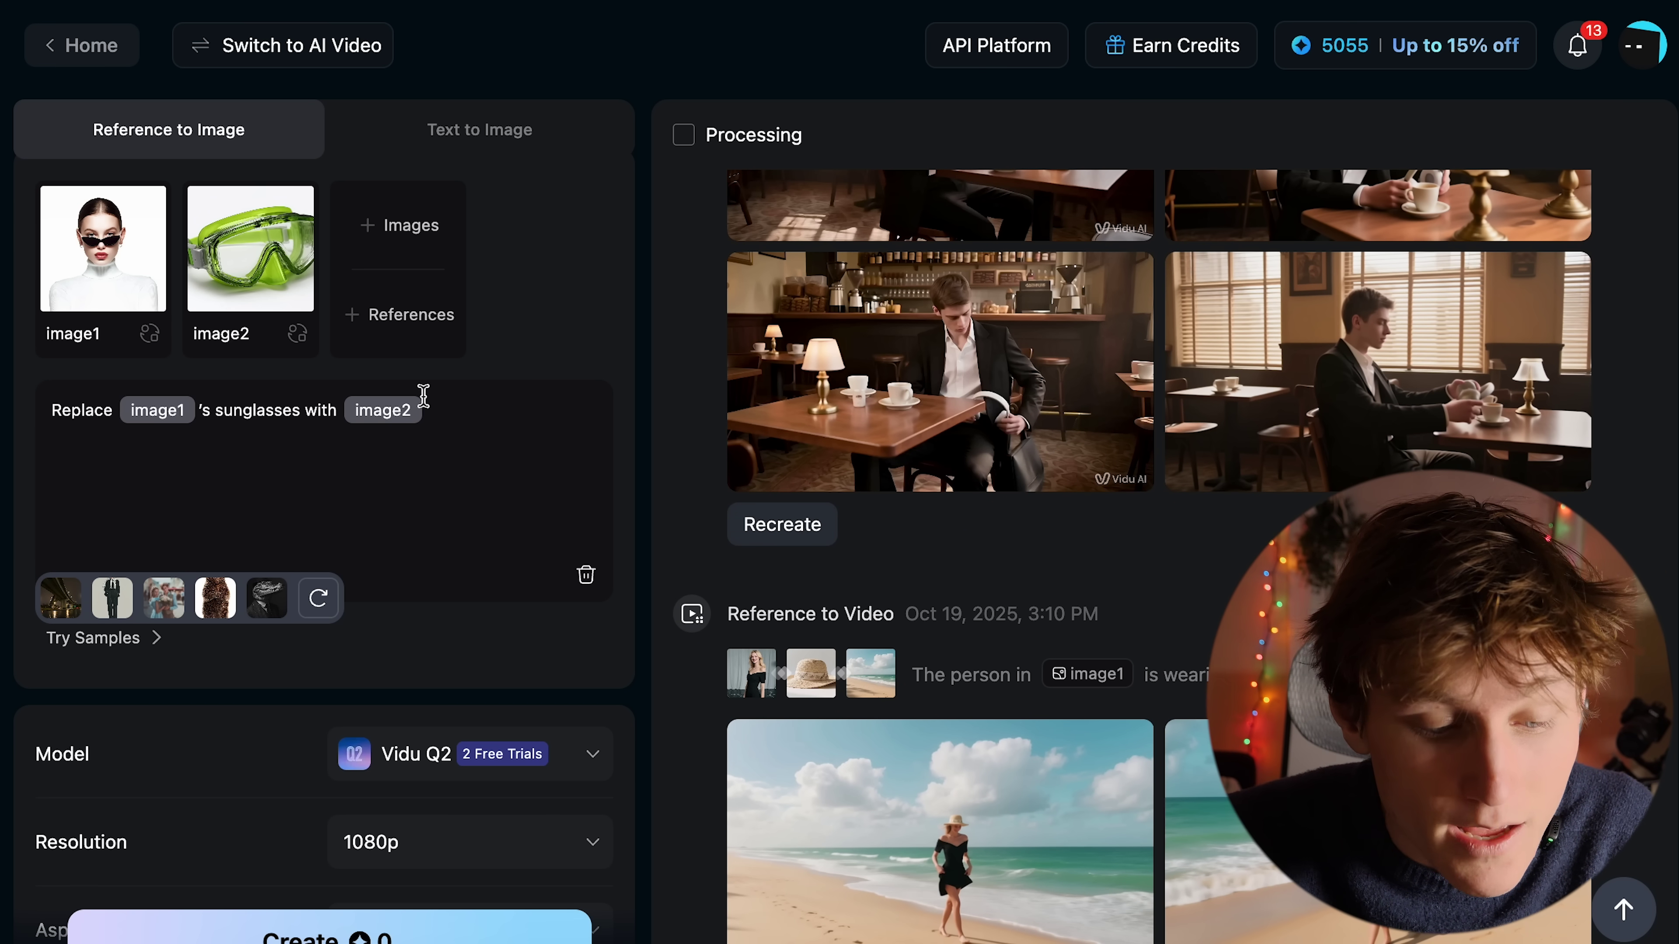
click(60, 597)
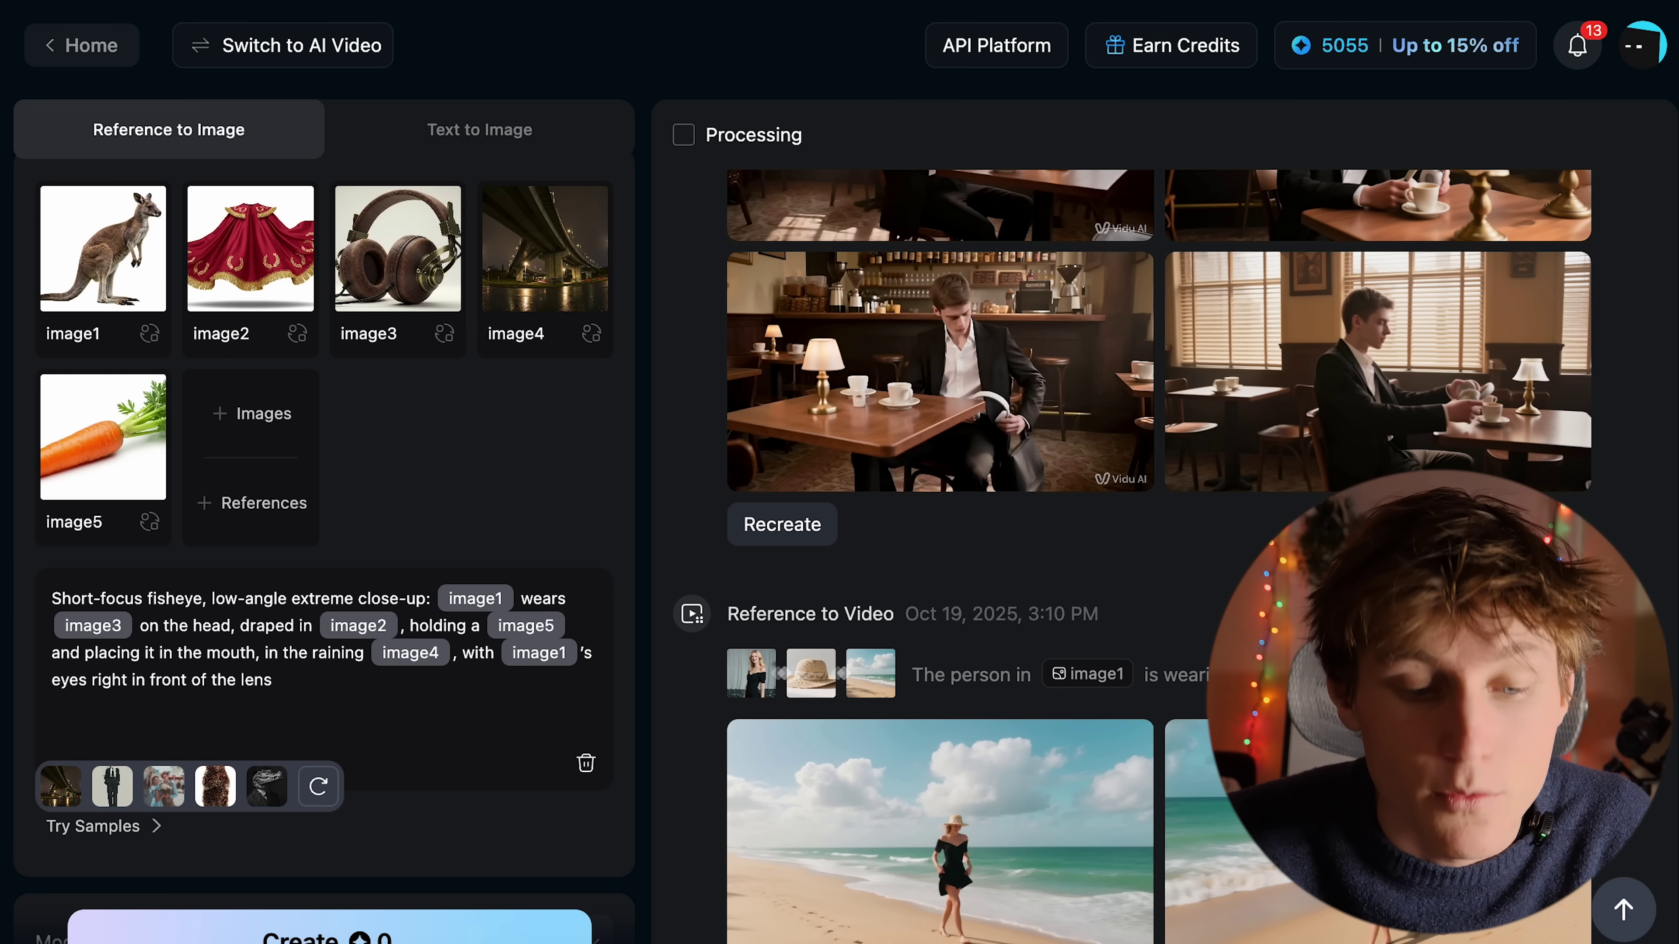
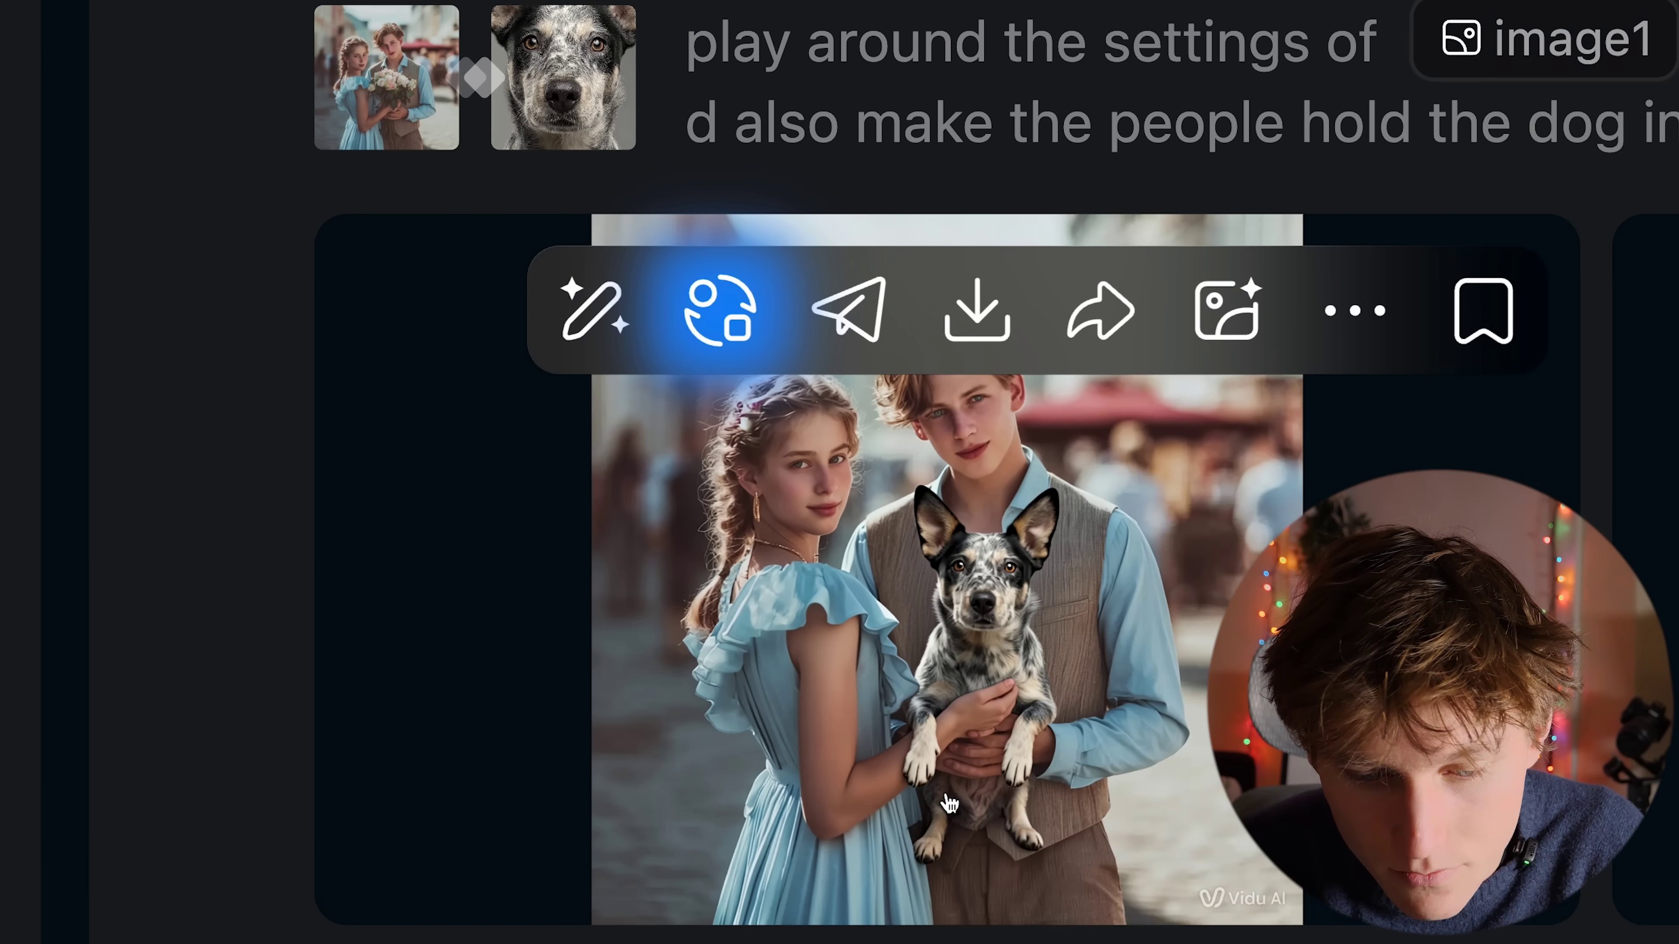
Review the prompt changing image1's clothes to formal attire and compare the generated images of the couple with the dog.
scroll(1060, 686, down, 5)
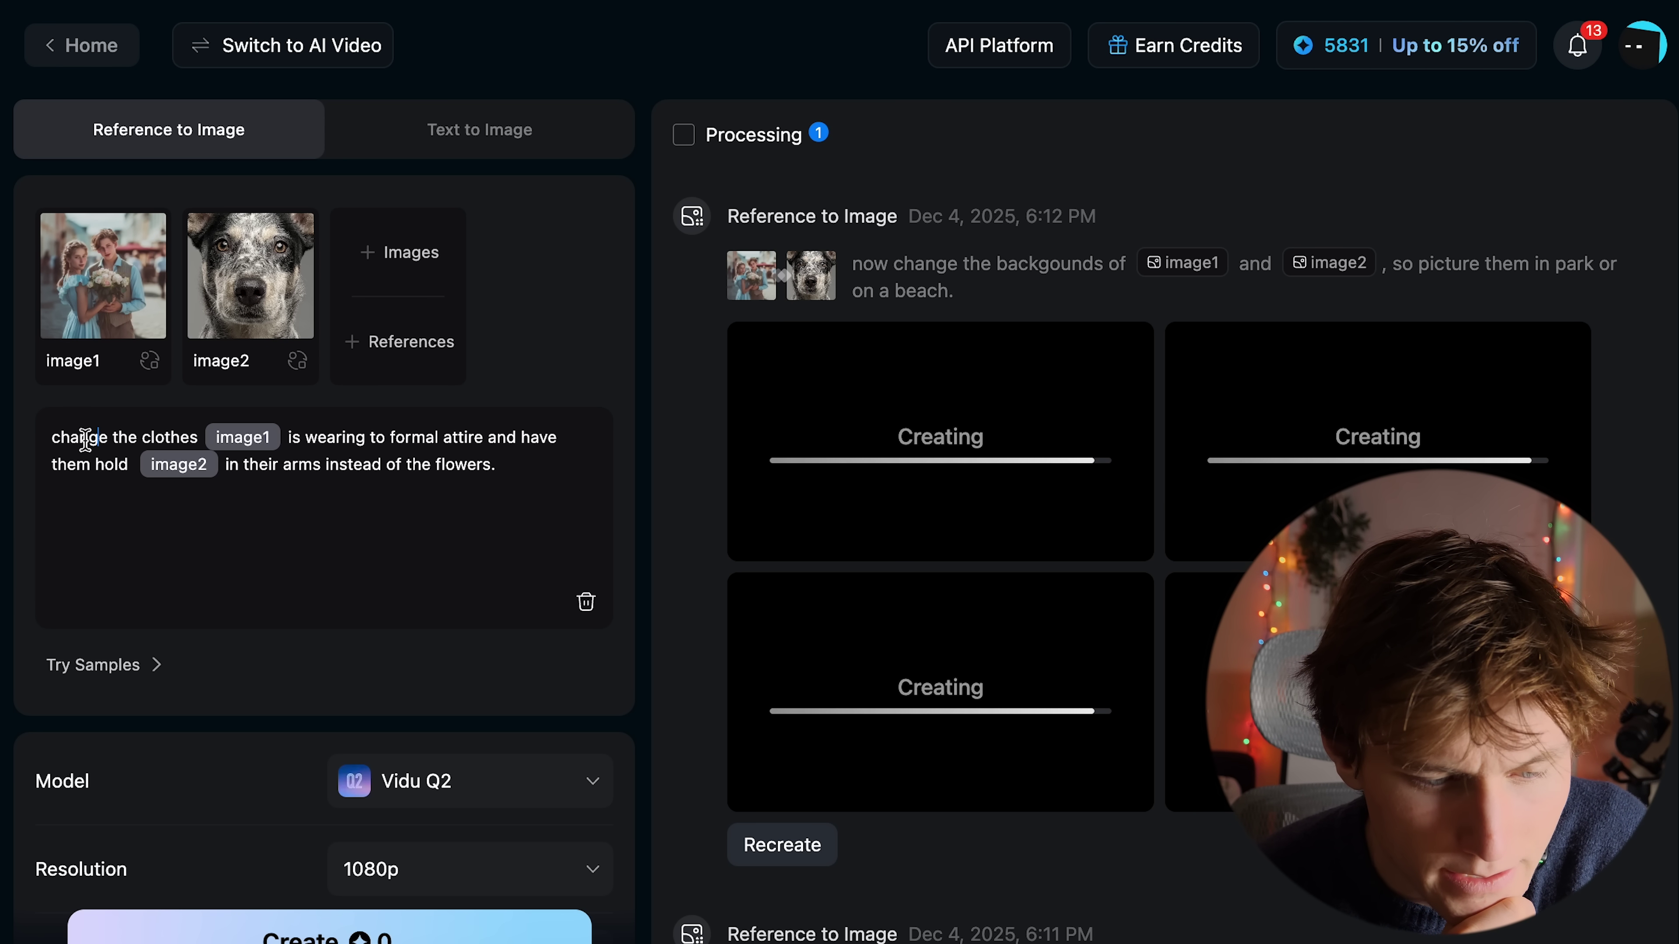
drag(62, 436, 176, 435)
click(344, 438)
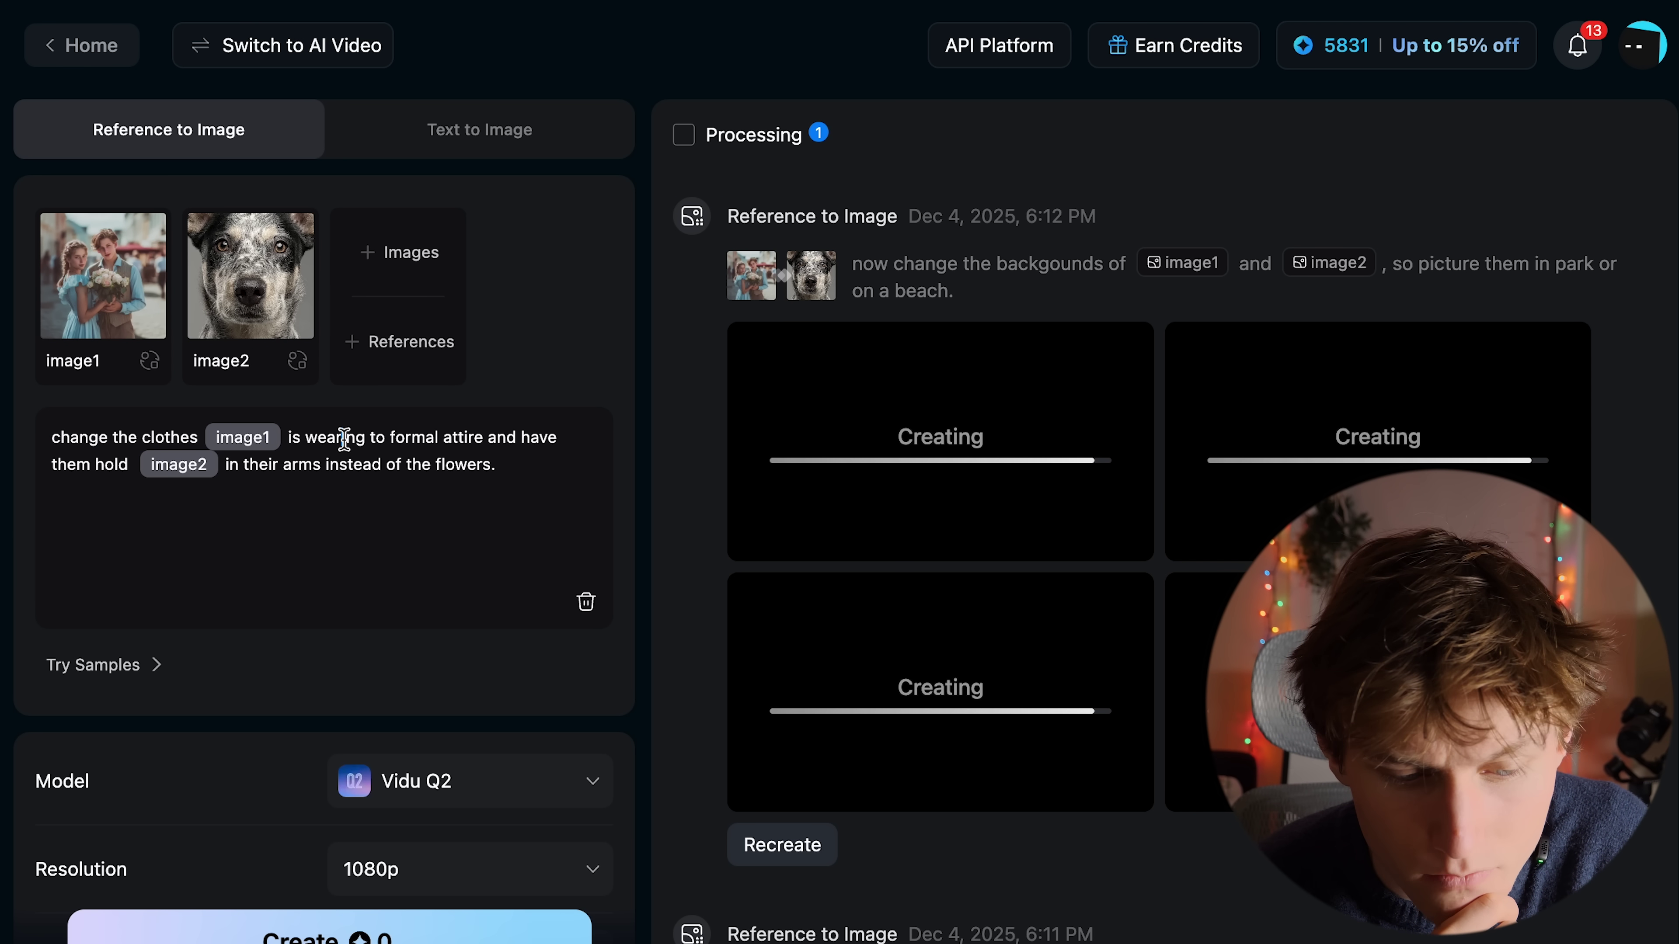
mouse_move(98, 268)
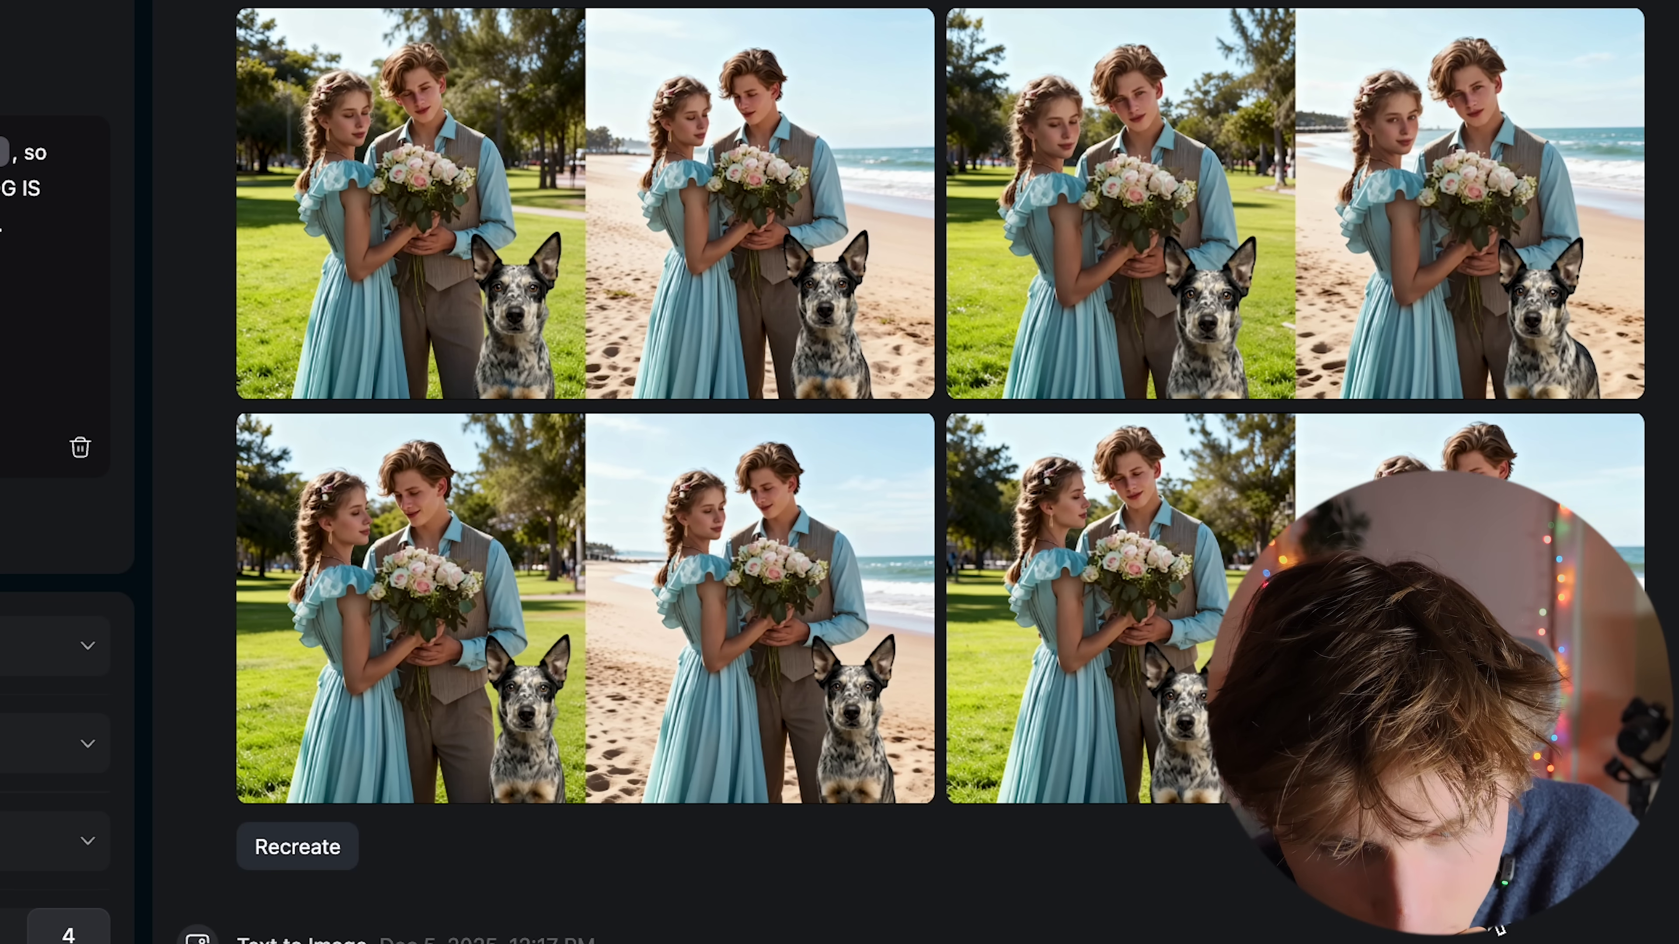
scroll(1109, 405, up, 1)
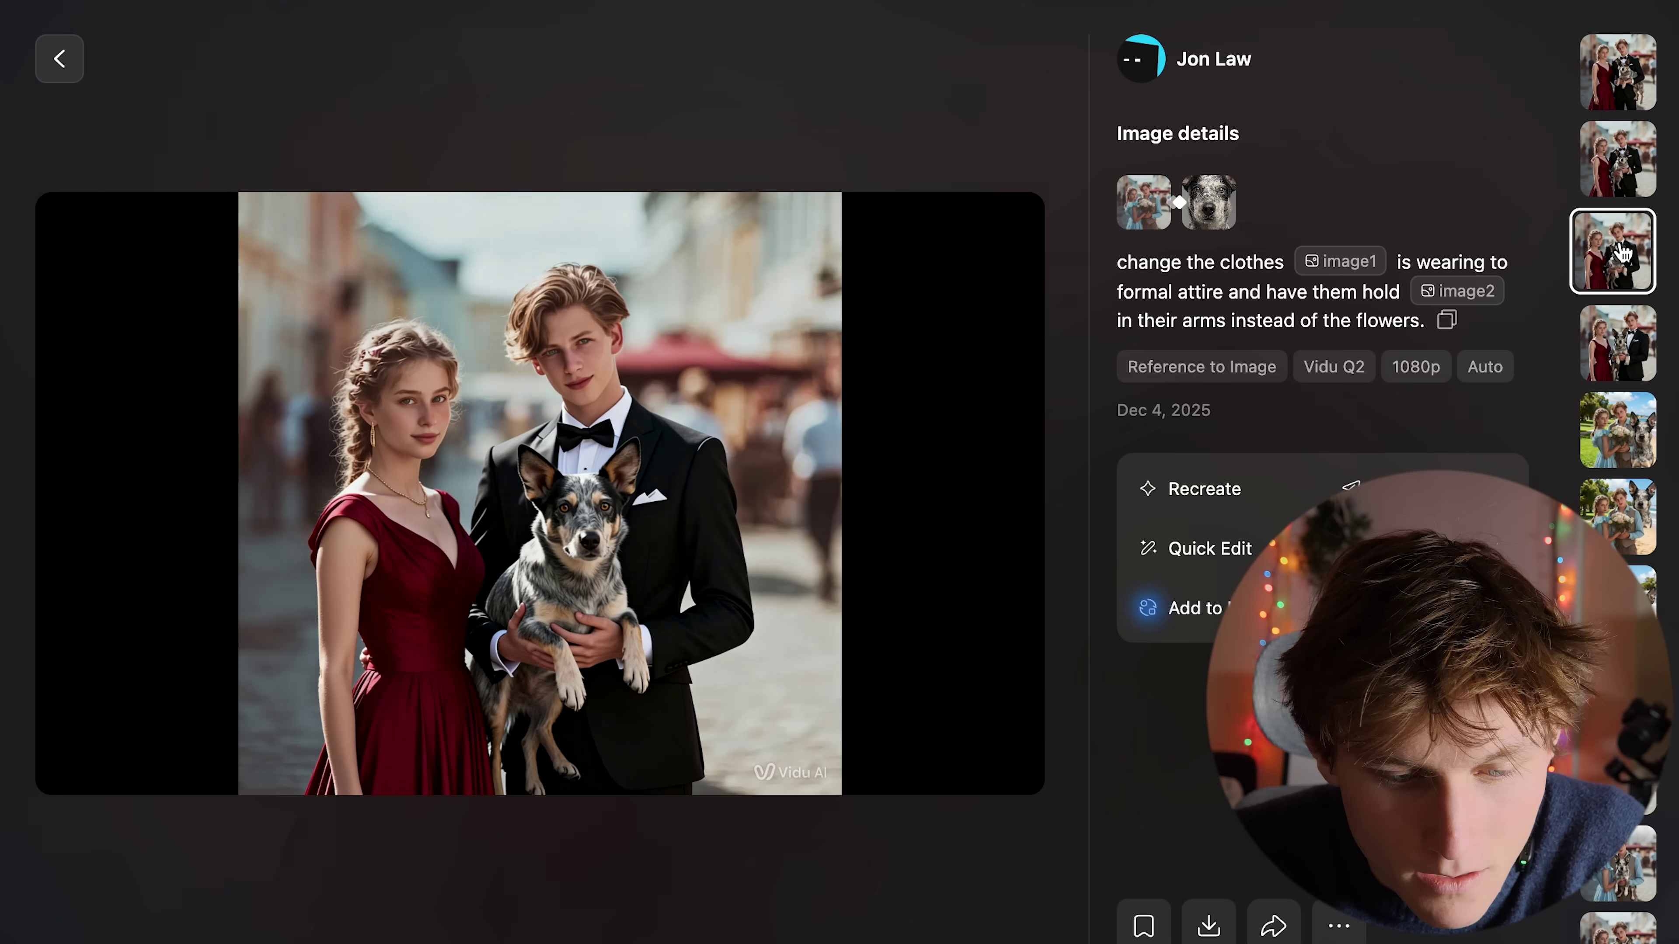
click(1623, 251)
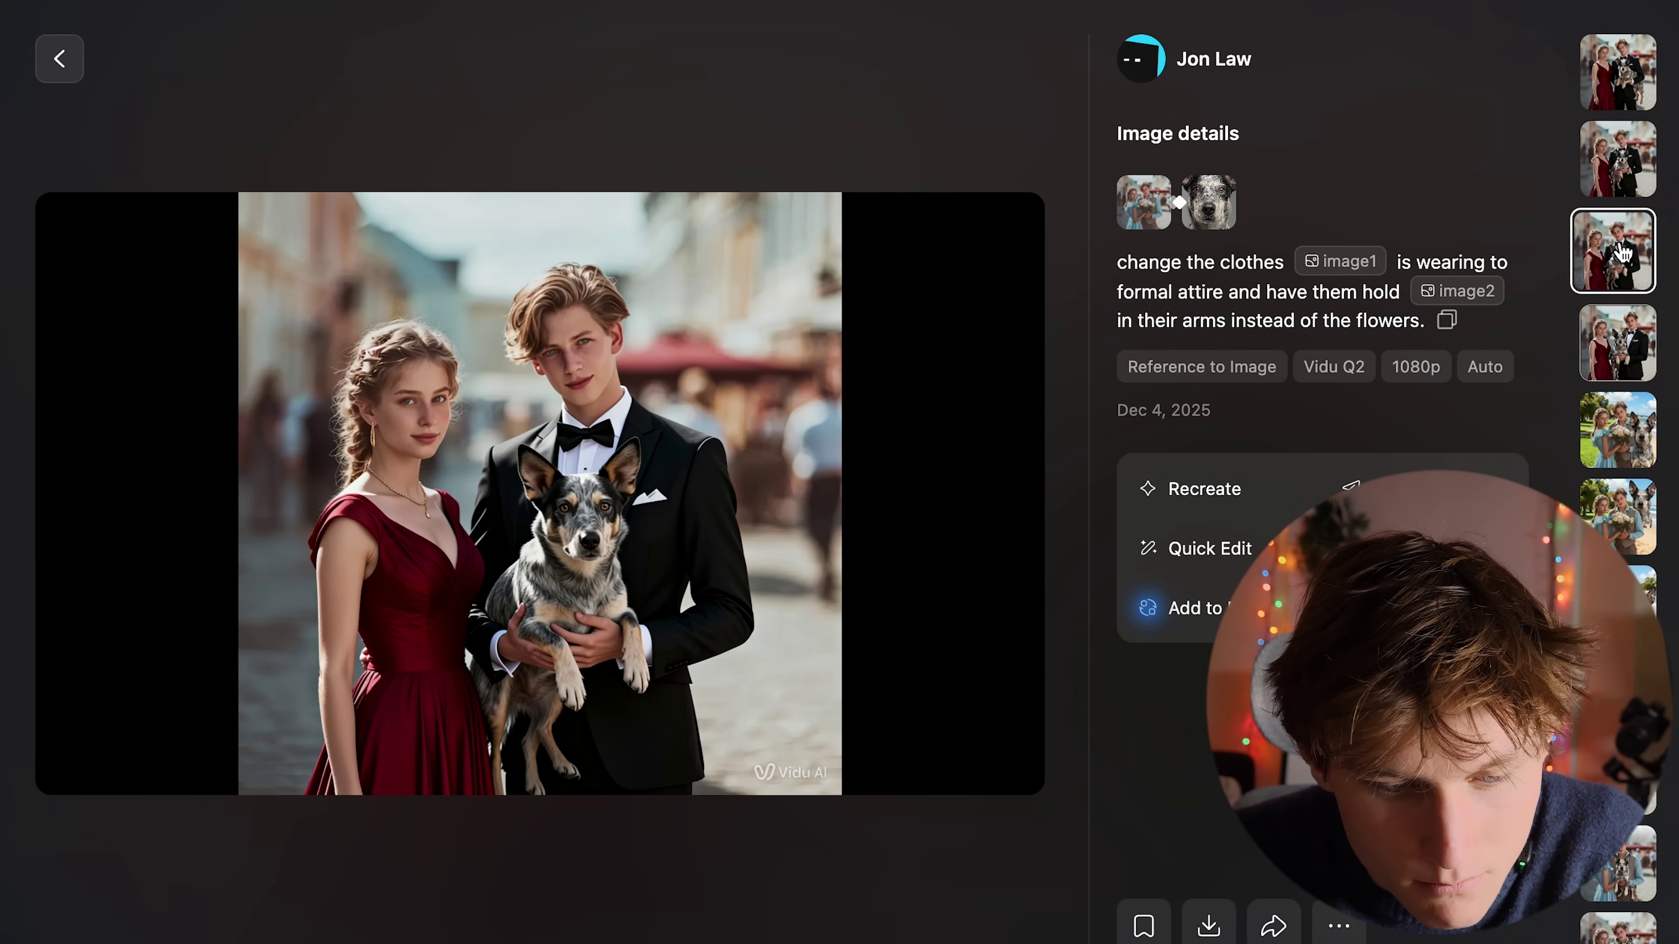
key(Up)
key(Up)
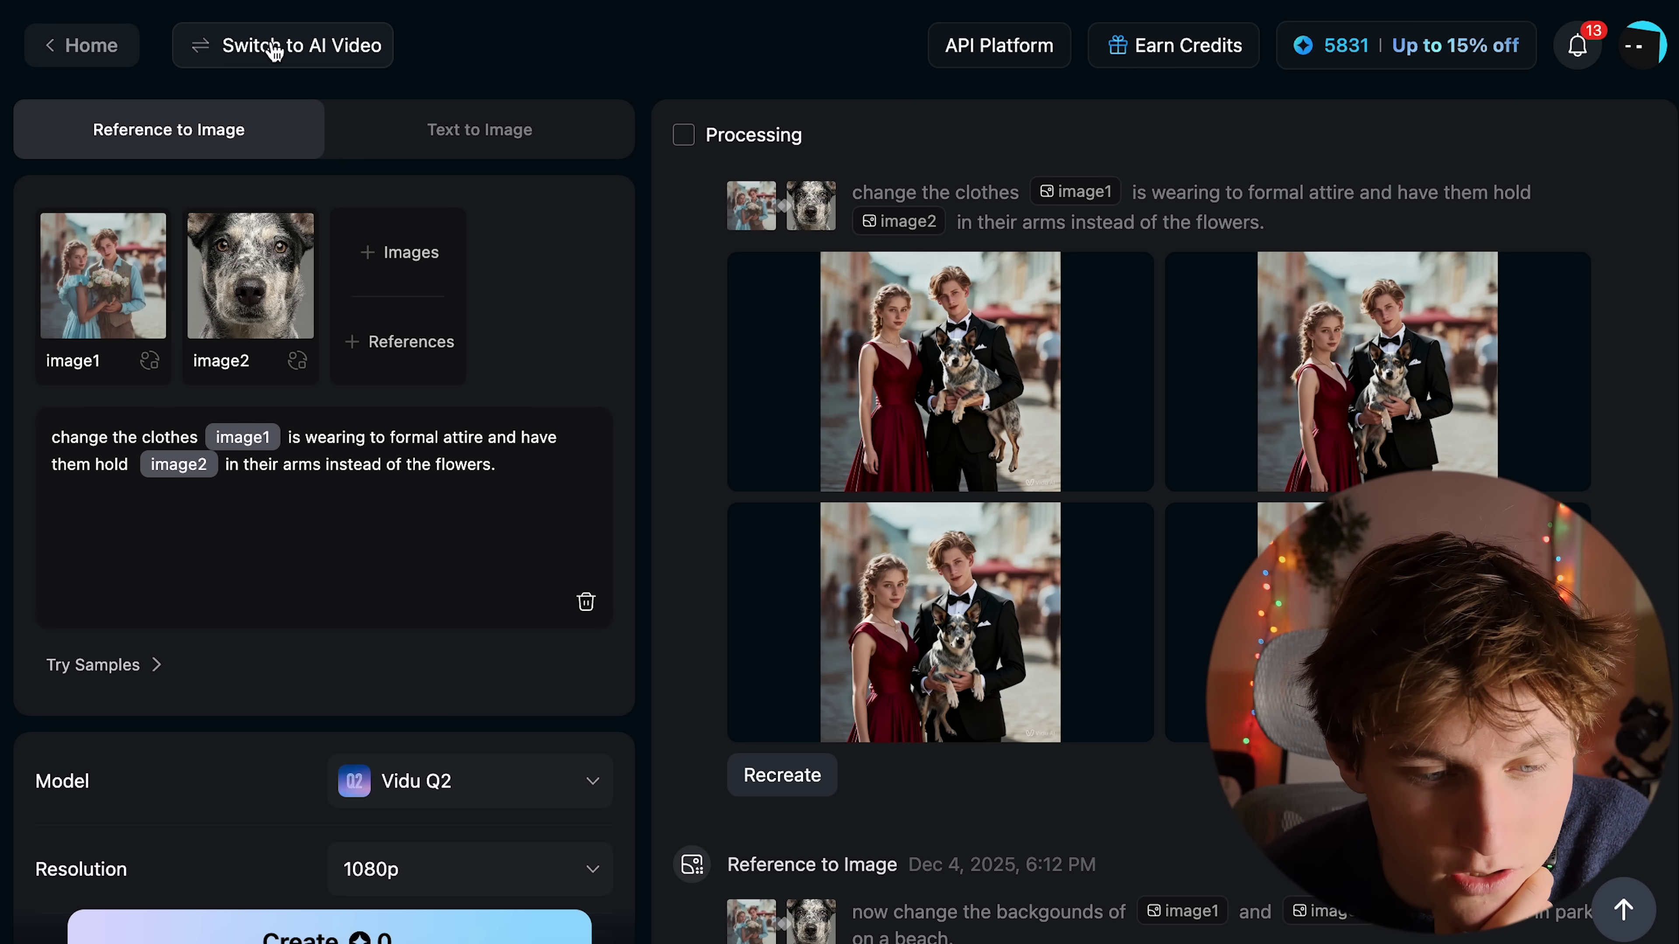
Switch to AI Video mode and start a new reference named "Couple w/ Dog" from the first formal-attire image.
click(320, 60)
mouse_move(865, 285)
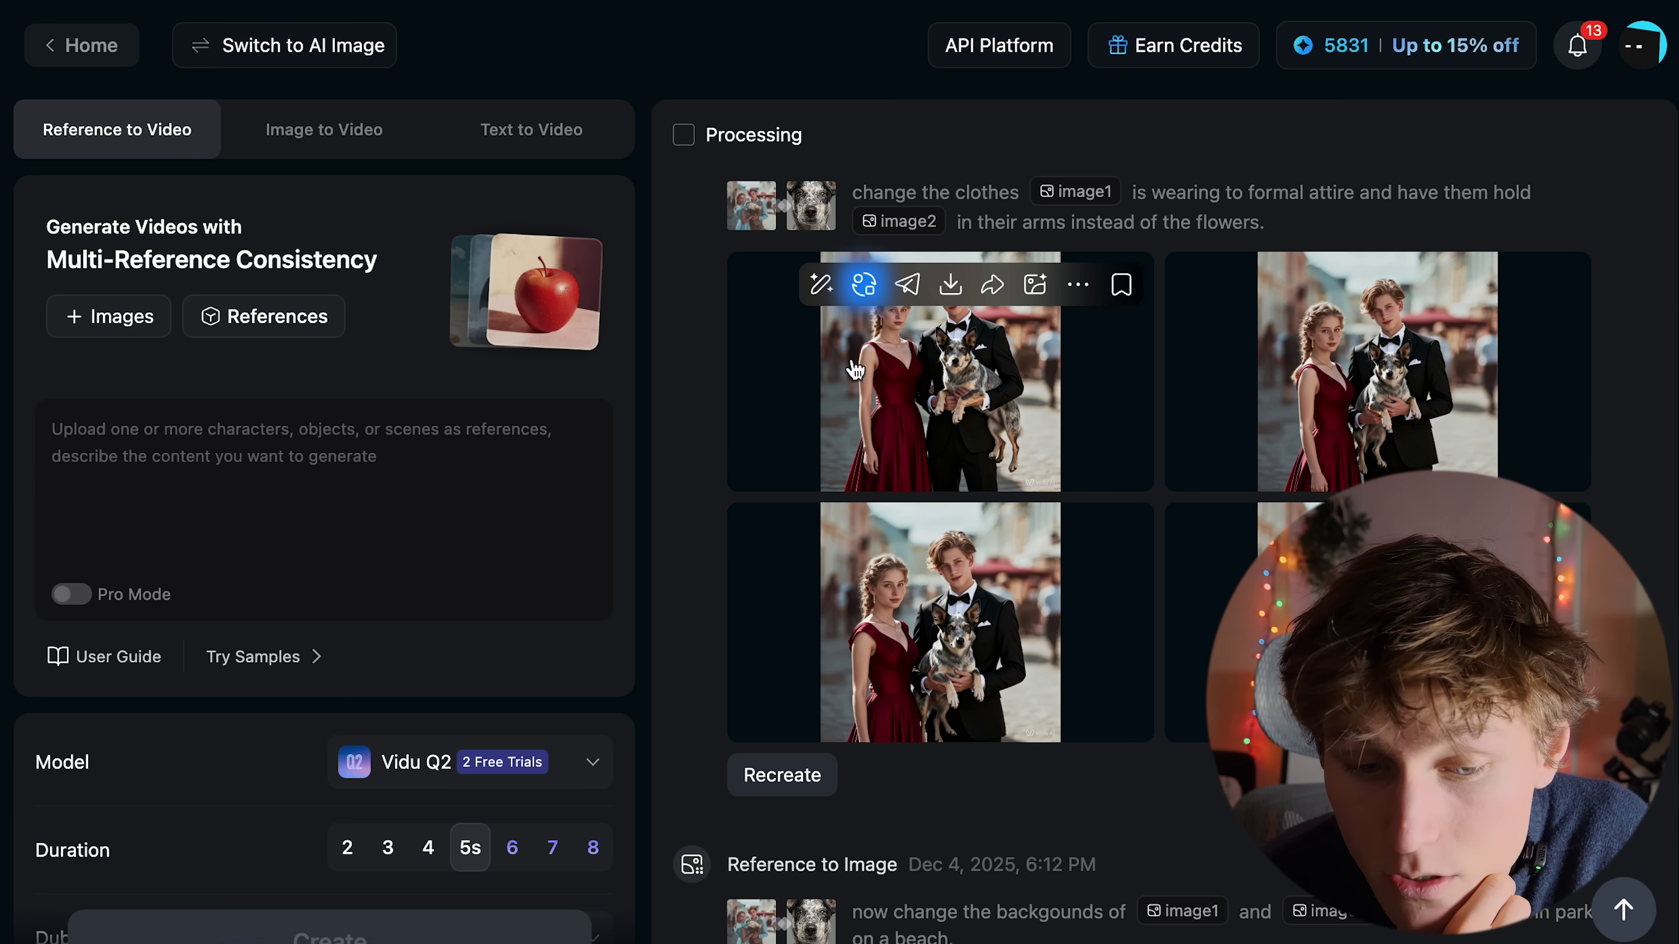
click(864, 286)
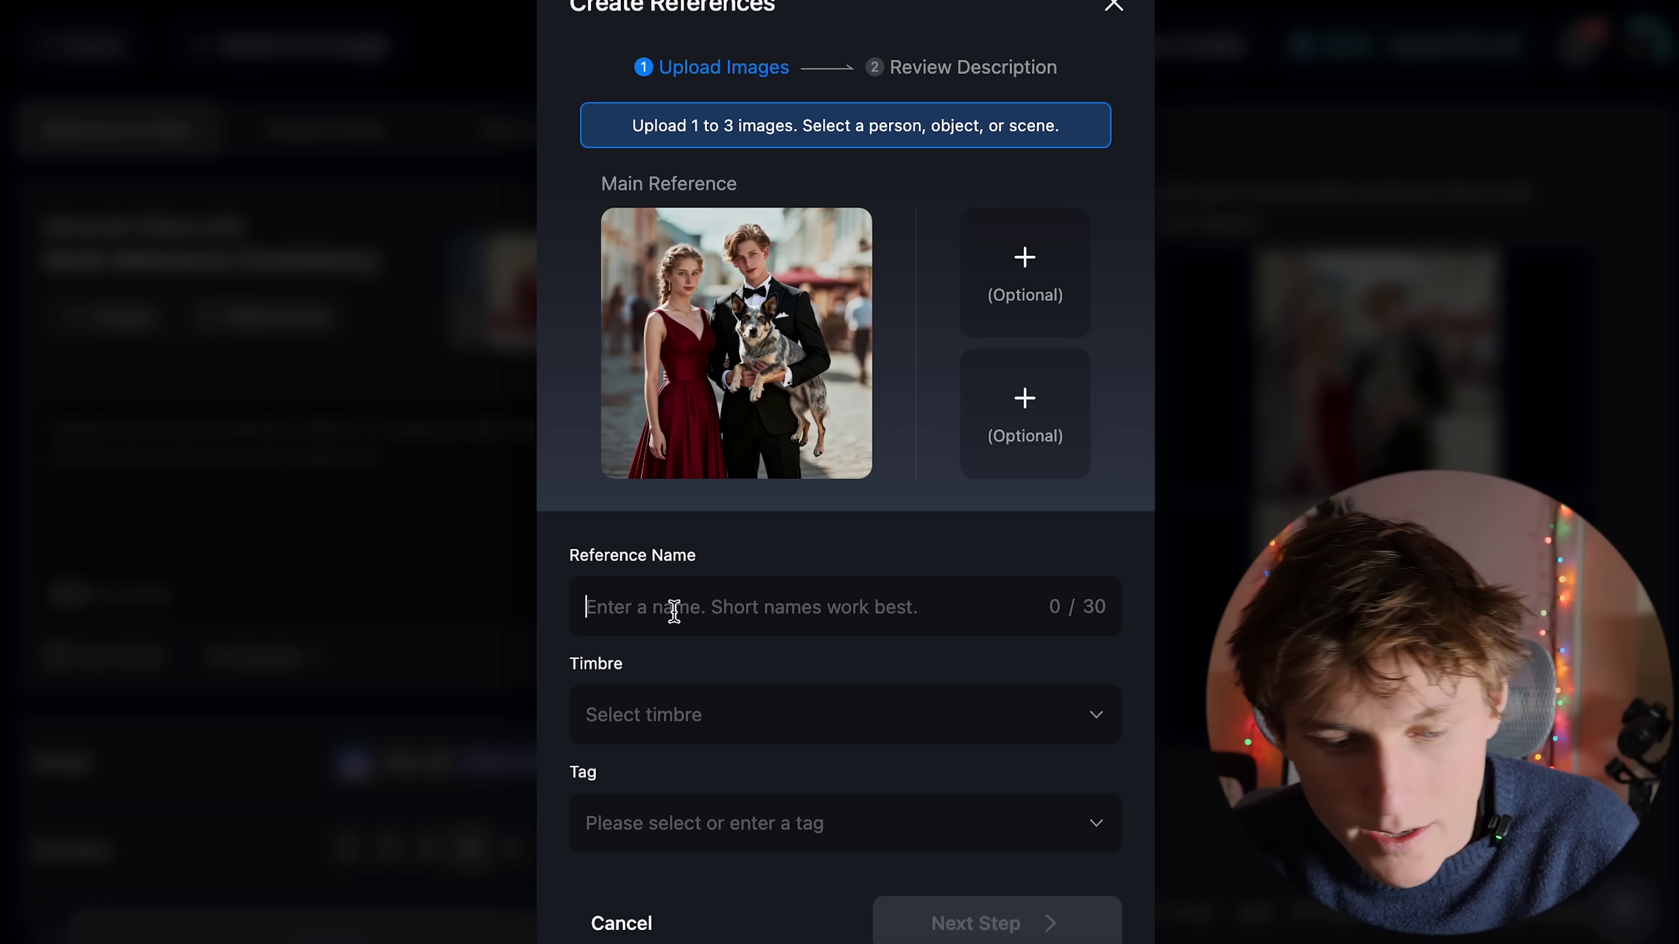
click(674, 604)
text(C)
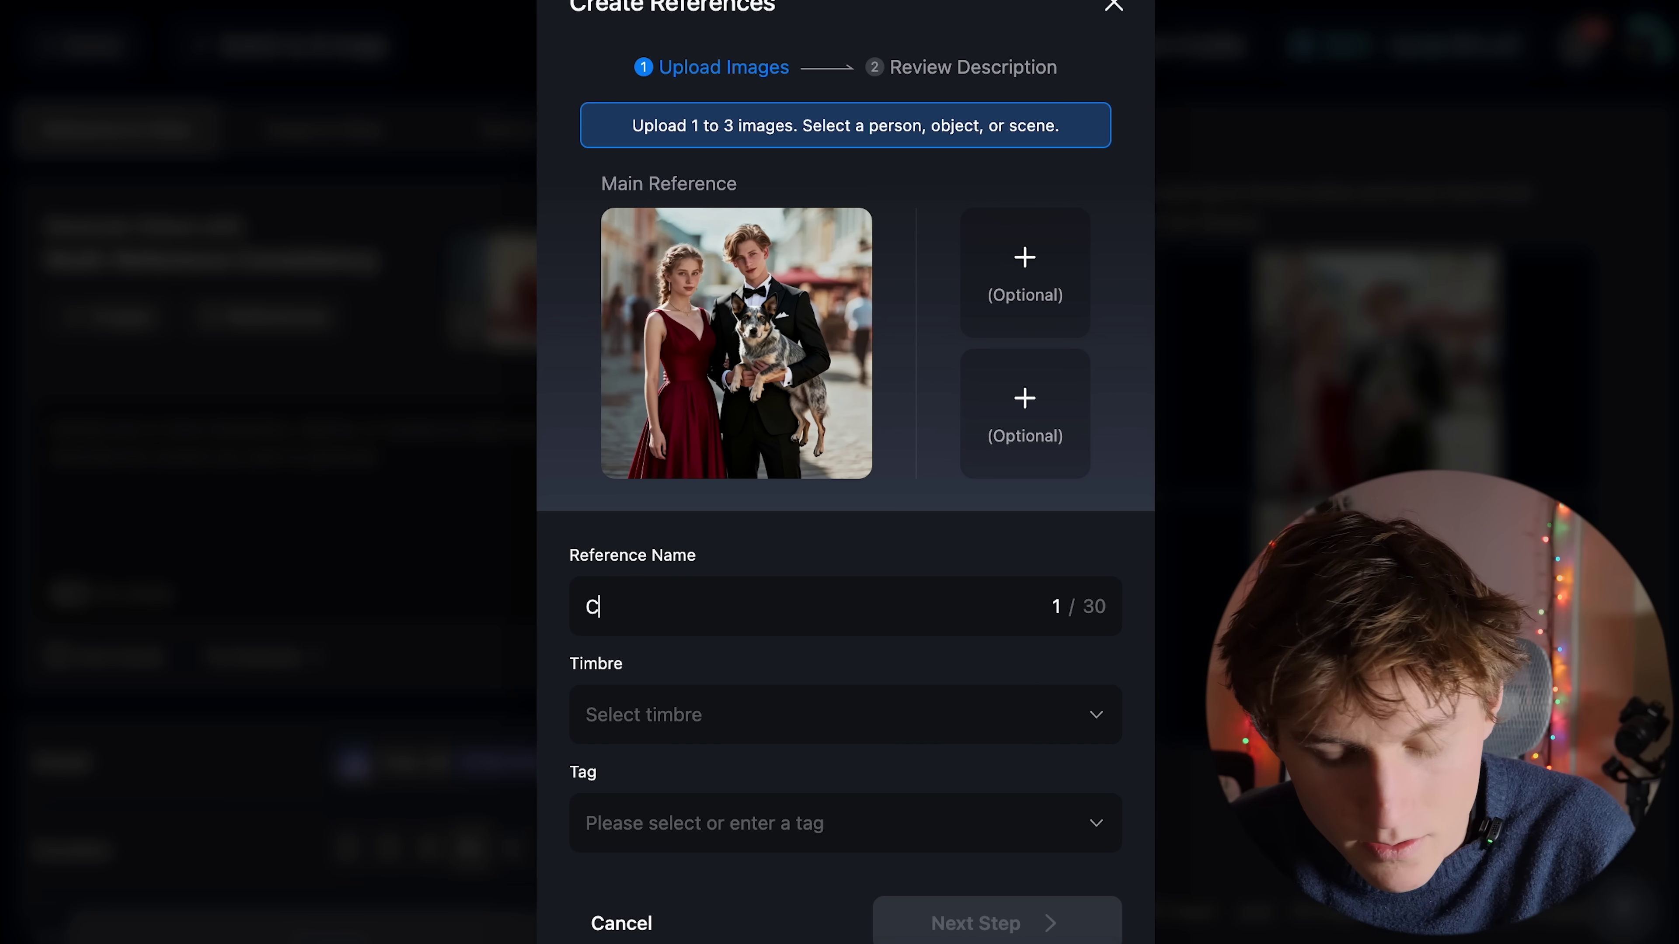
text(oupk)
text(e /)
key(BackSpace)
text(w/ Dog)
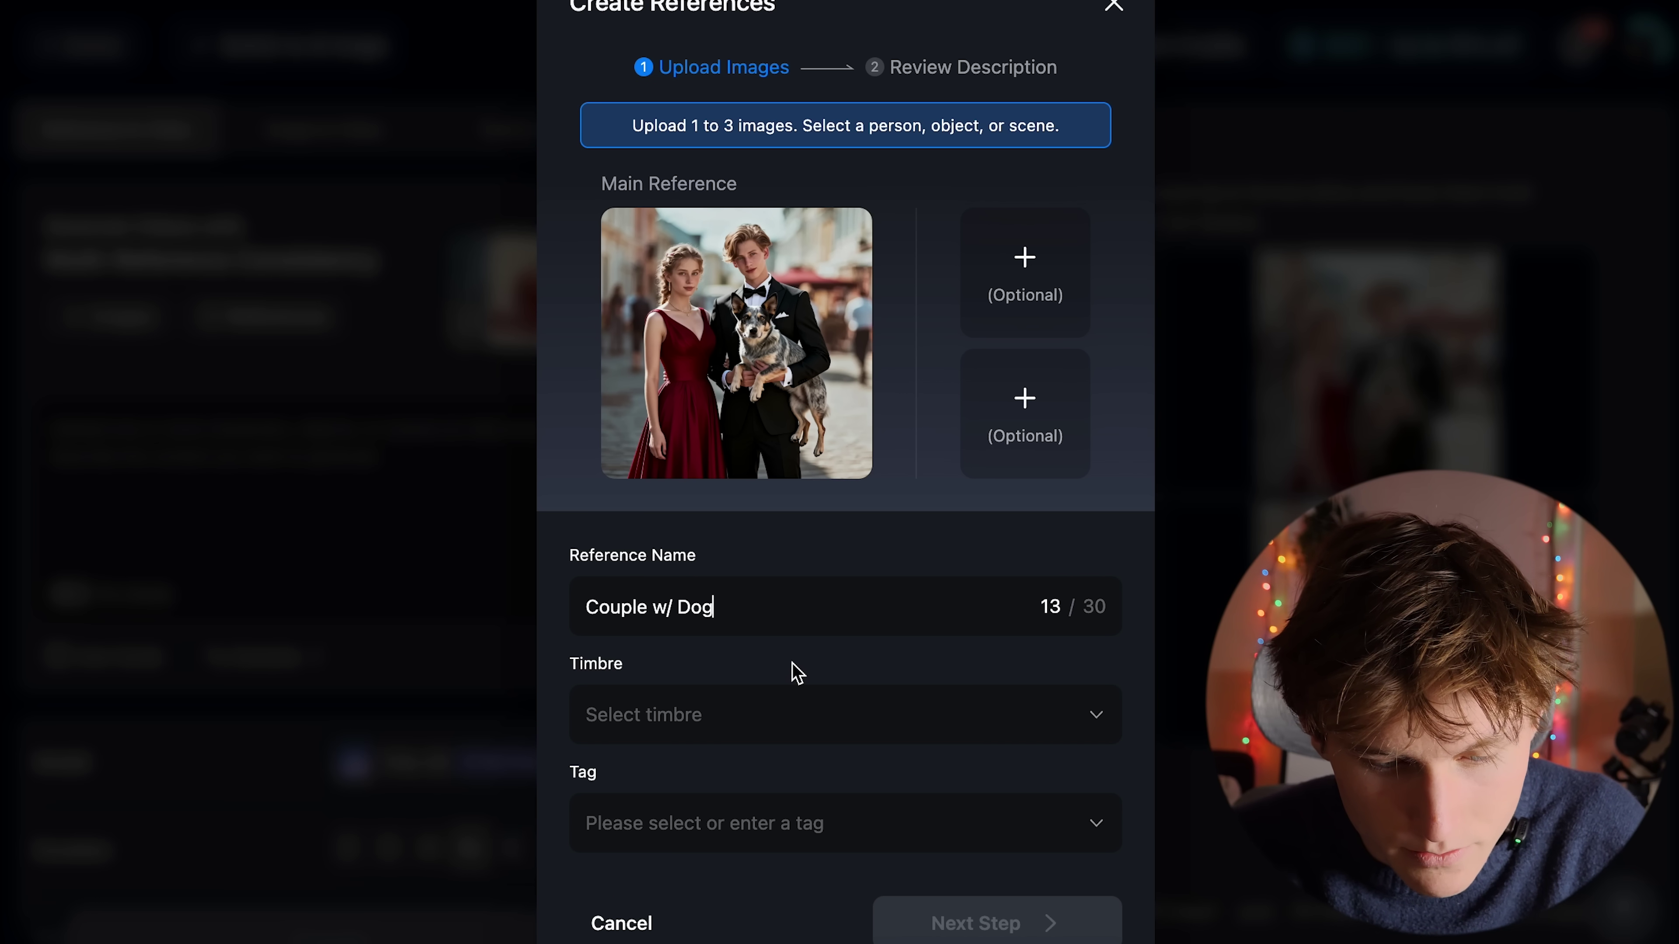
Assign the Jovial Man timbre to the new couple reference and finish creating it without a tag.
click(649, 821)
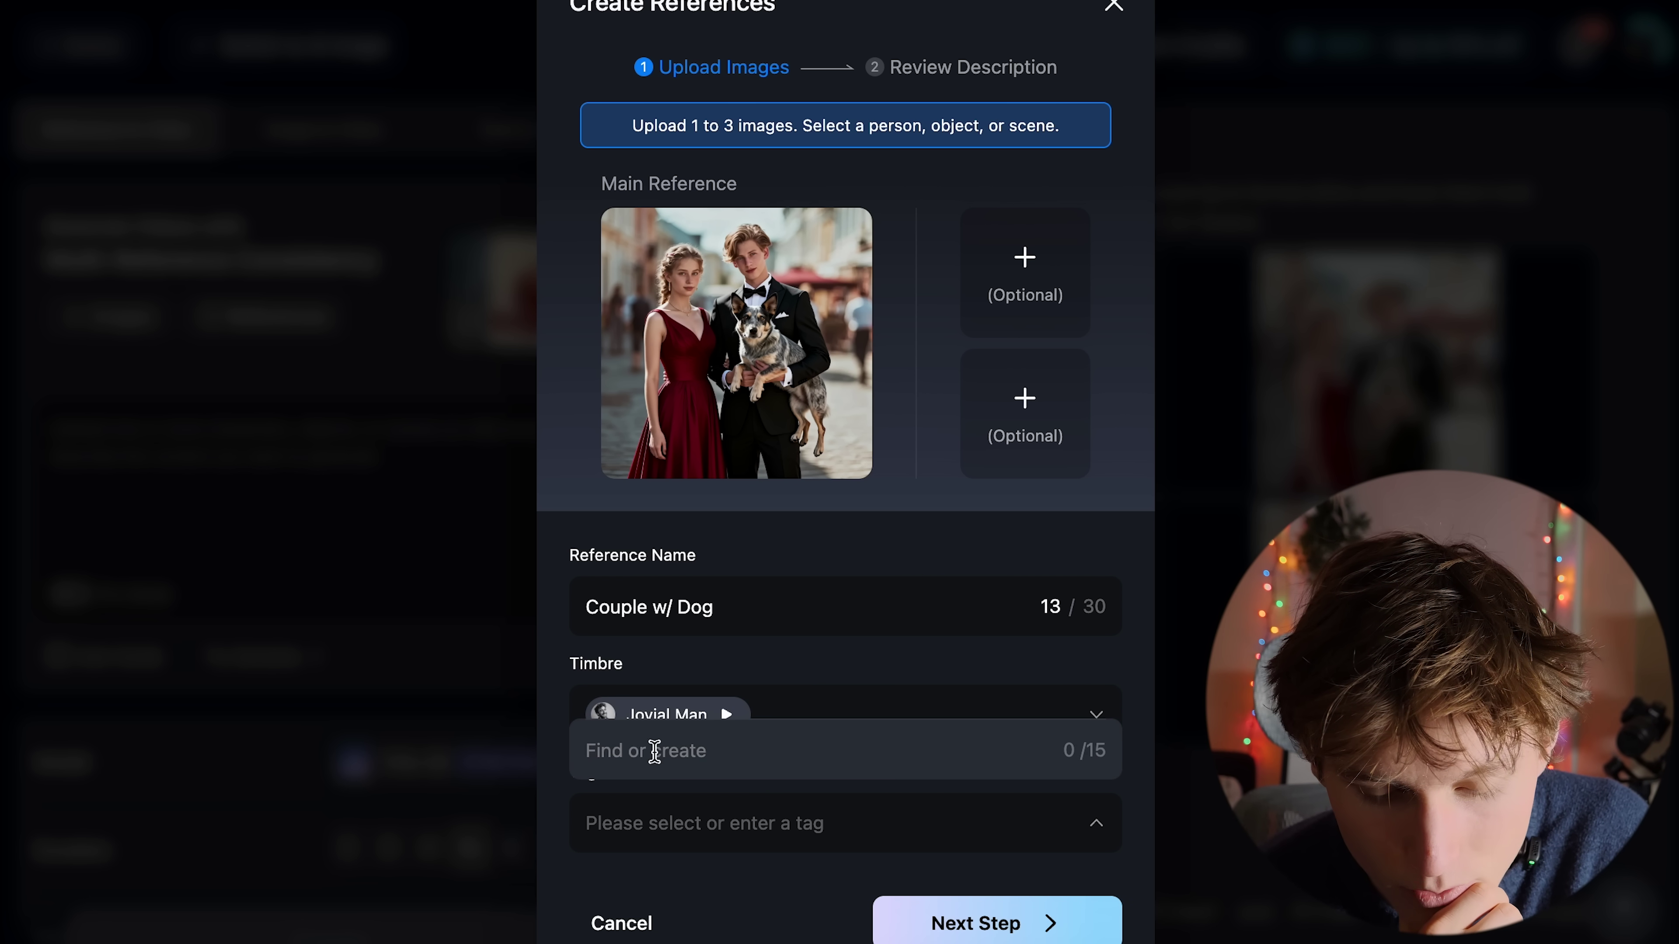
click(975, 923)
click(981, 872)
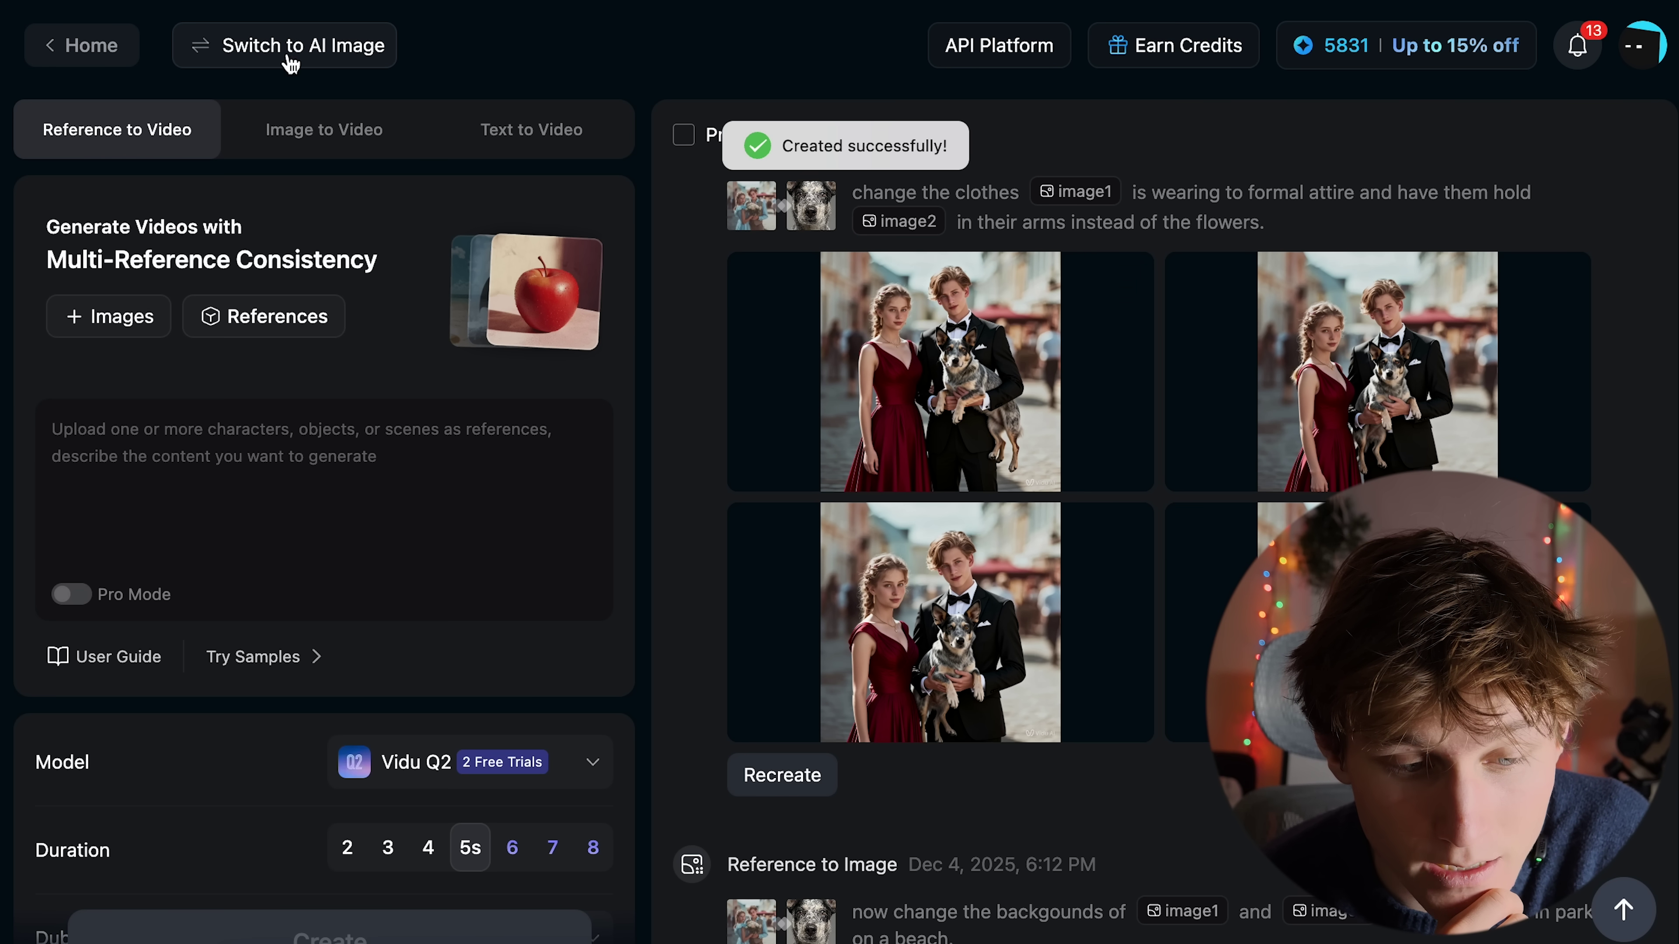
Add the saved "Couple w/ Dog" reference to the Reference to Video prompt.
click(290, 325)
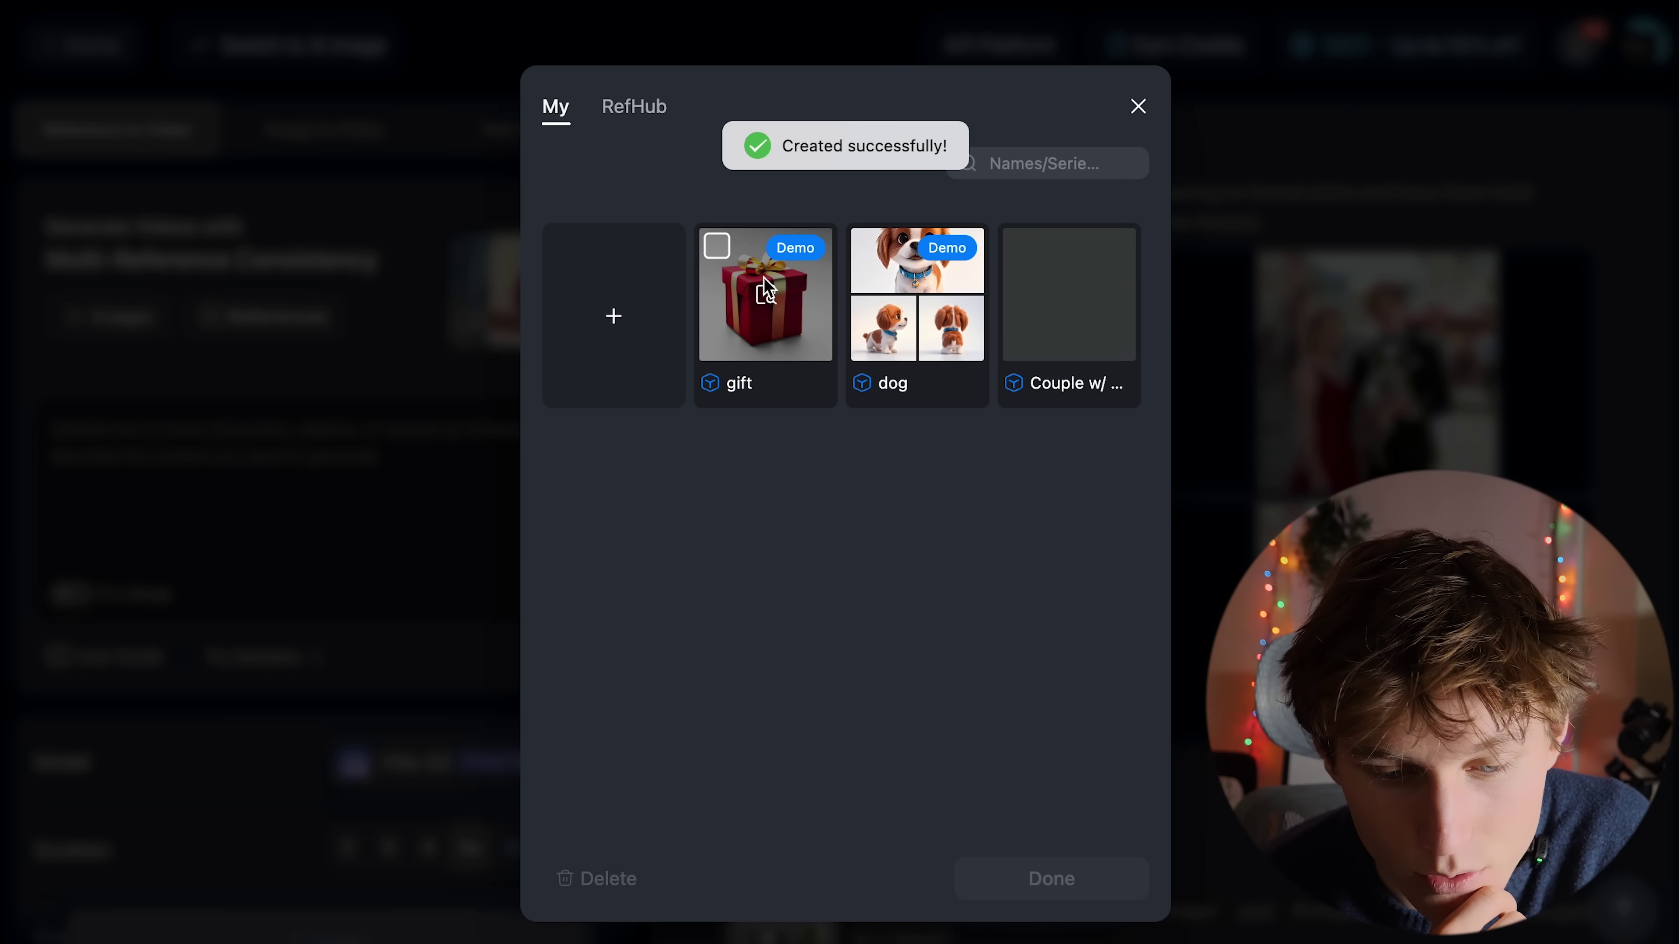
click(1019, 281)
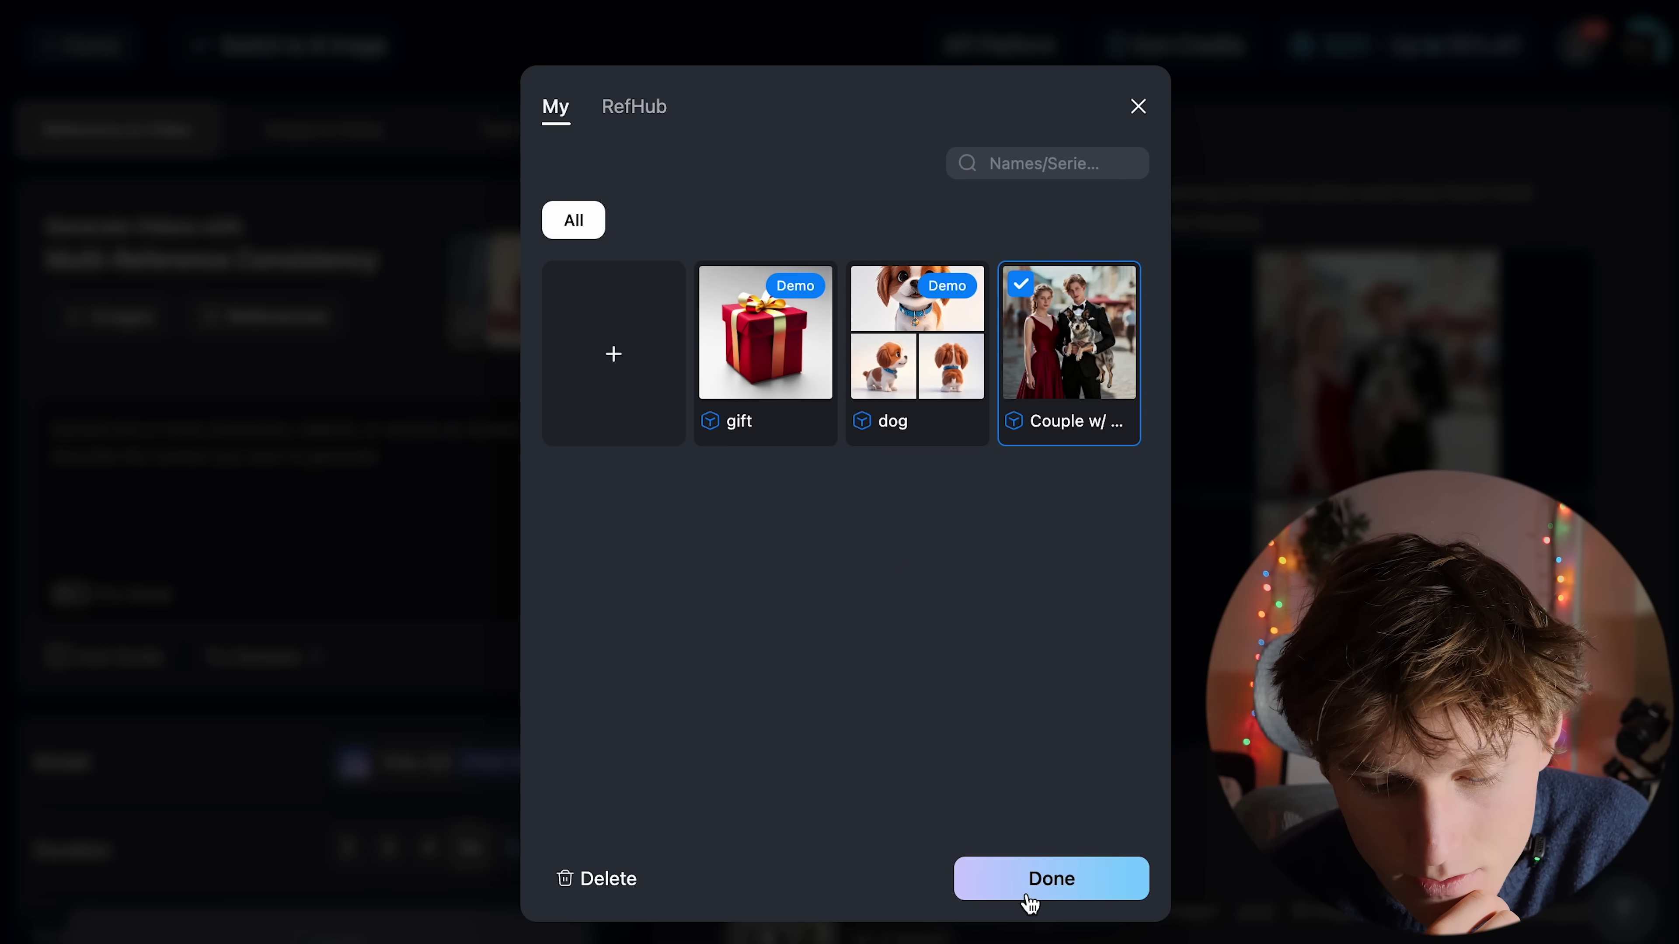
click(1032, 880)
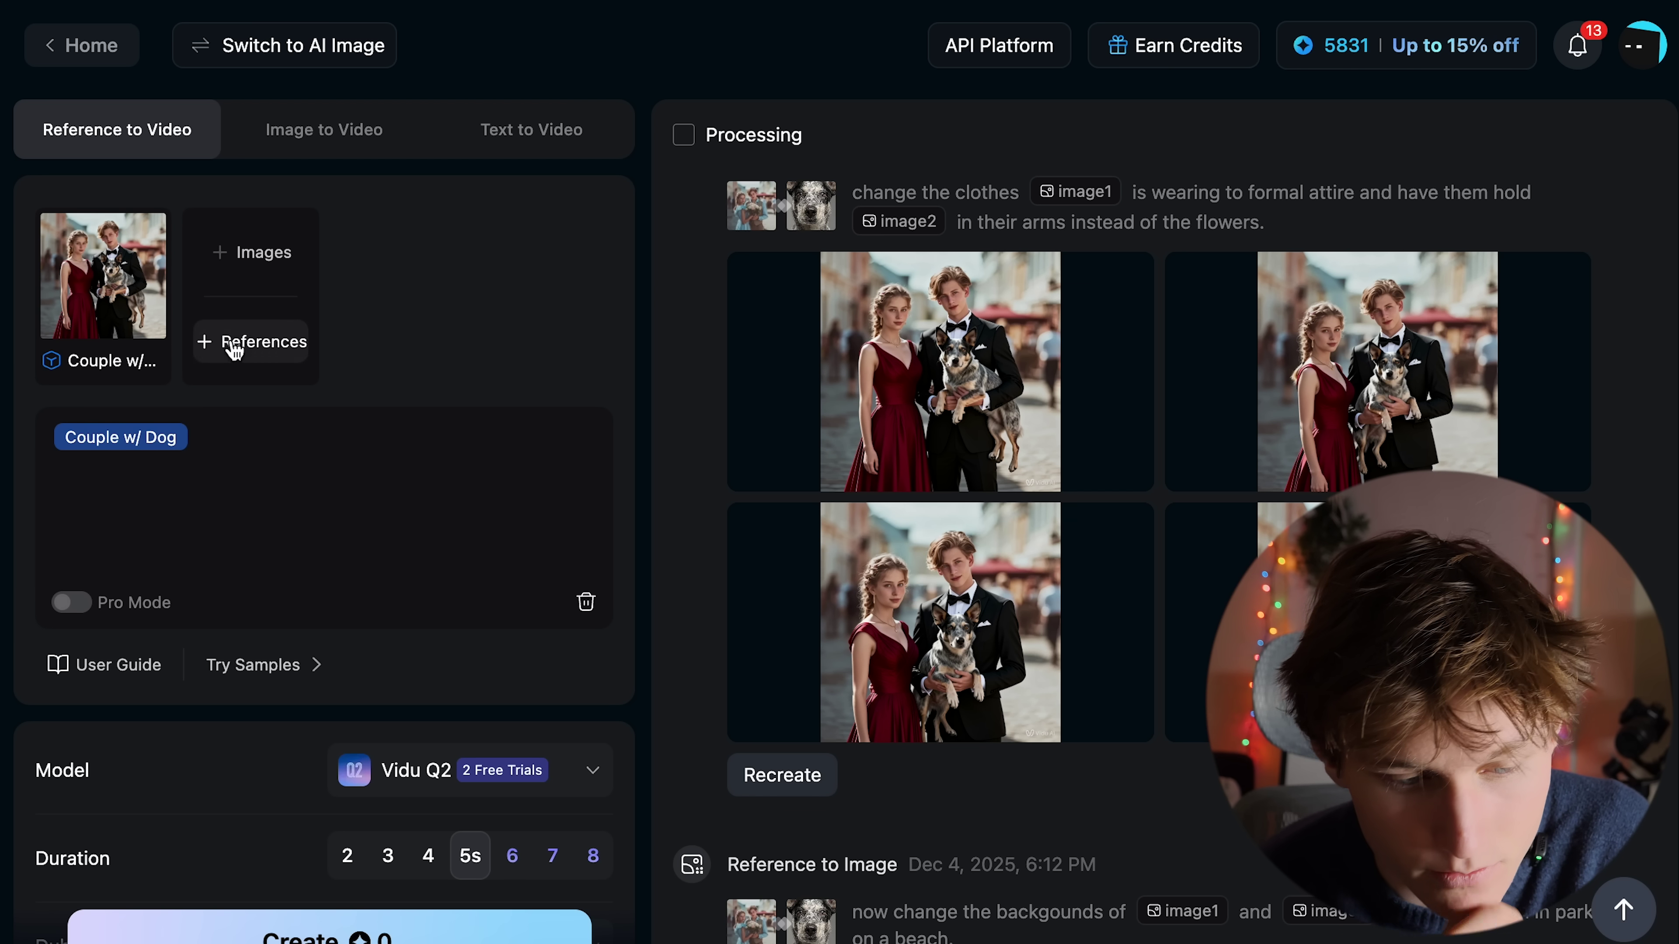
Generate a 3-second video from the prompt "make Couple w/ Dog look happy together in the city environment like they're on their way to a party.".
click(79, 462)
text(make)
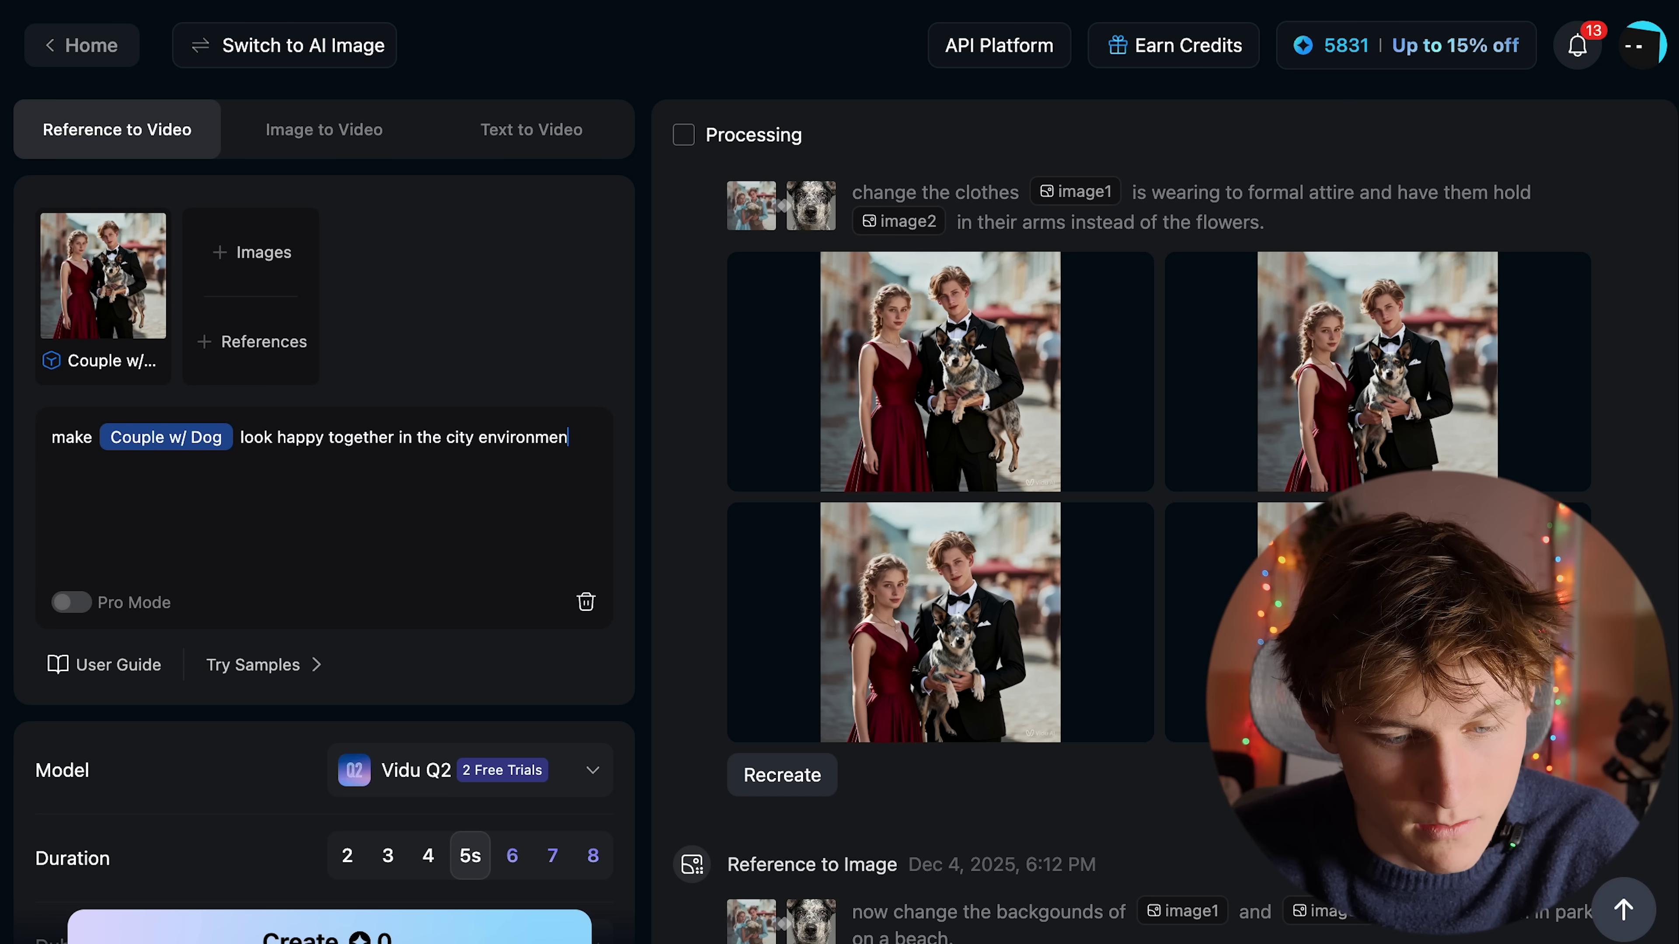
text(e they're on there)
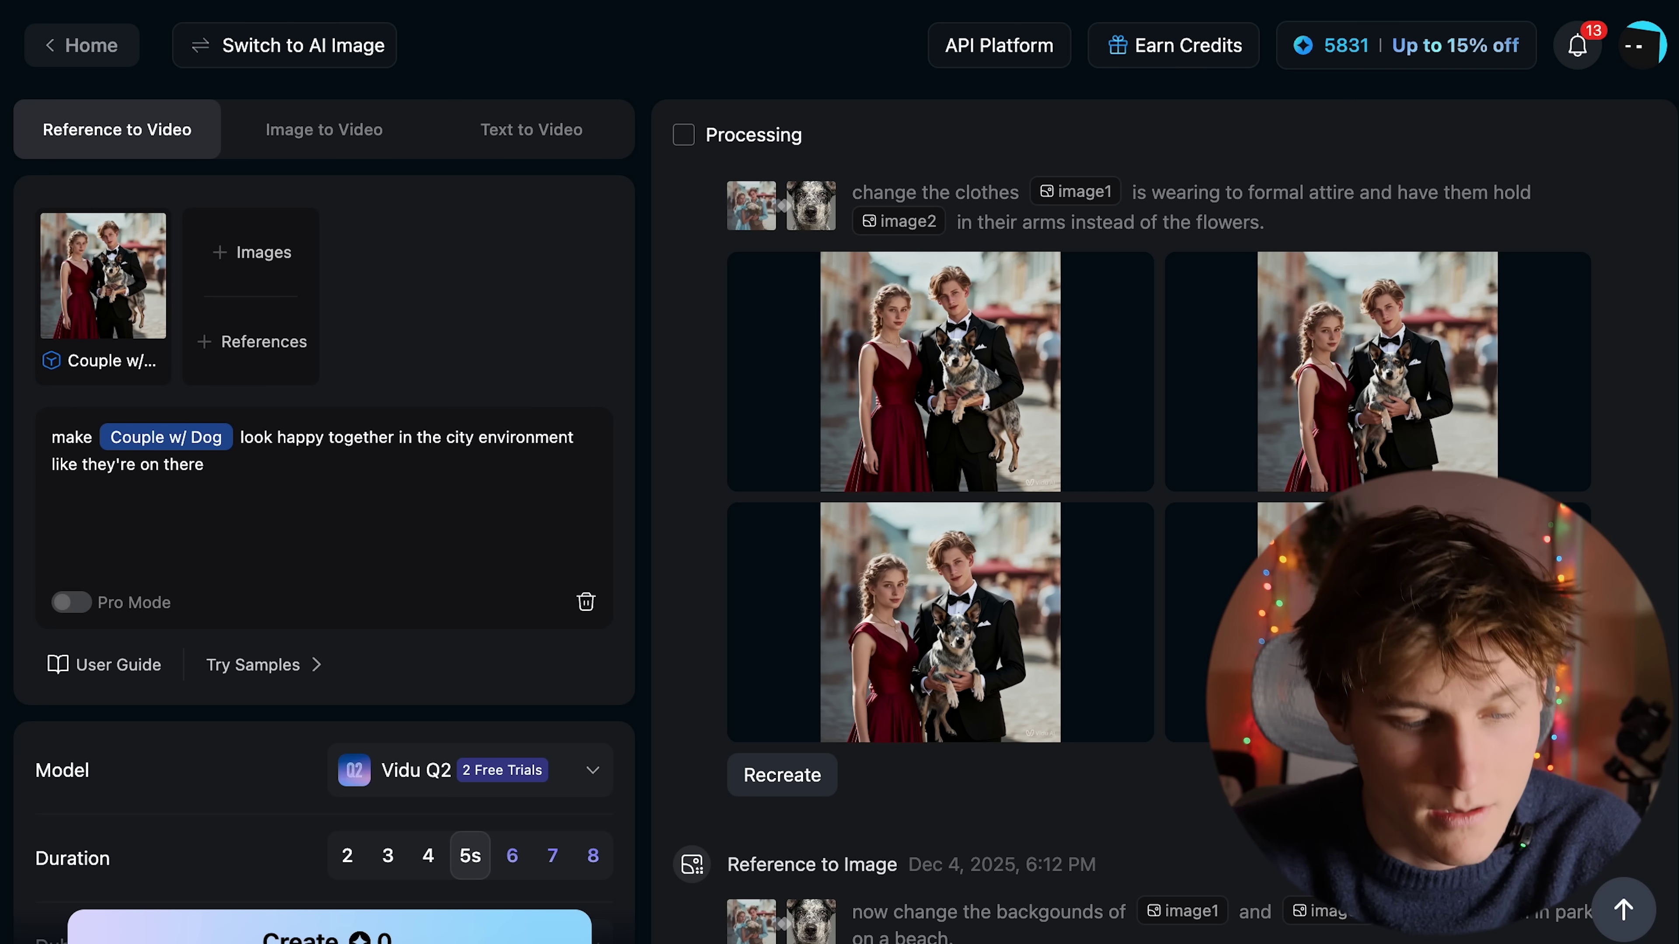
key(BackSpace)
key(BackSpace)
text(ir way to a party.)
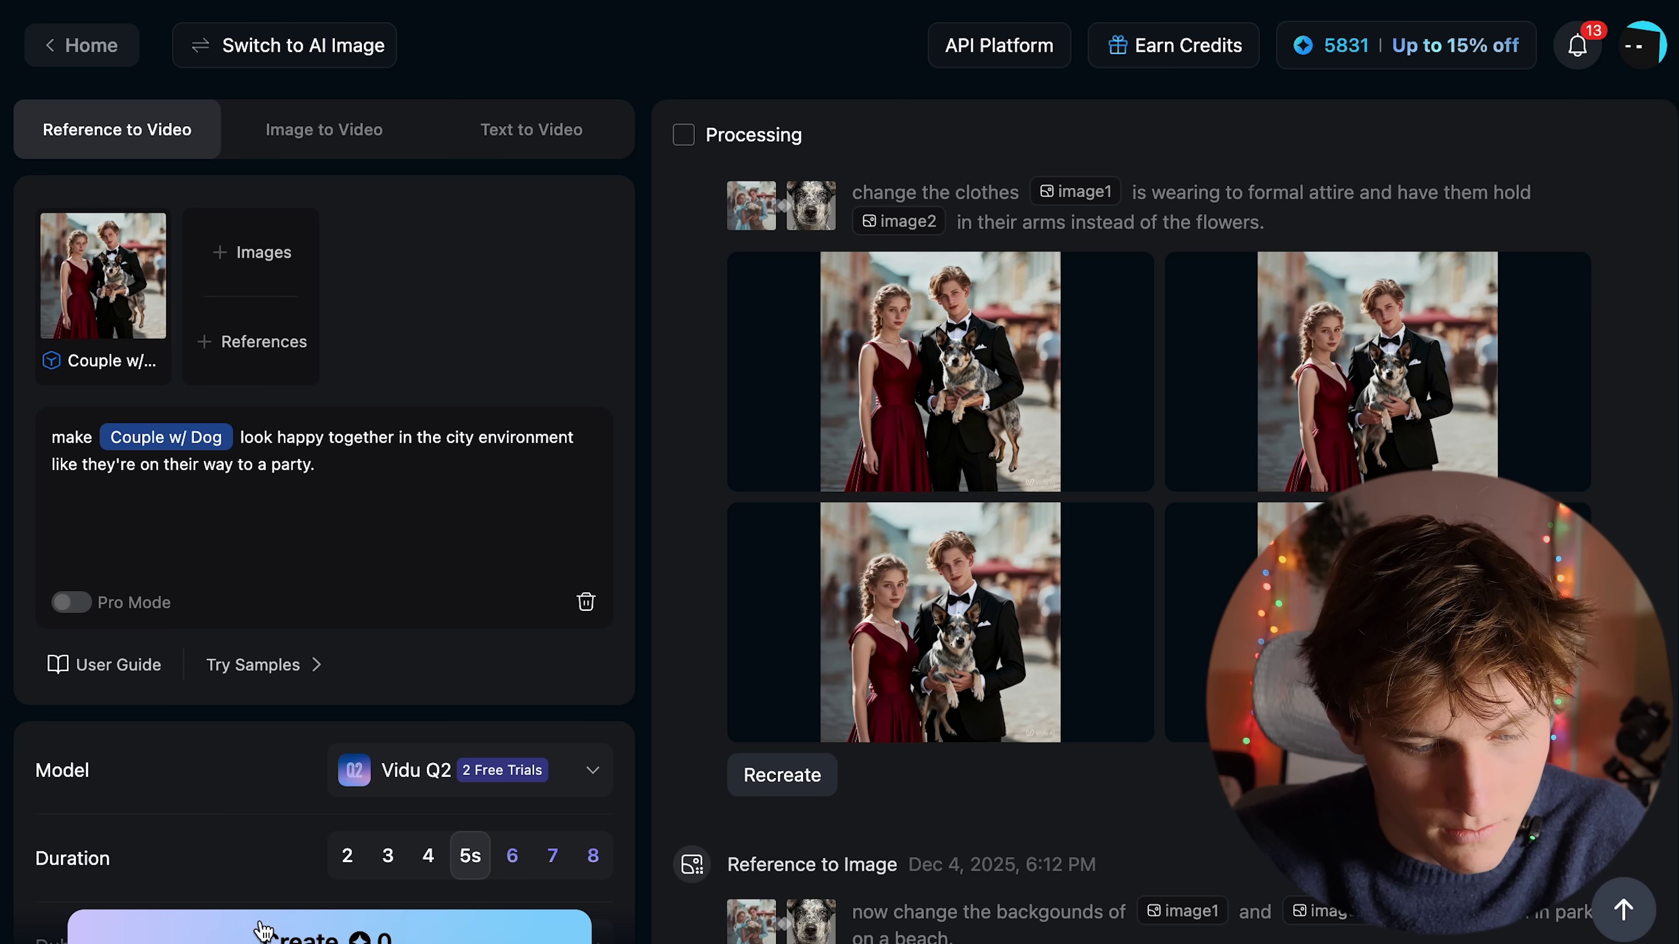
click(388, 855)
click(347, 920)
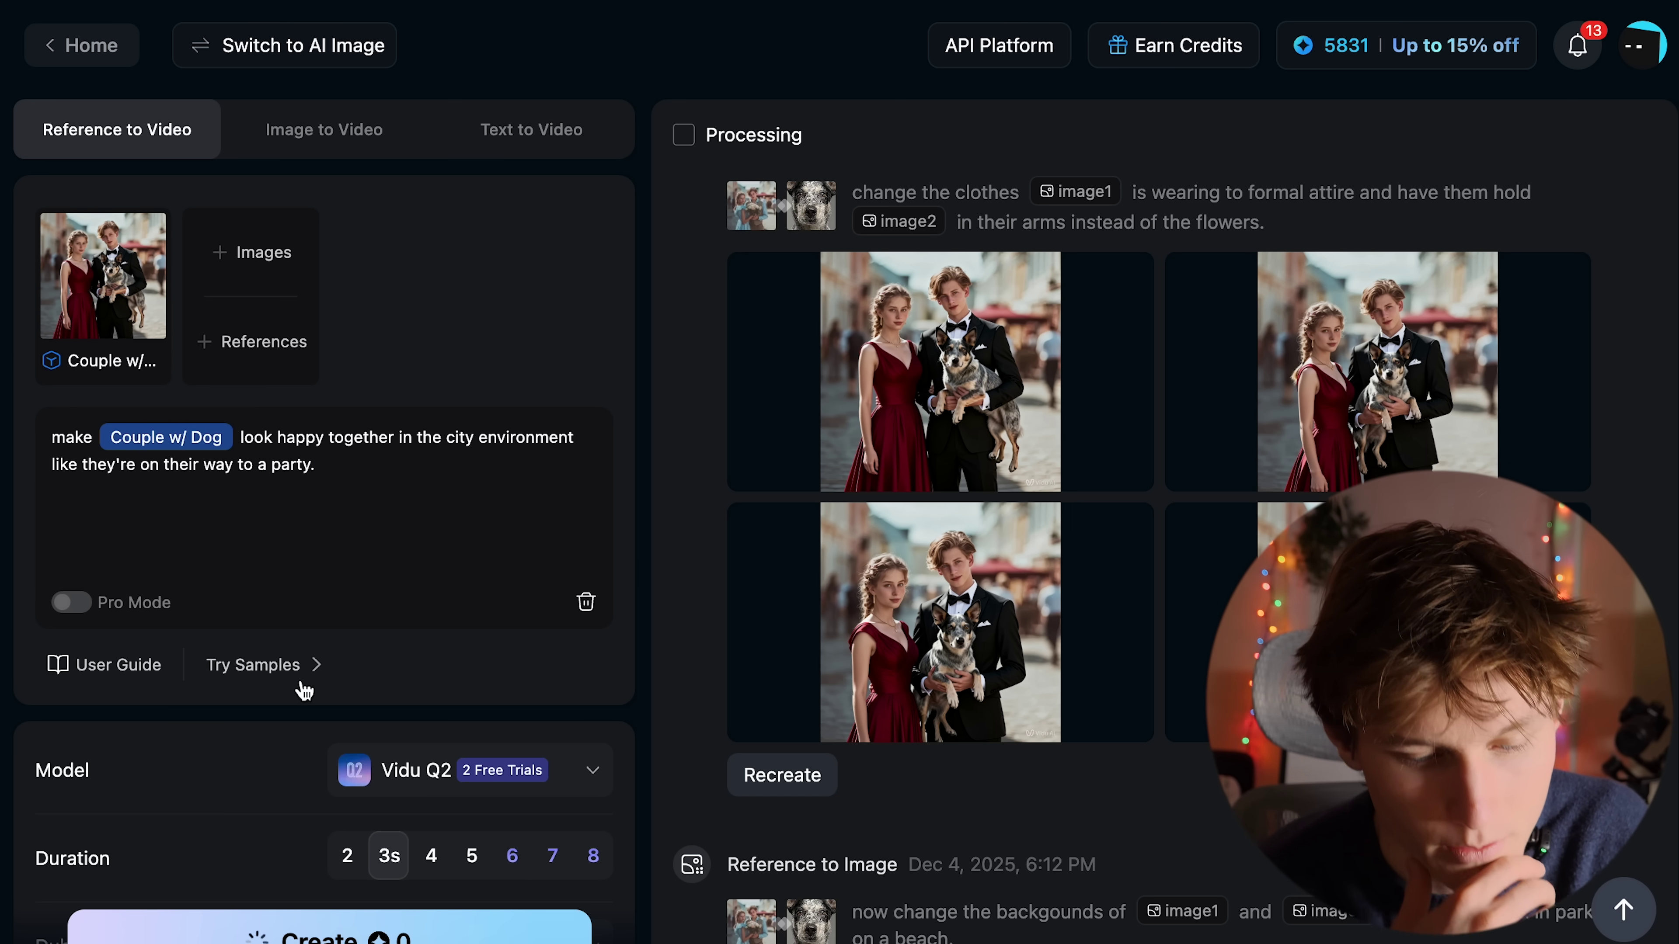
Review the video settings, the generated couple video and the earlier Reference to Video creations in the history.
scroll(304, 692, down, 3)
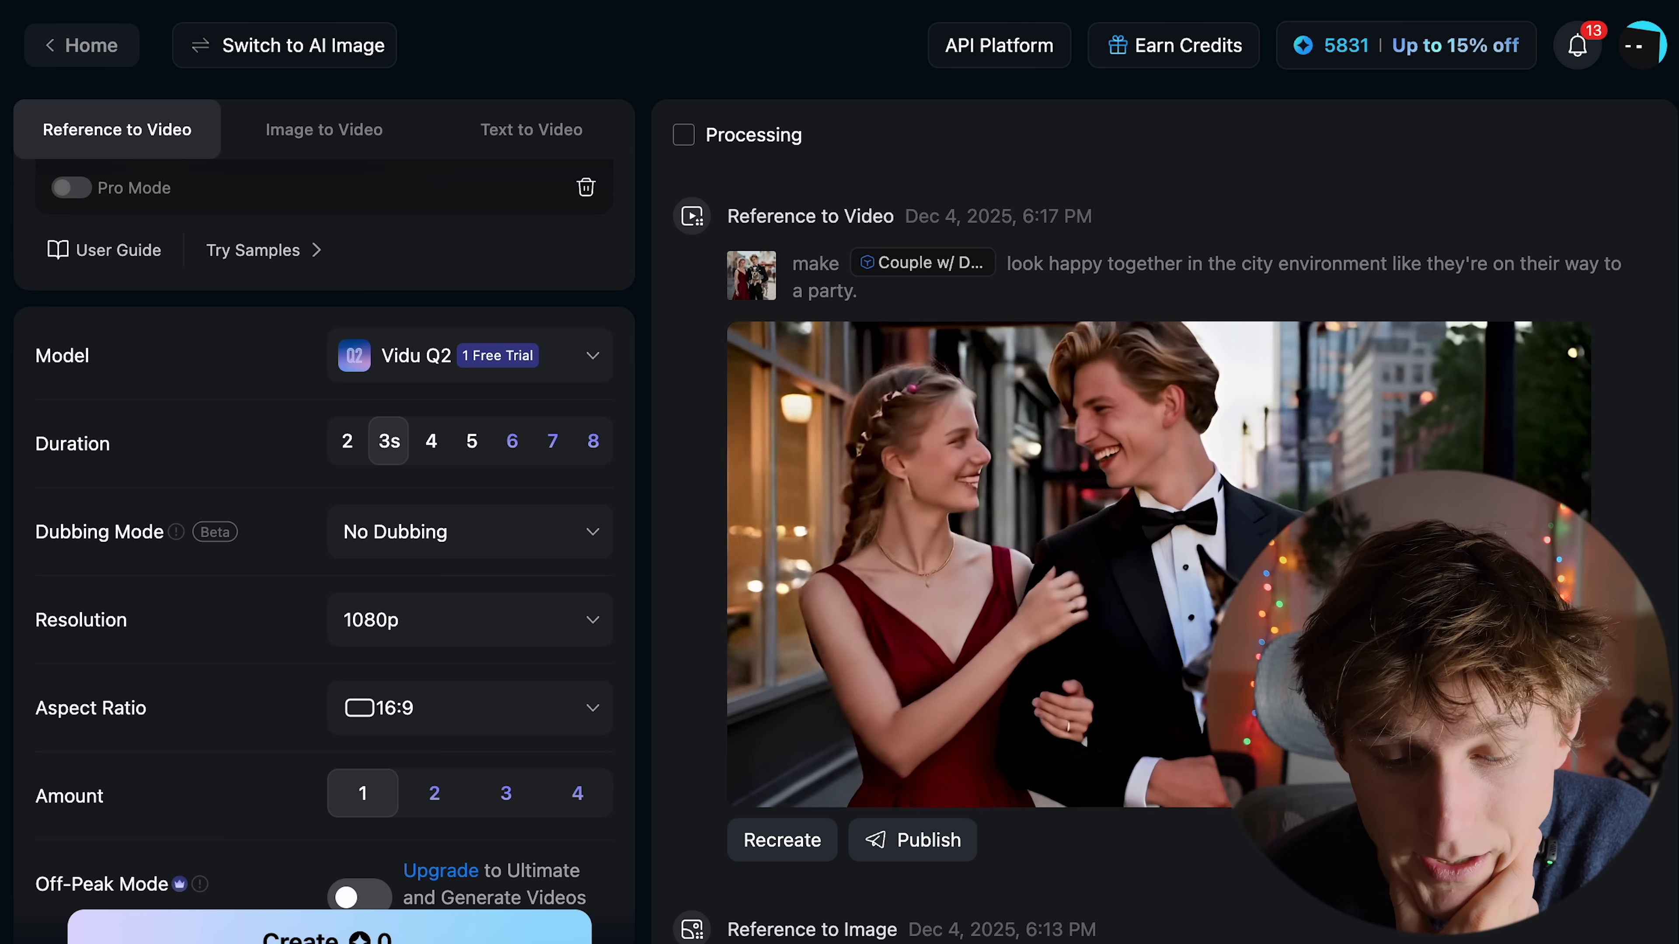
scroll(727, 615, down, 15)
mouse_move(862, 544)
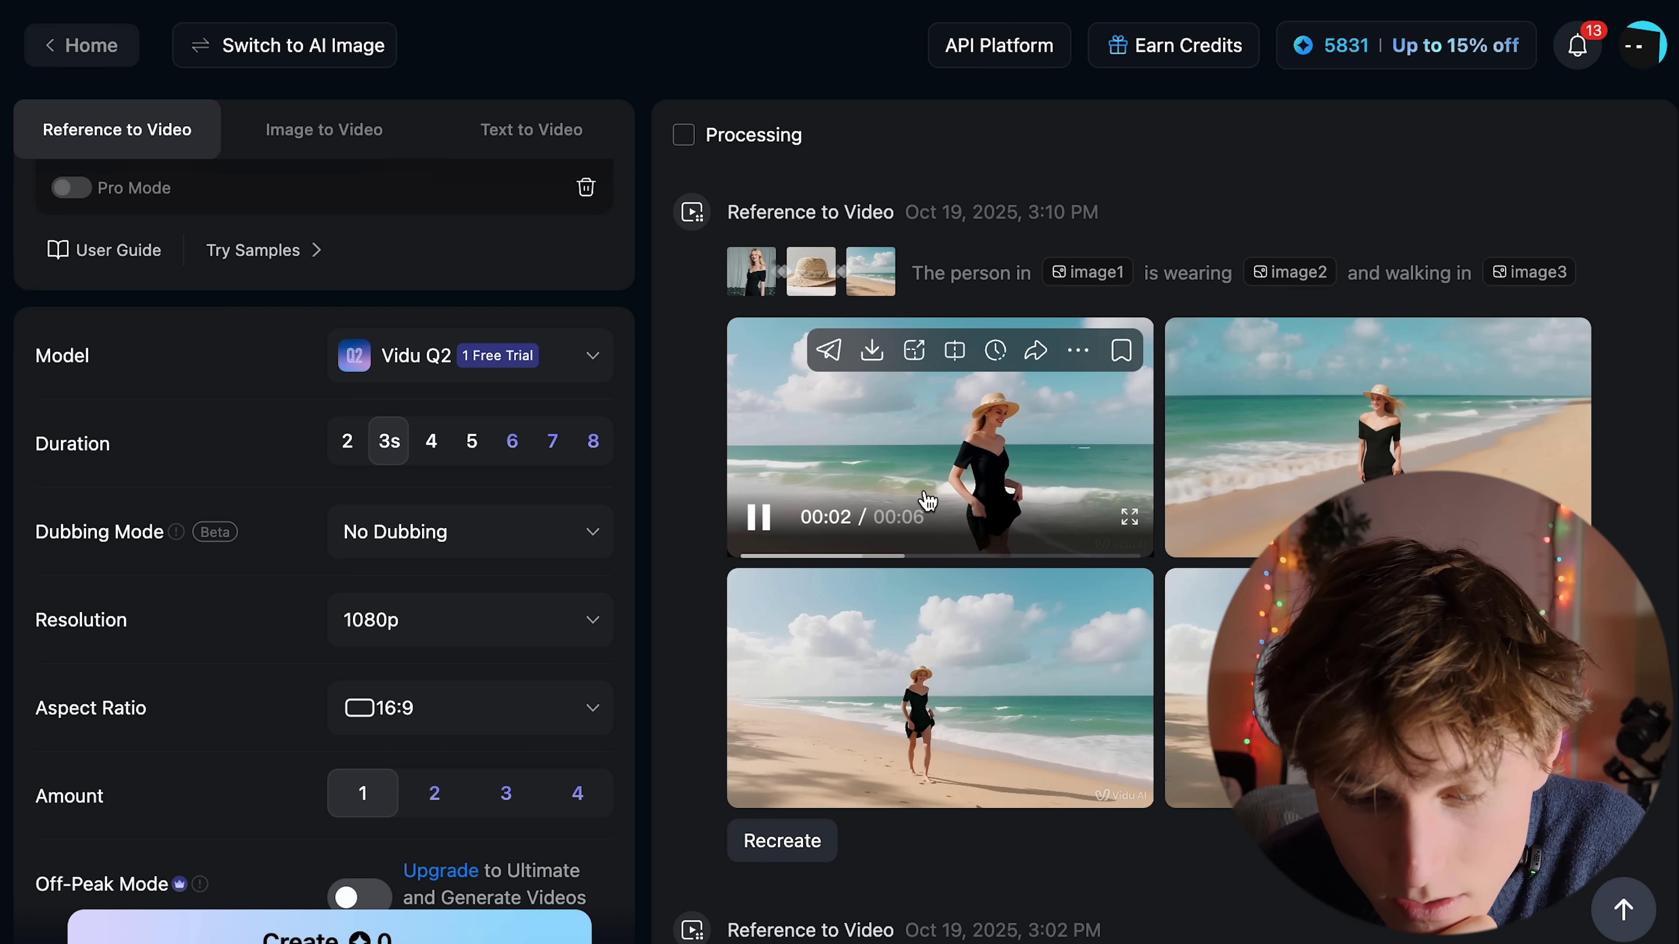
scroll(830, 620, up, 10)
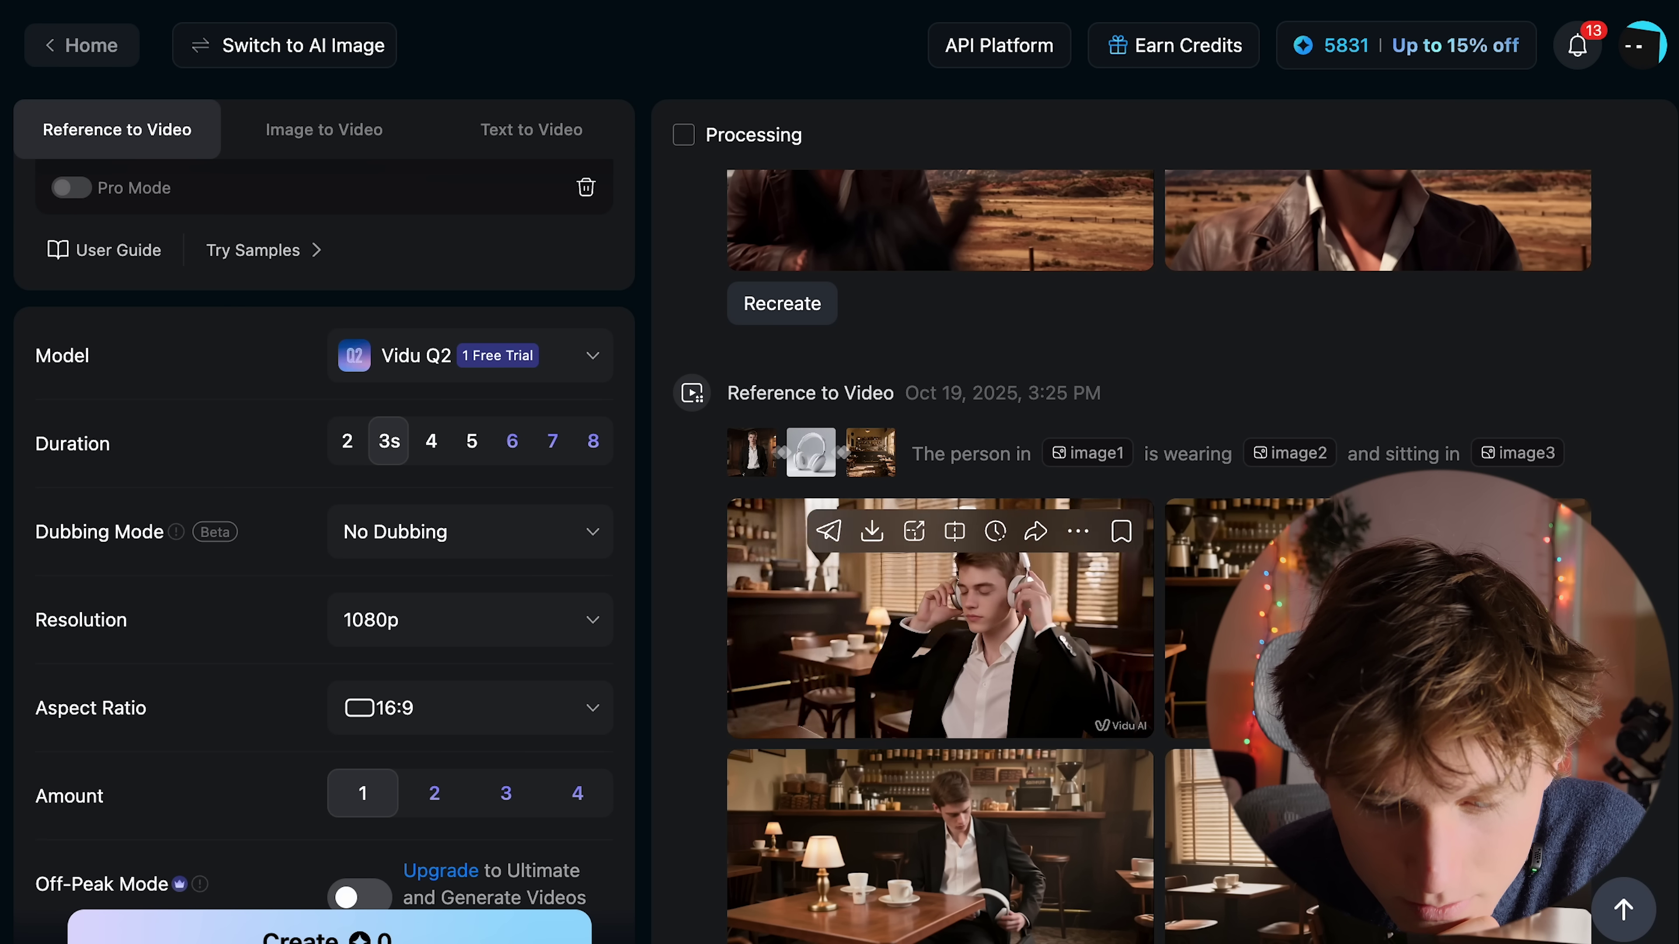
scroll(751, 621, down, 15)
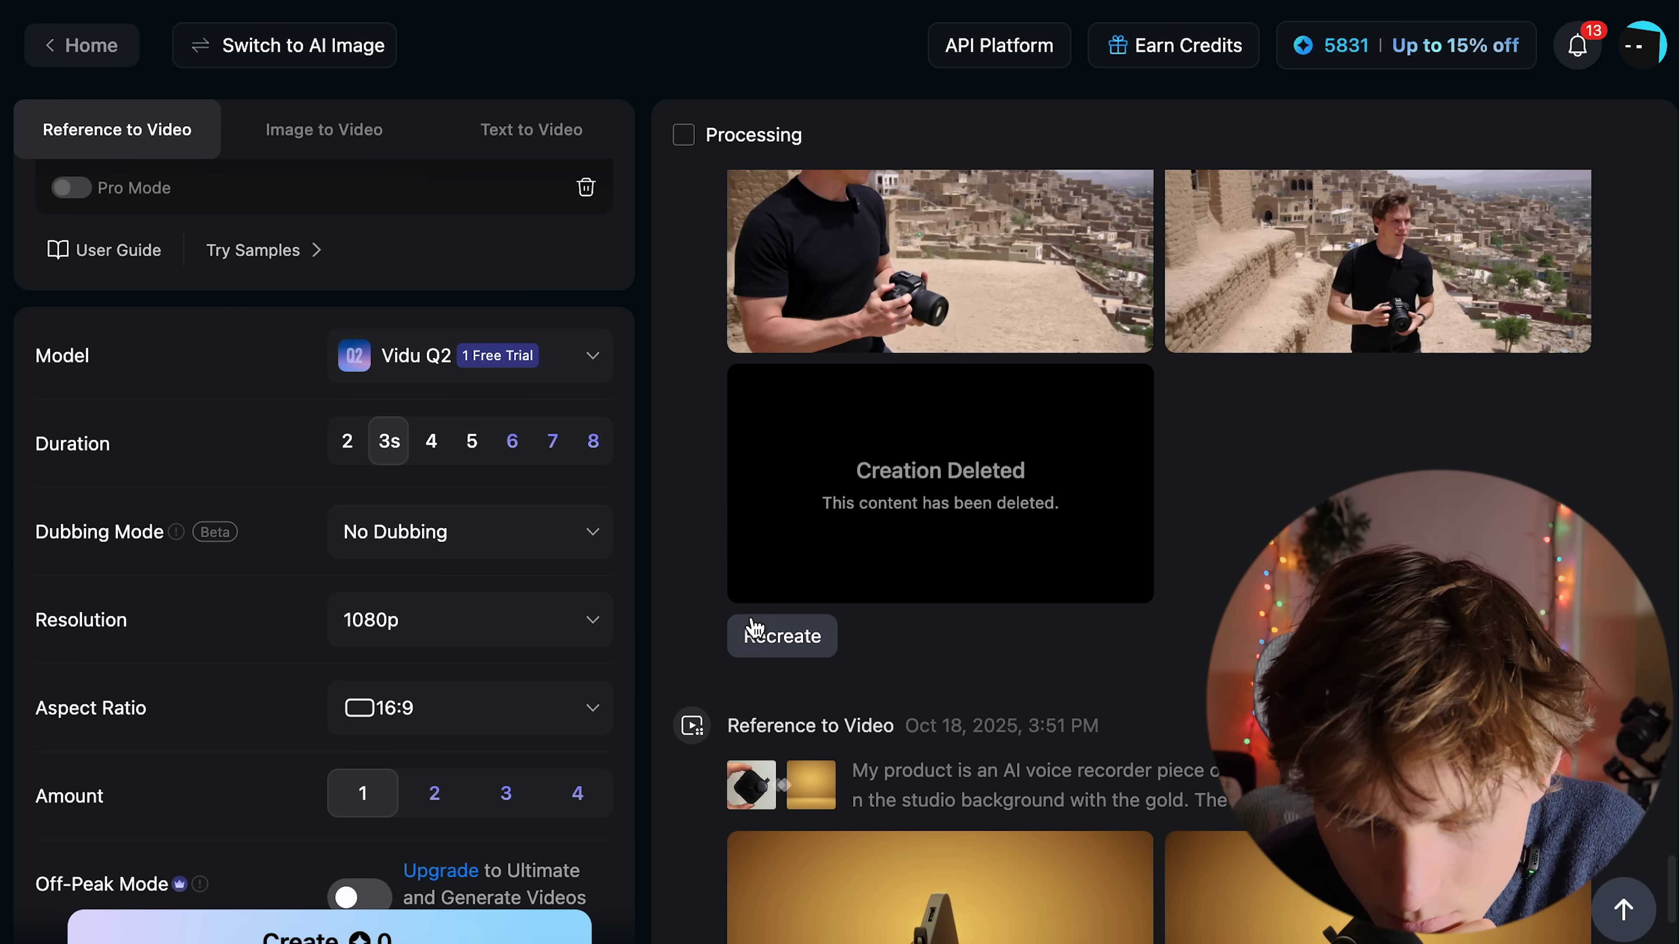
scroll(753, 629, up, 5)
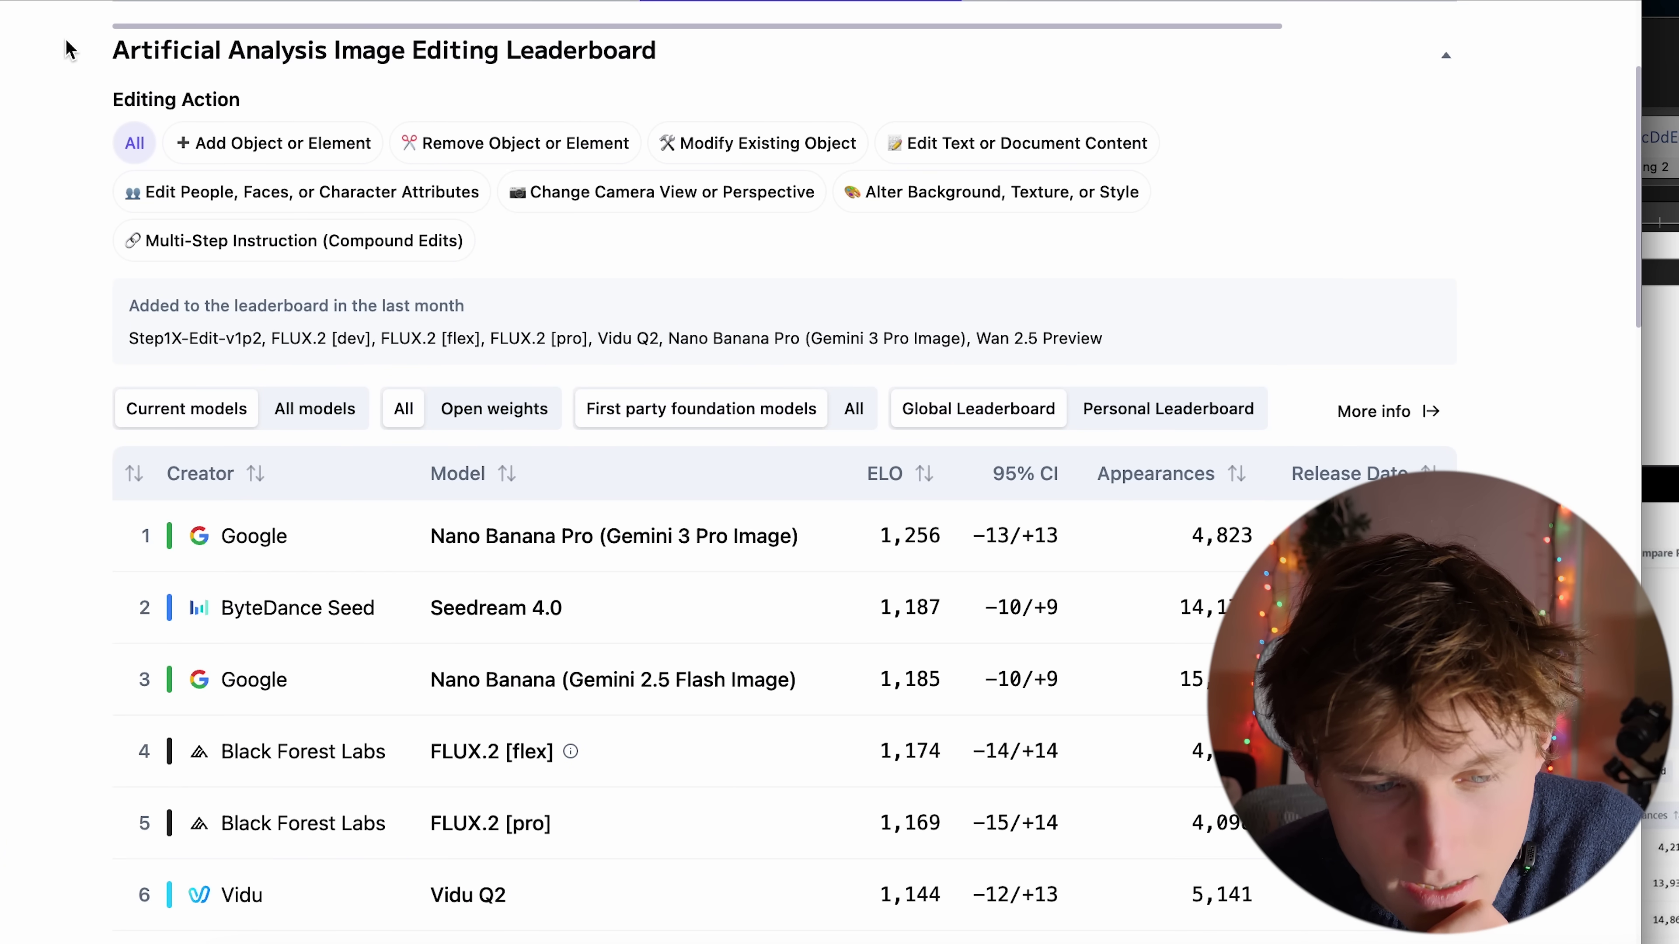
Examine the Artificial Analysis Image Editing Leaderboard with its editing-action filters collapsed, comparing the Vidu Q2 entry with the top-ranked models.
drag(100, 53, 857, 72)
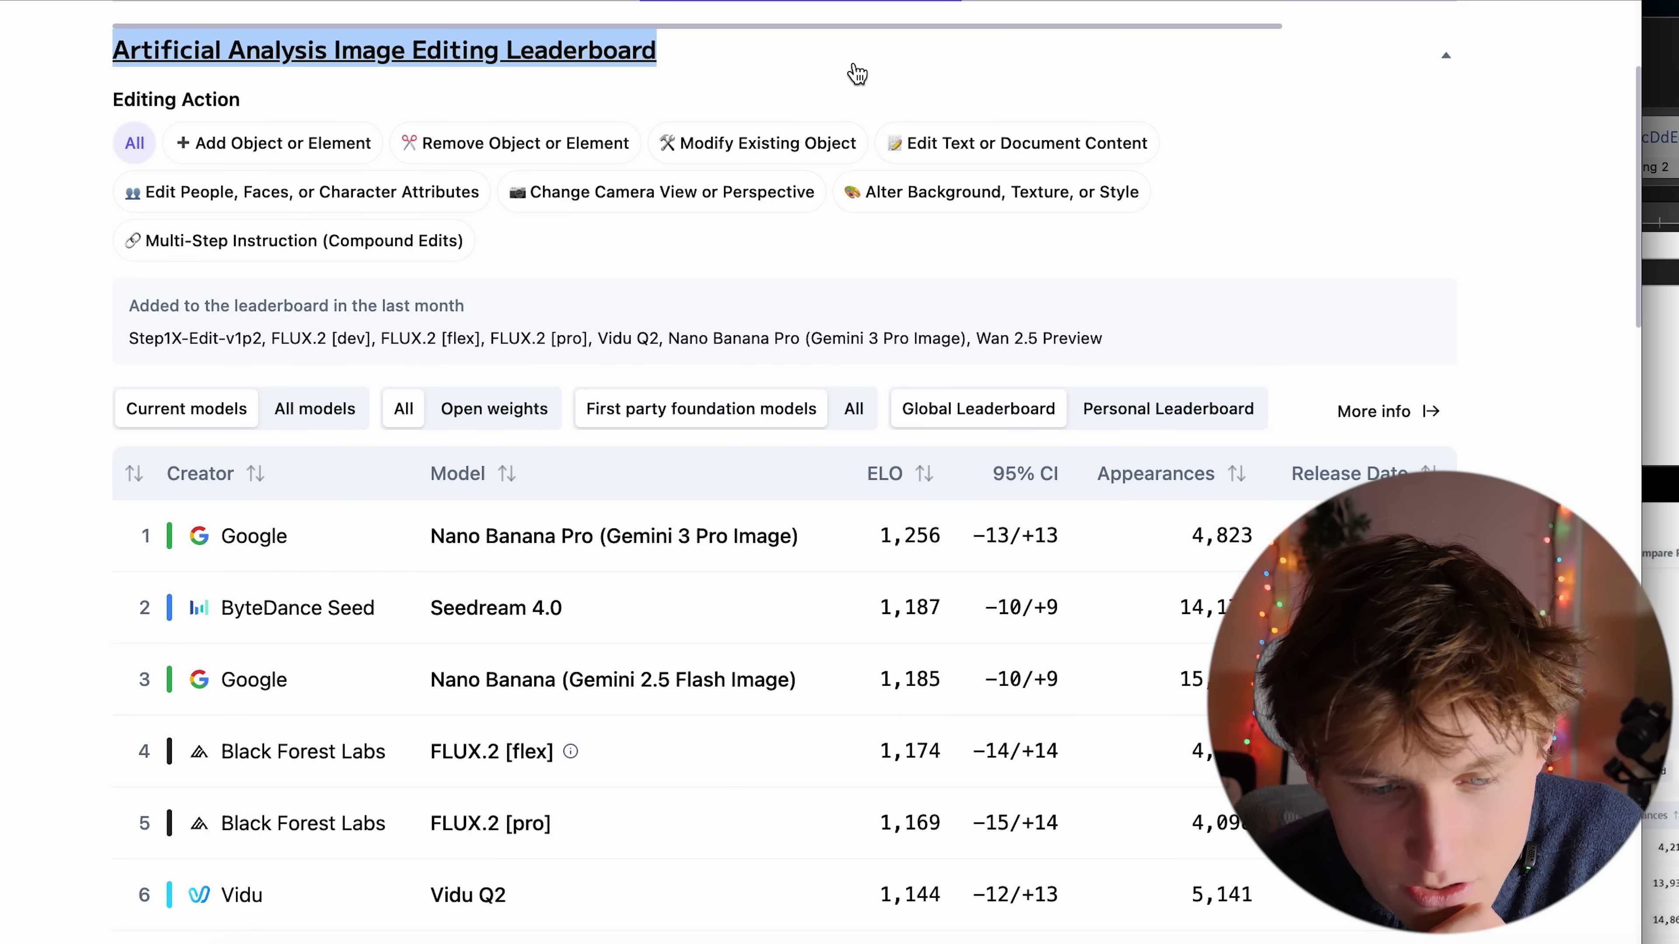
click(858, 73)
scroll(37, 645, up, 1)
click(38, 645)
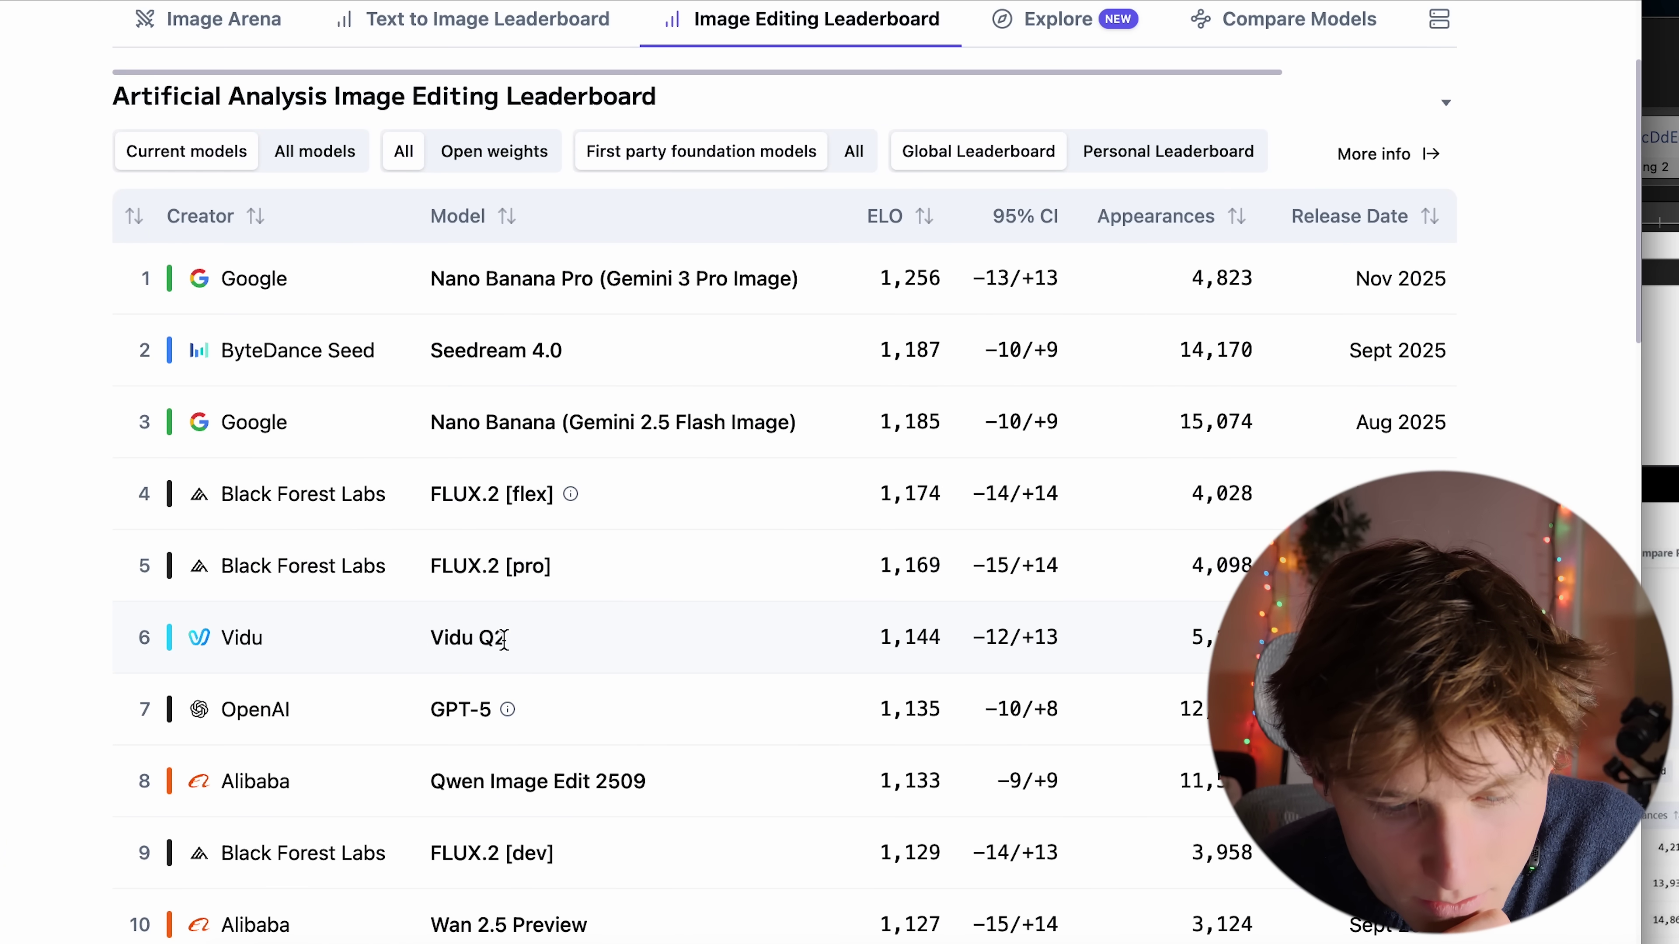
drag(602, 645, 123, 645)
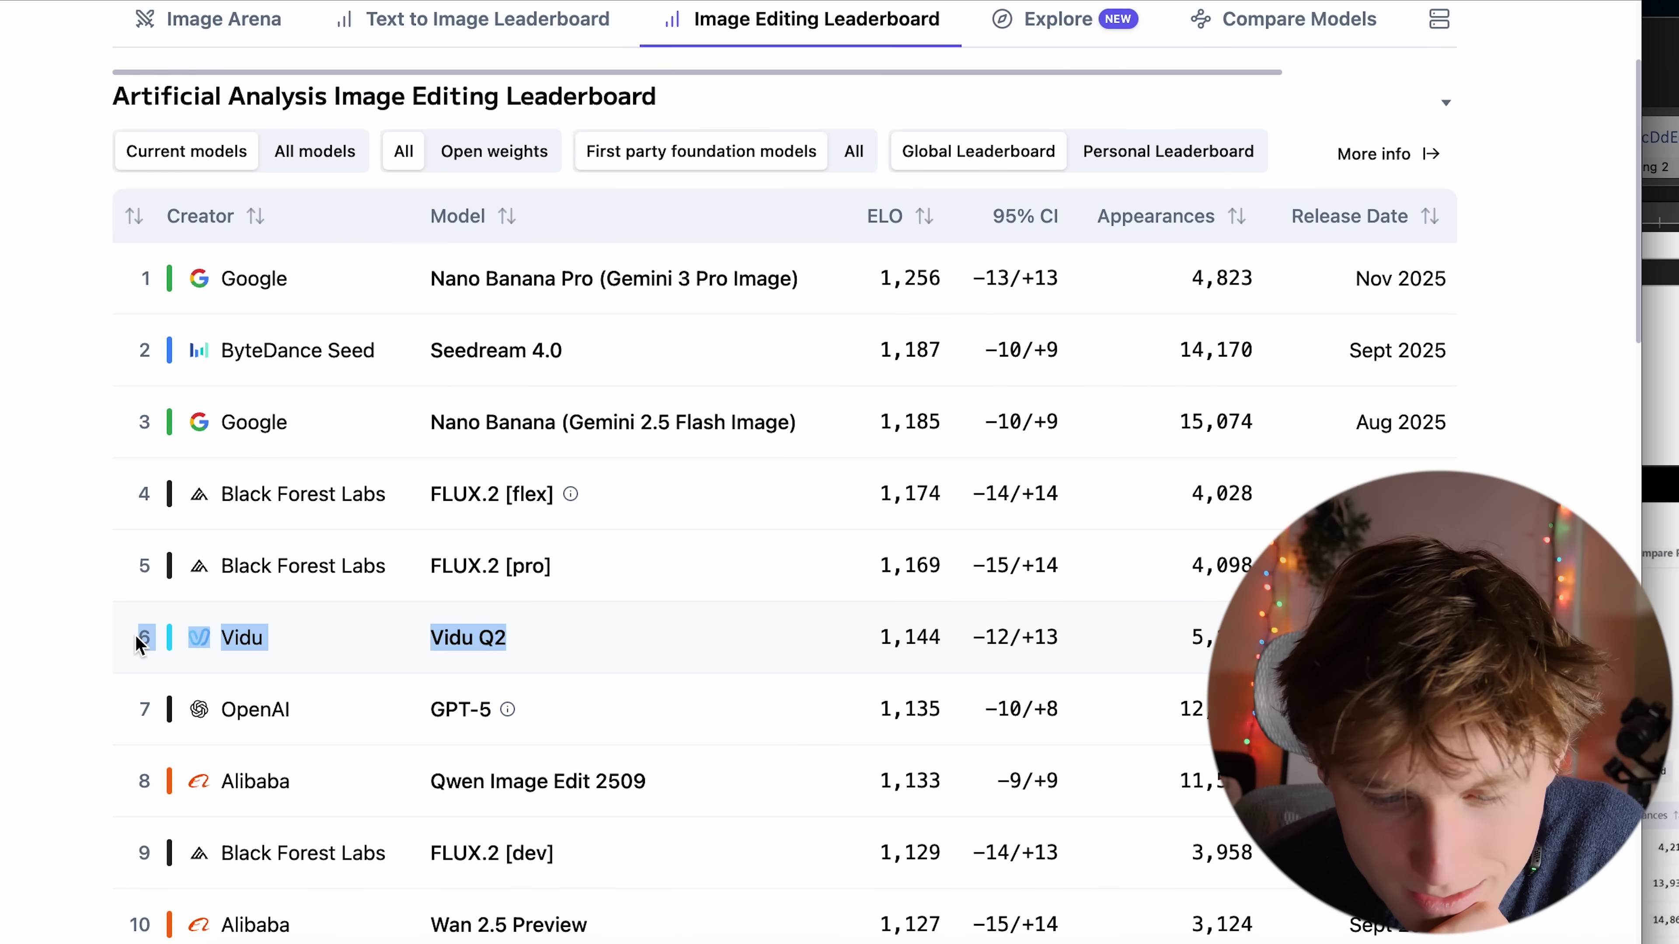
click(136, 645)
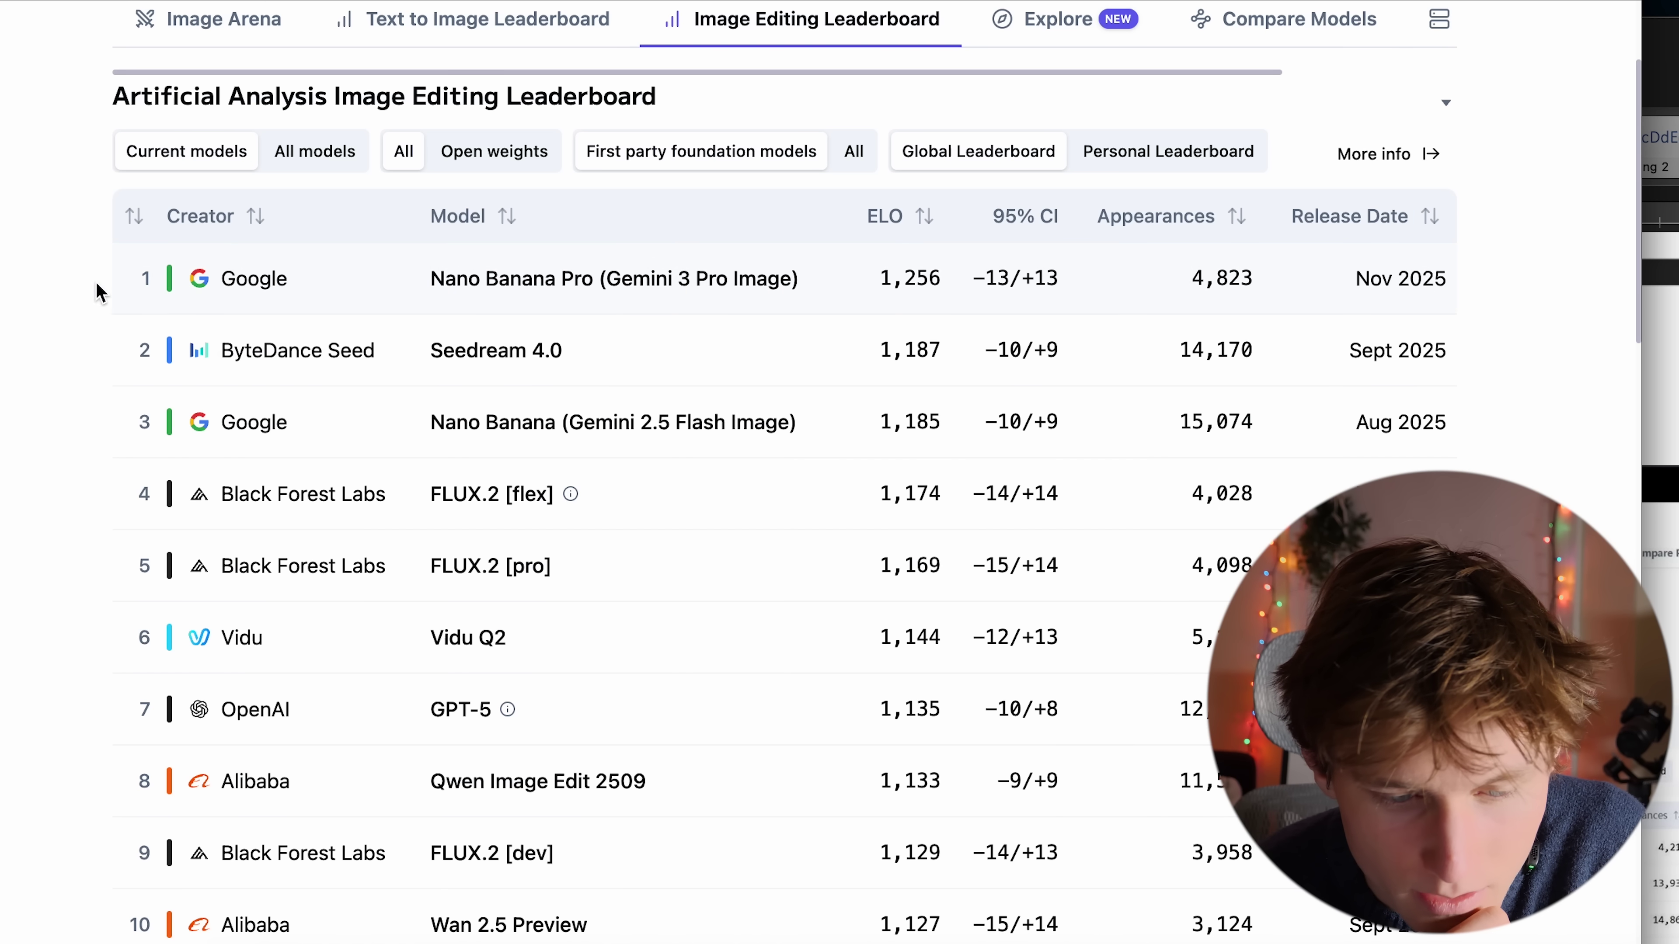
drag(96, 284, 504, 466)
click(77, 461)
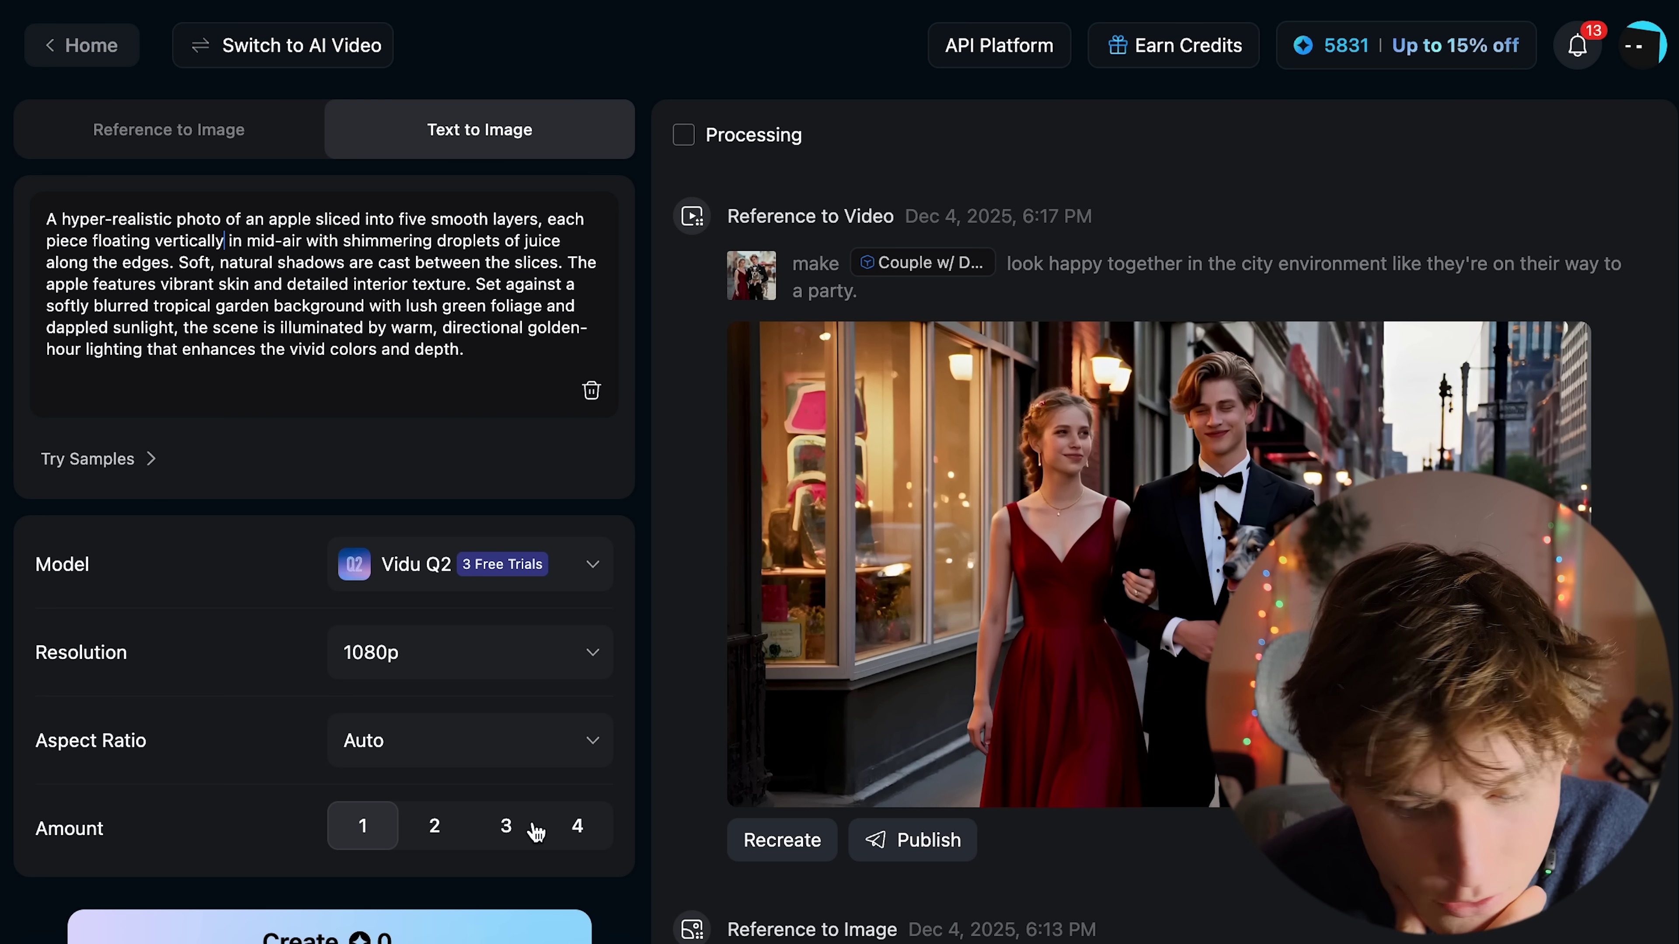
Generate three 4K images from the hyper-realistic sliced apple prompt in Text to Image.
click(506, 825)
click(219, 661)
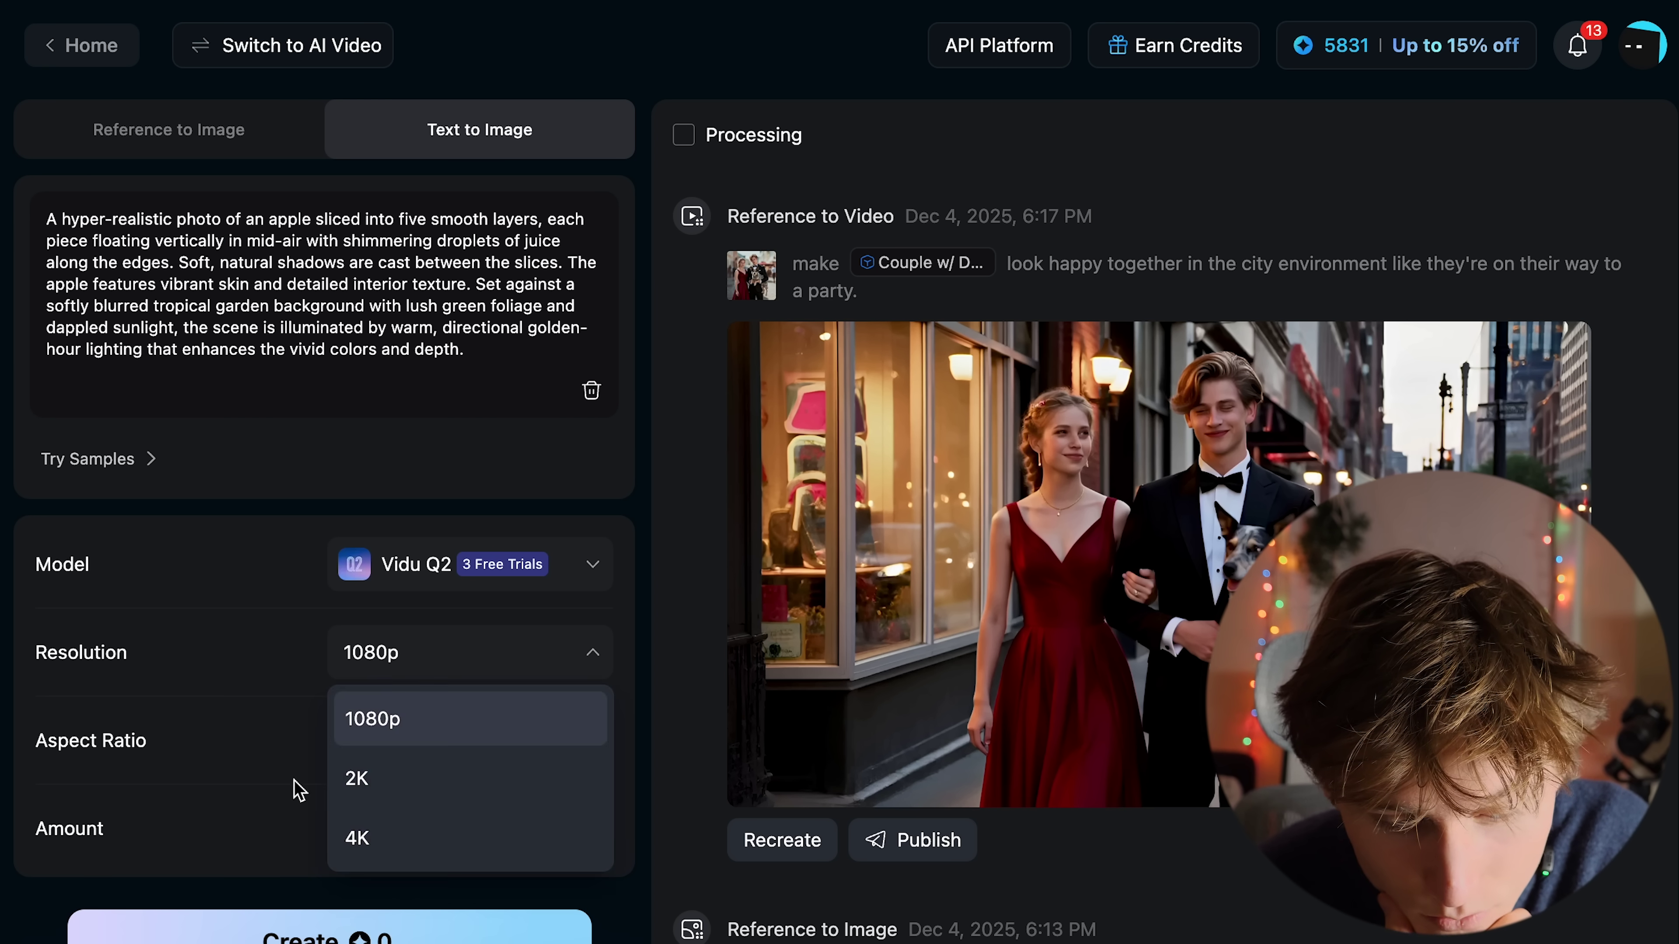
click(394, 834)
click(318, 920)
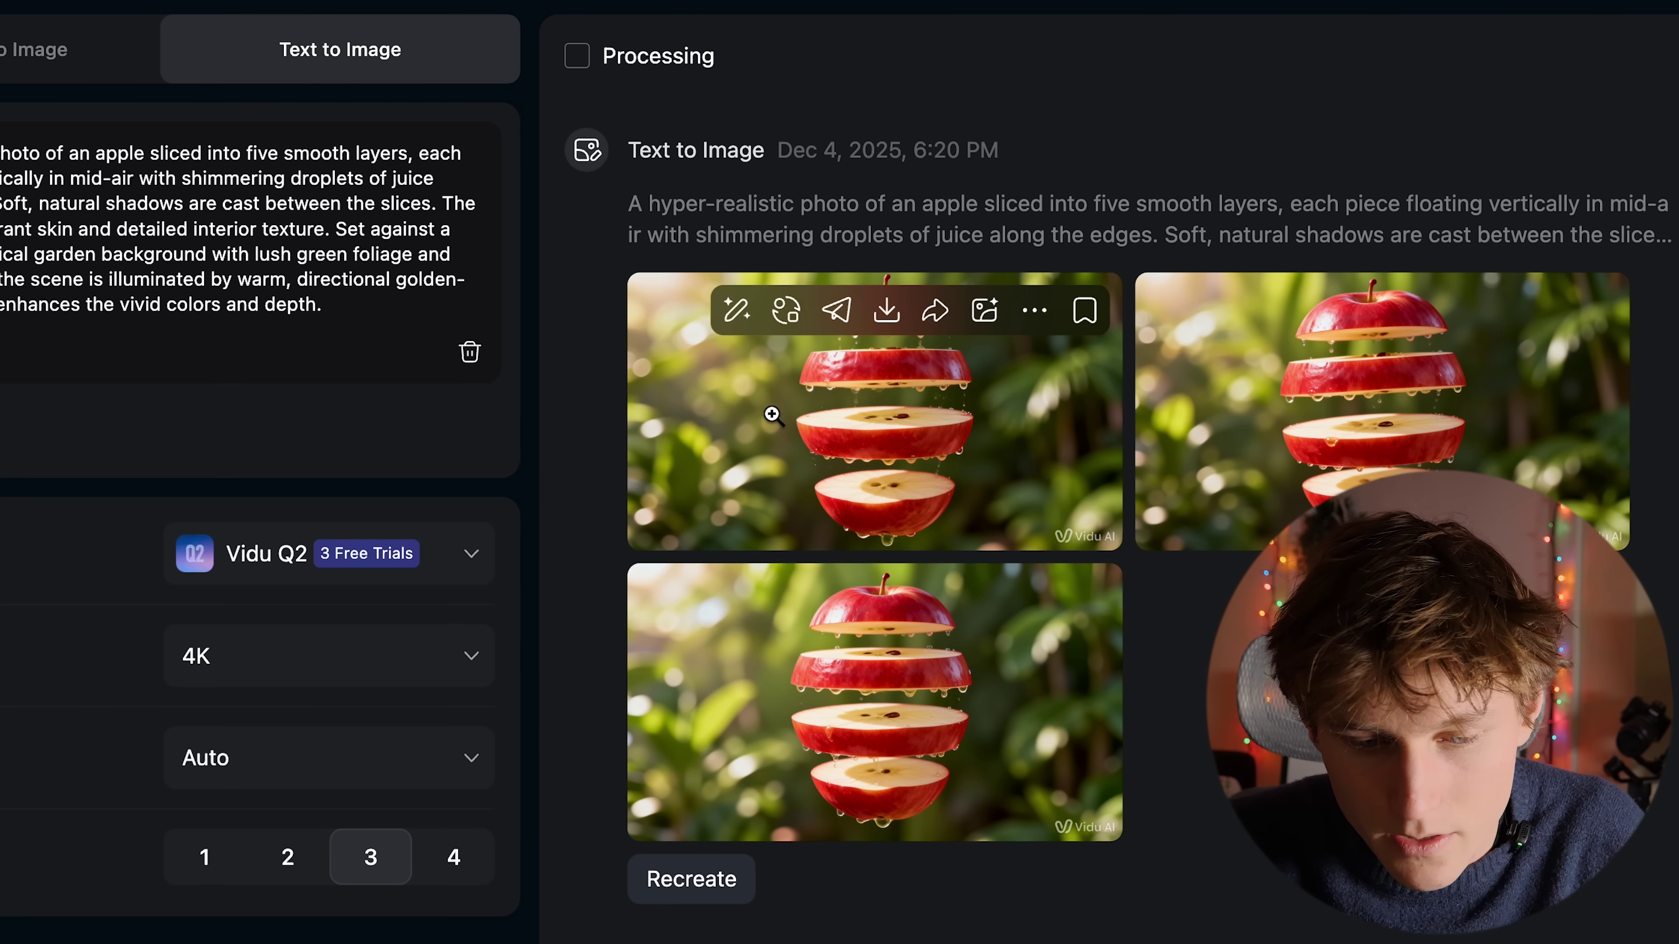
Compare the generated sliced apple images in the enlarged view and close it.
click(771, 416)
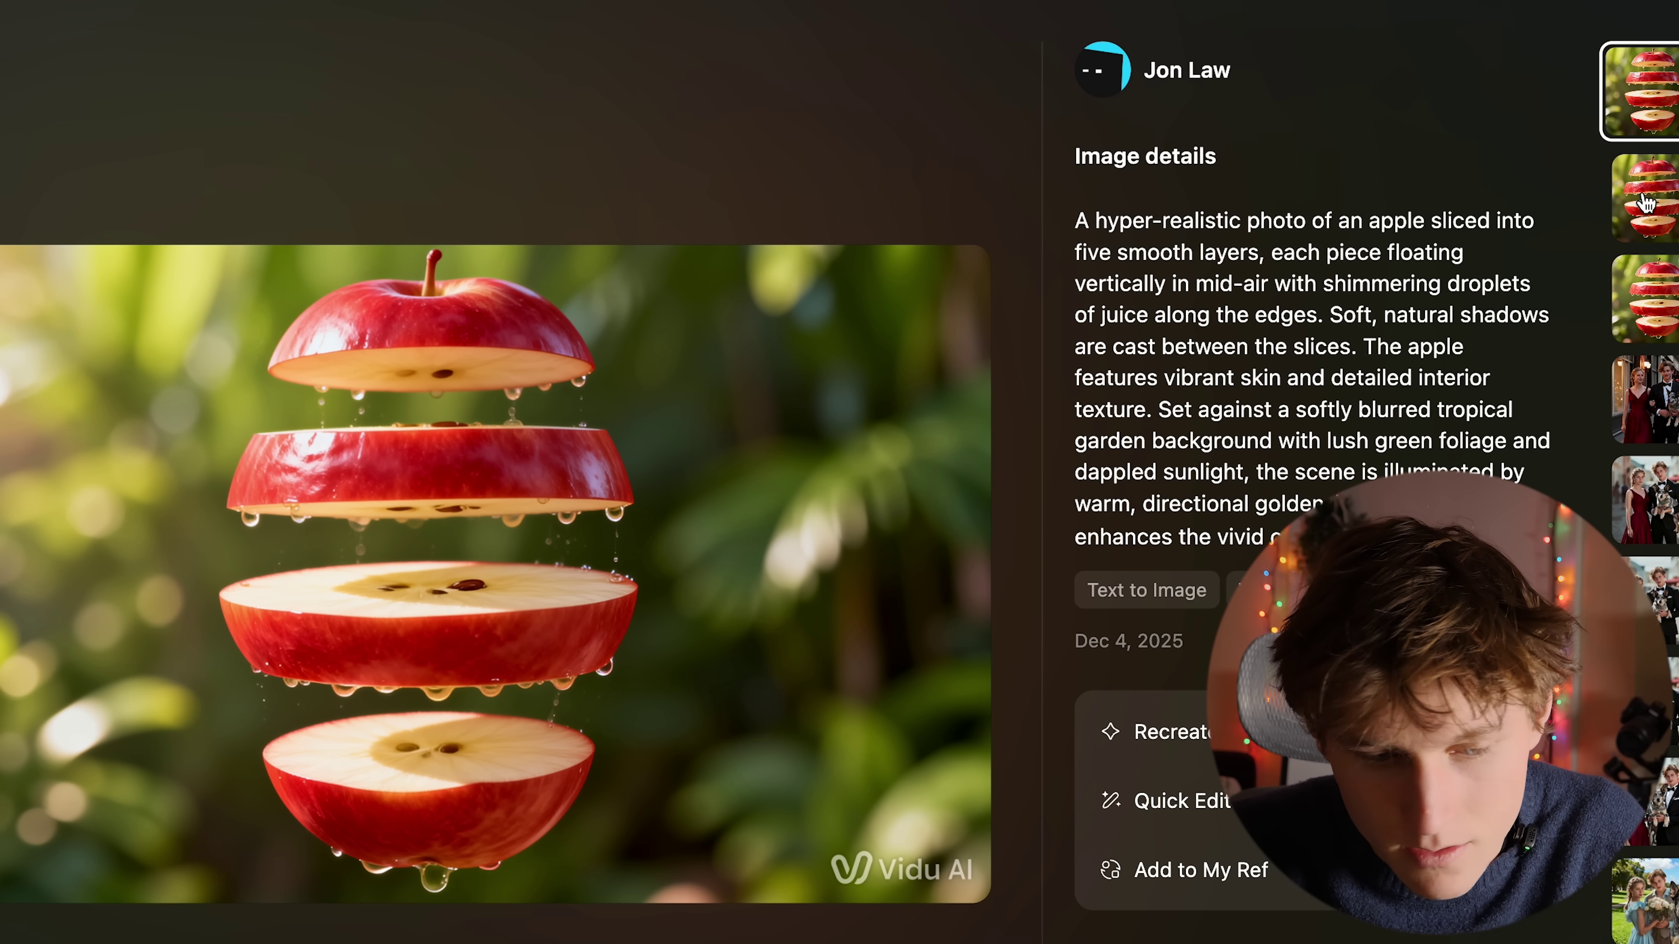
click(1646, 202)
click(1660, 283)
click(1656, 165)
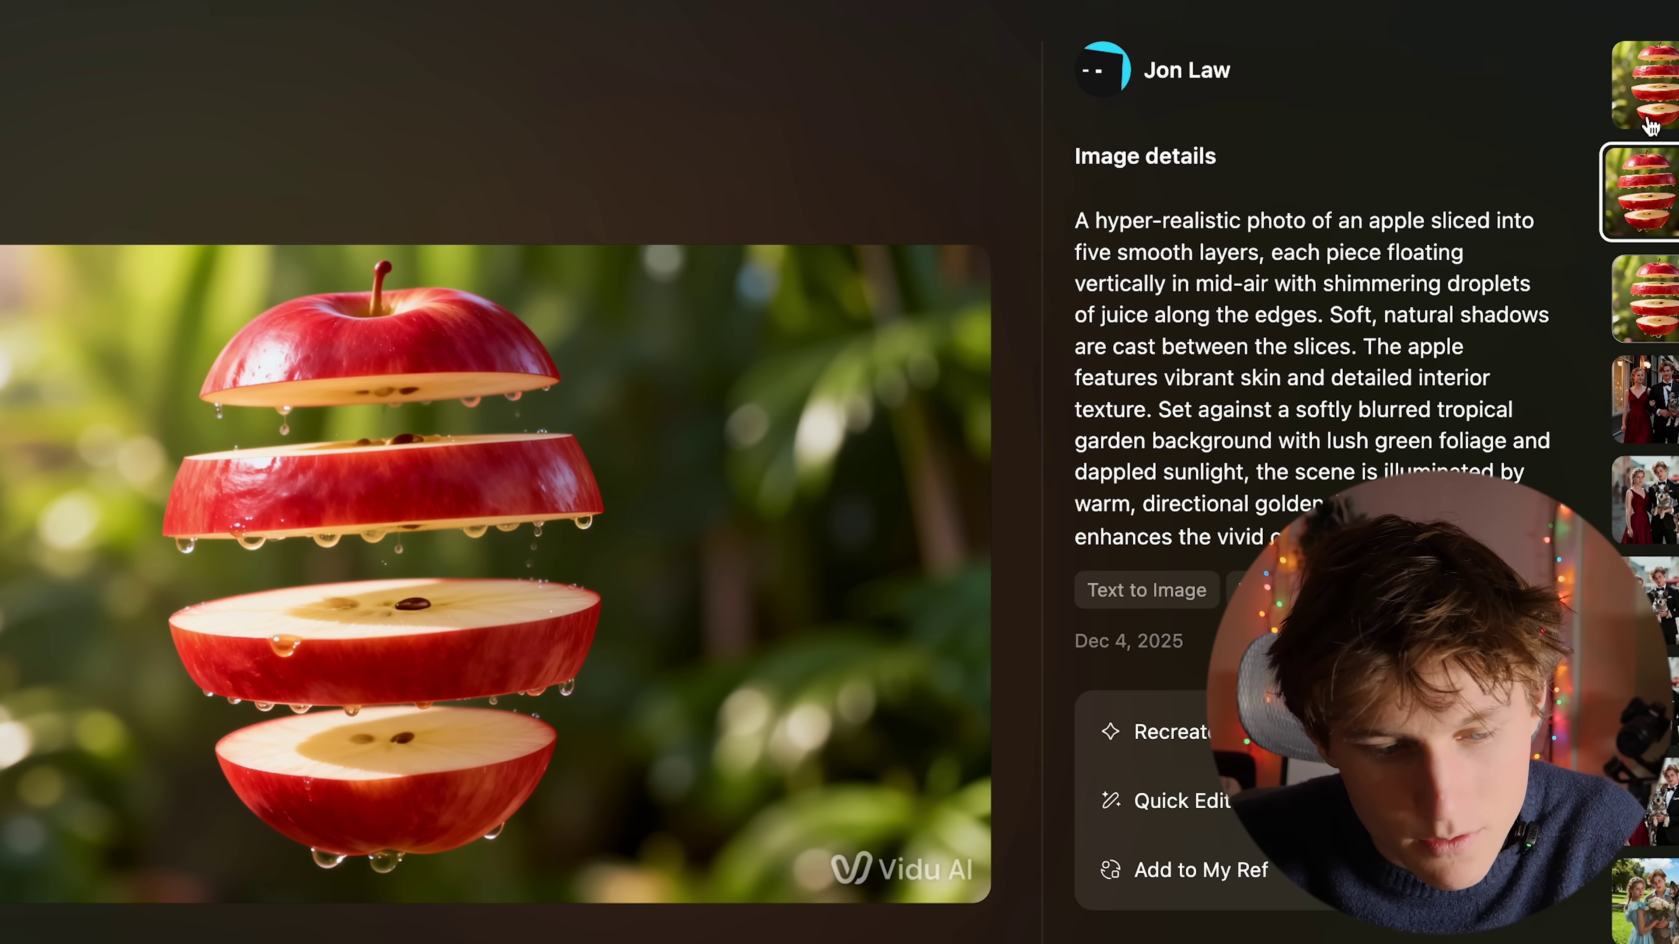
key(Escape)
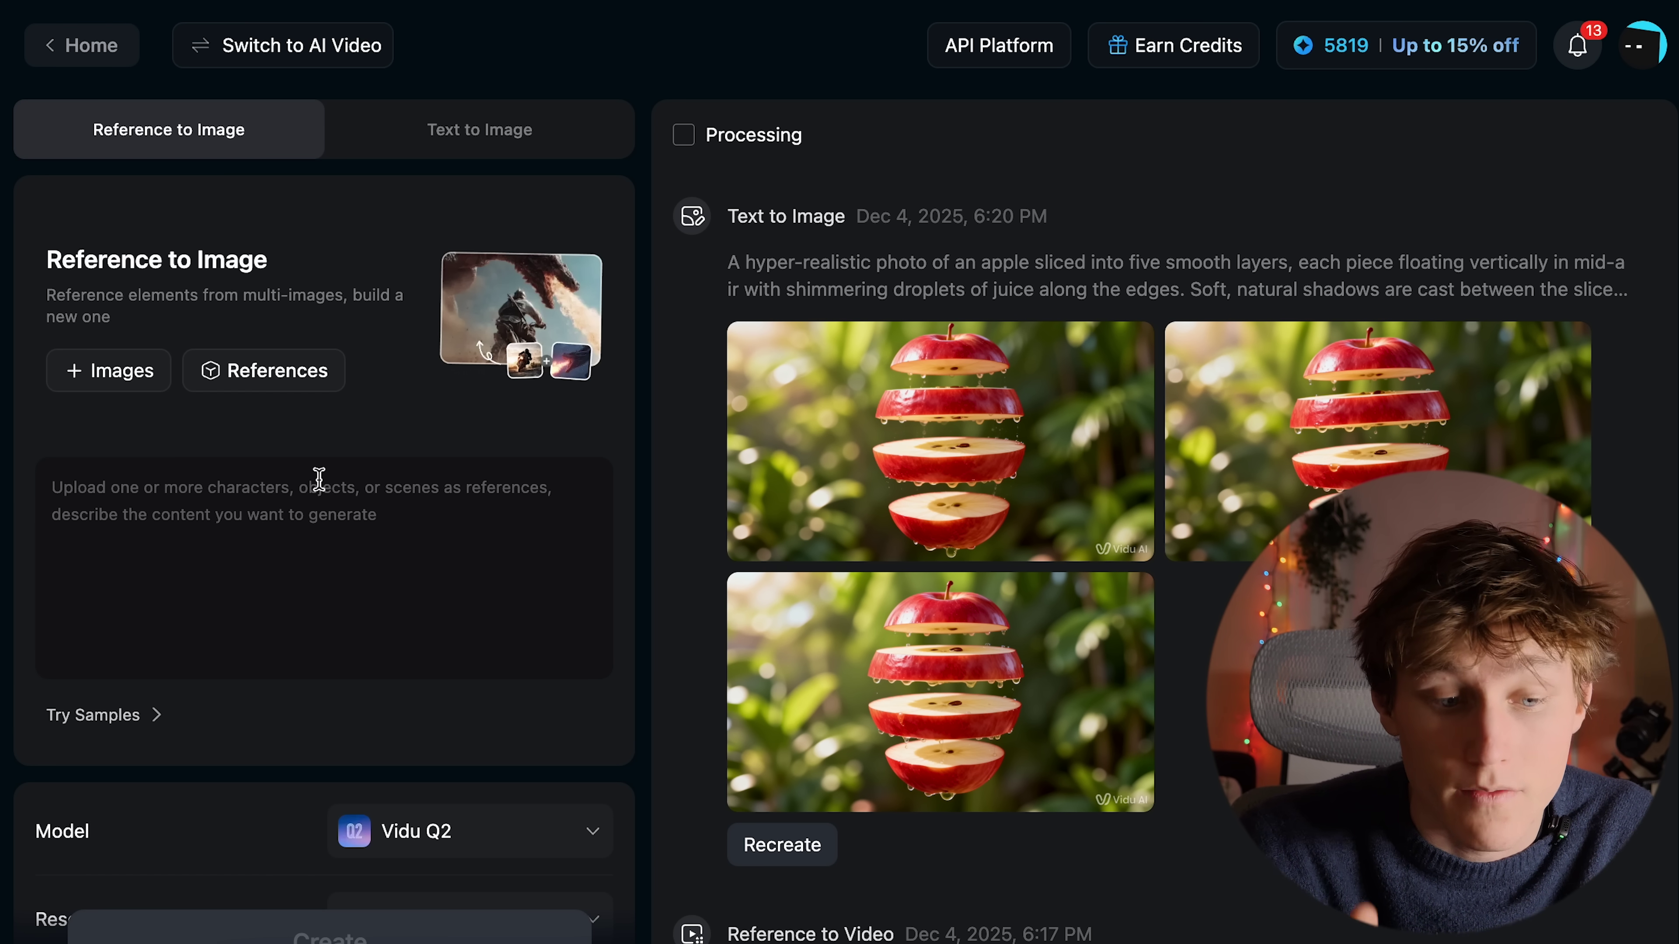
drag(36, 261, 362, 266)
click(299, 236)
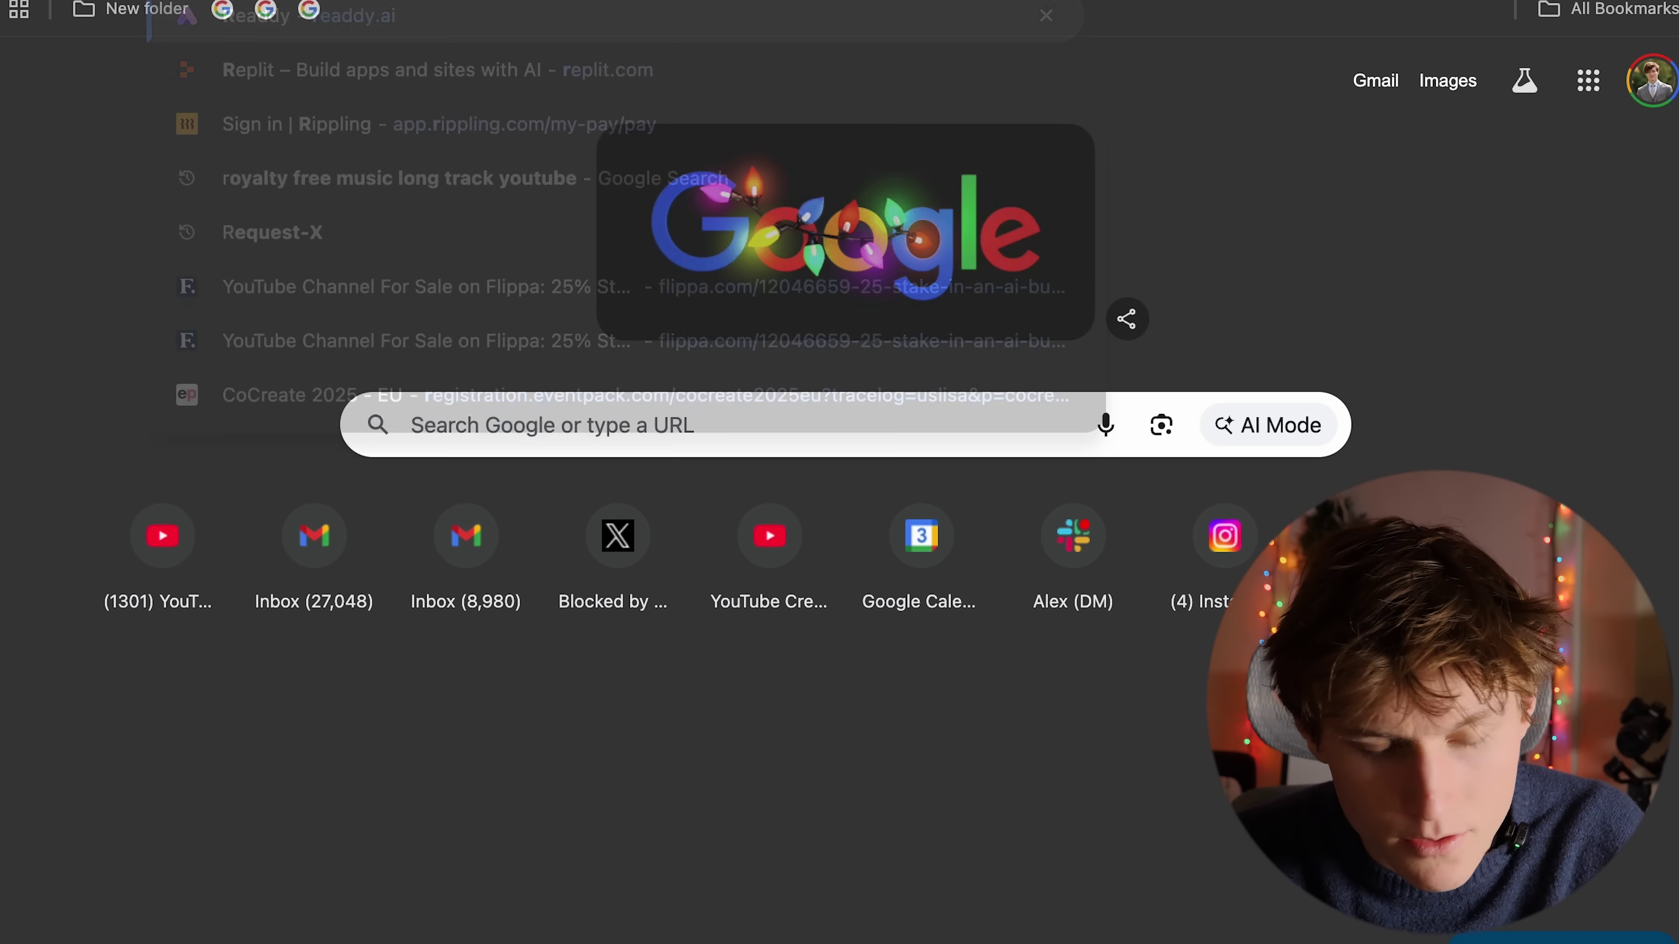
Search Google Images for "ridge wallet" and open the preview of the grey aluminium wallet.
text(ridge)
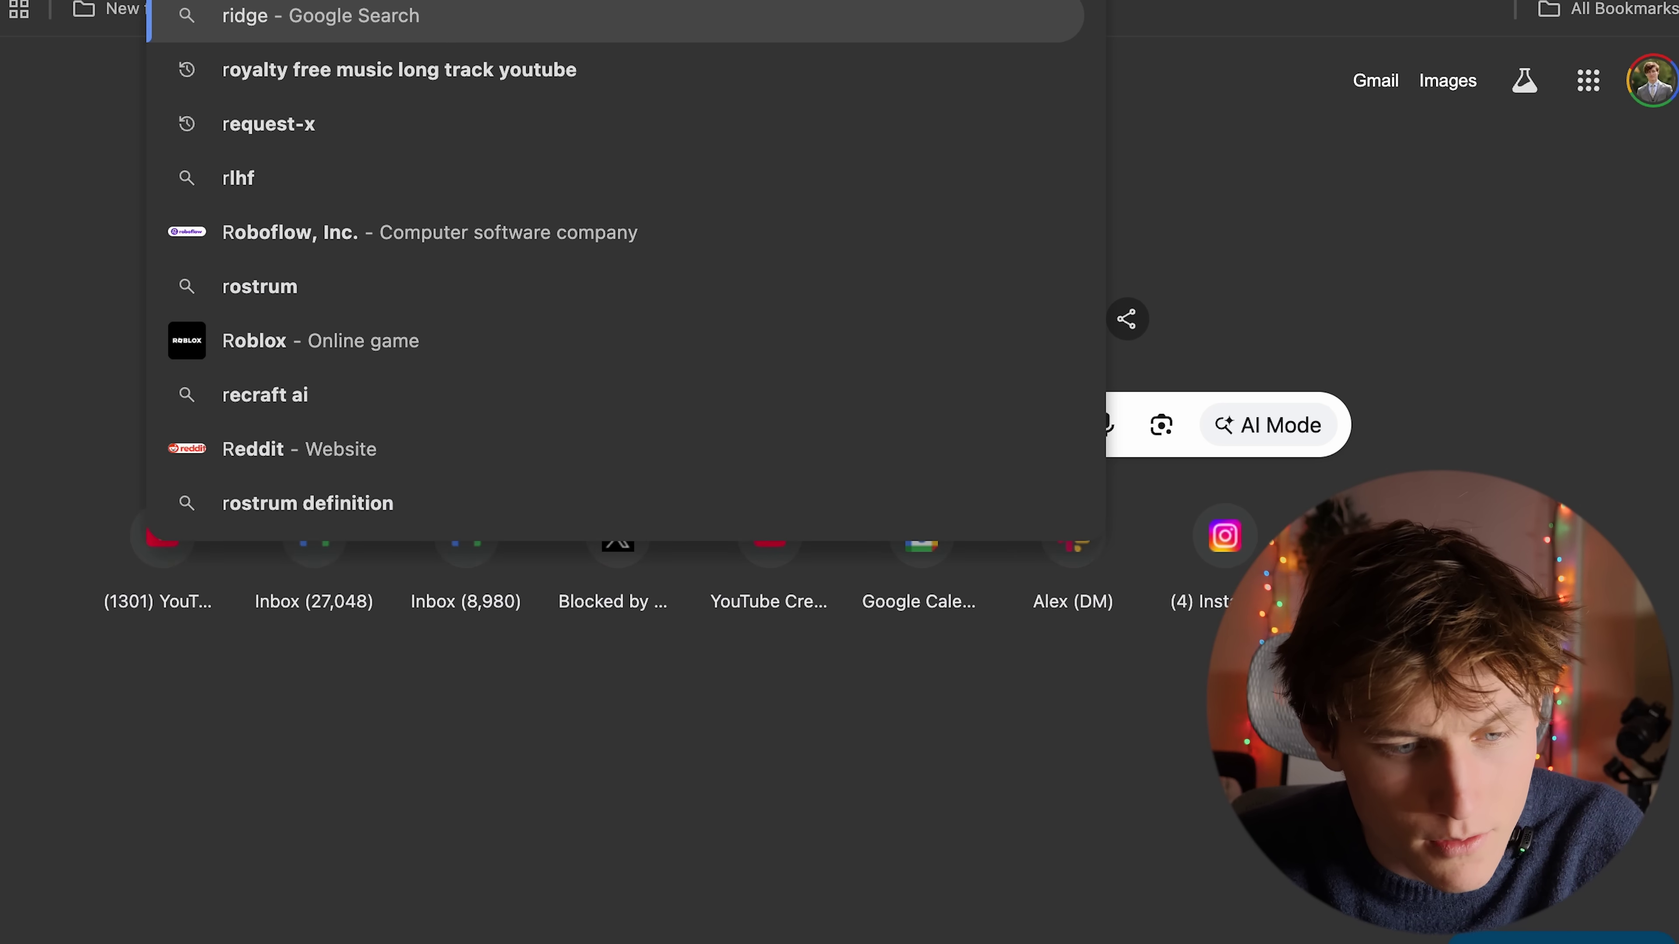
key(Escape)
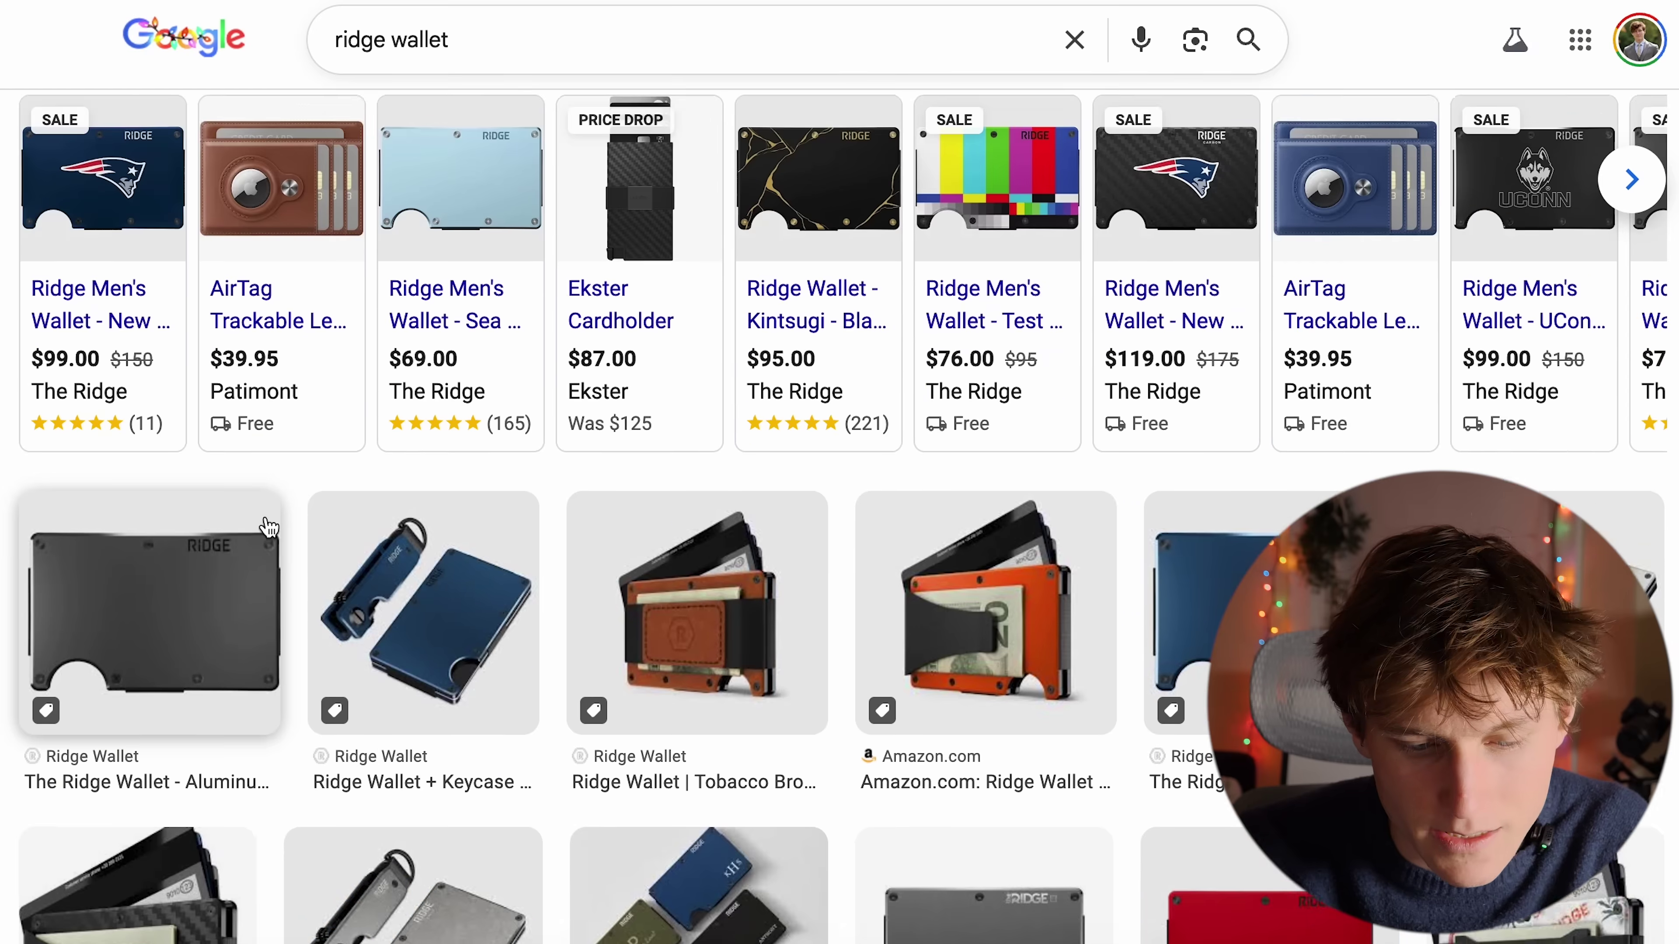
scroll(258, 522, down, 3)
click(158, 476)
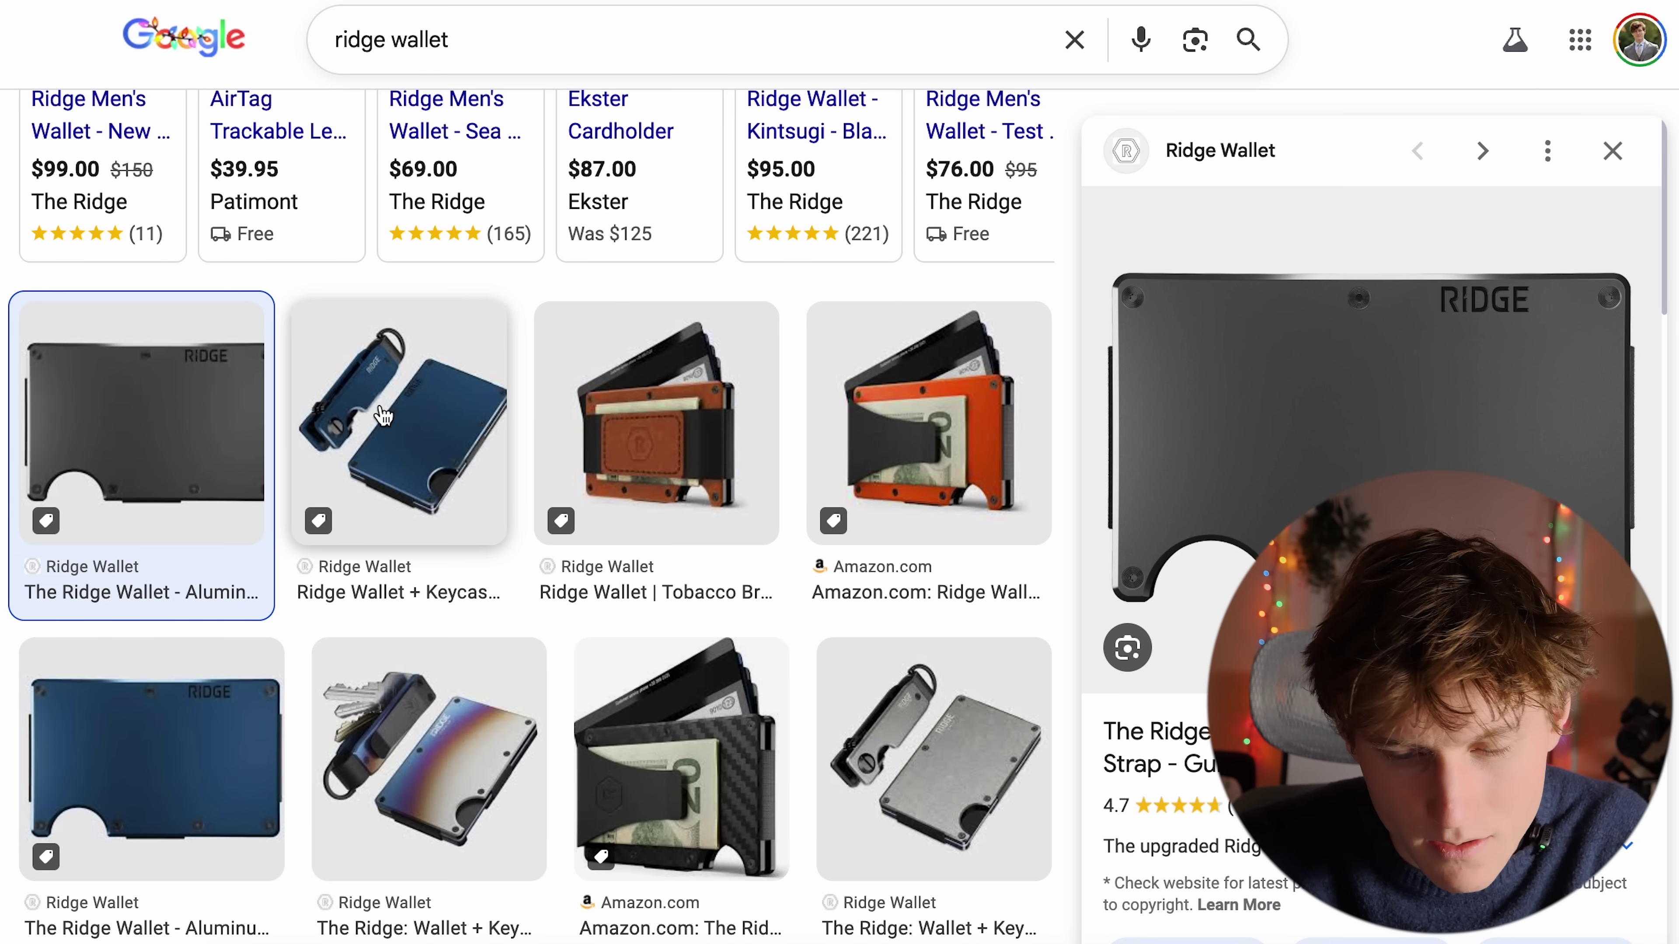
Save the full-size grey Ridge wallet picture and add it as a reference image in Vidu's Reference to Image.
right_click(1353, 481)
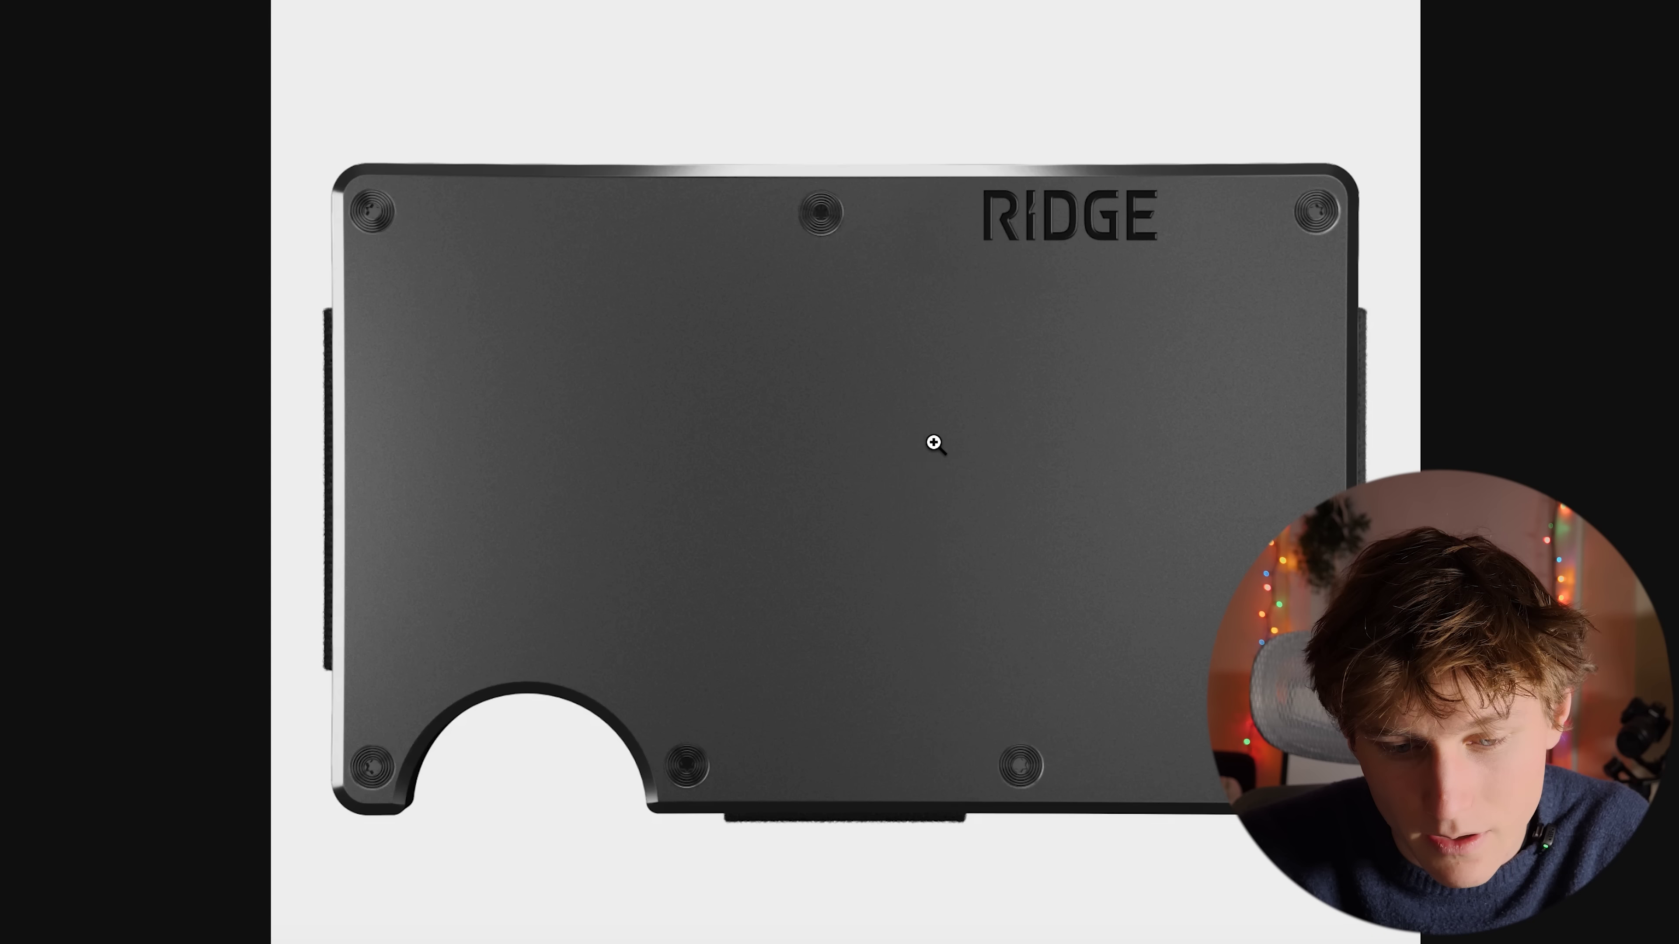
right_click(932, 457)
click(942, 474)
key(Return)
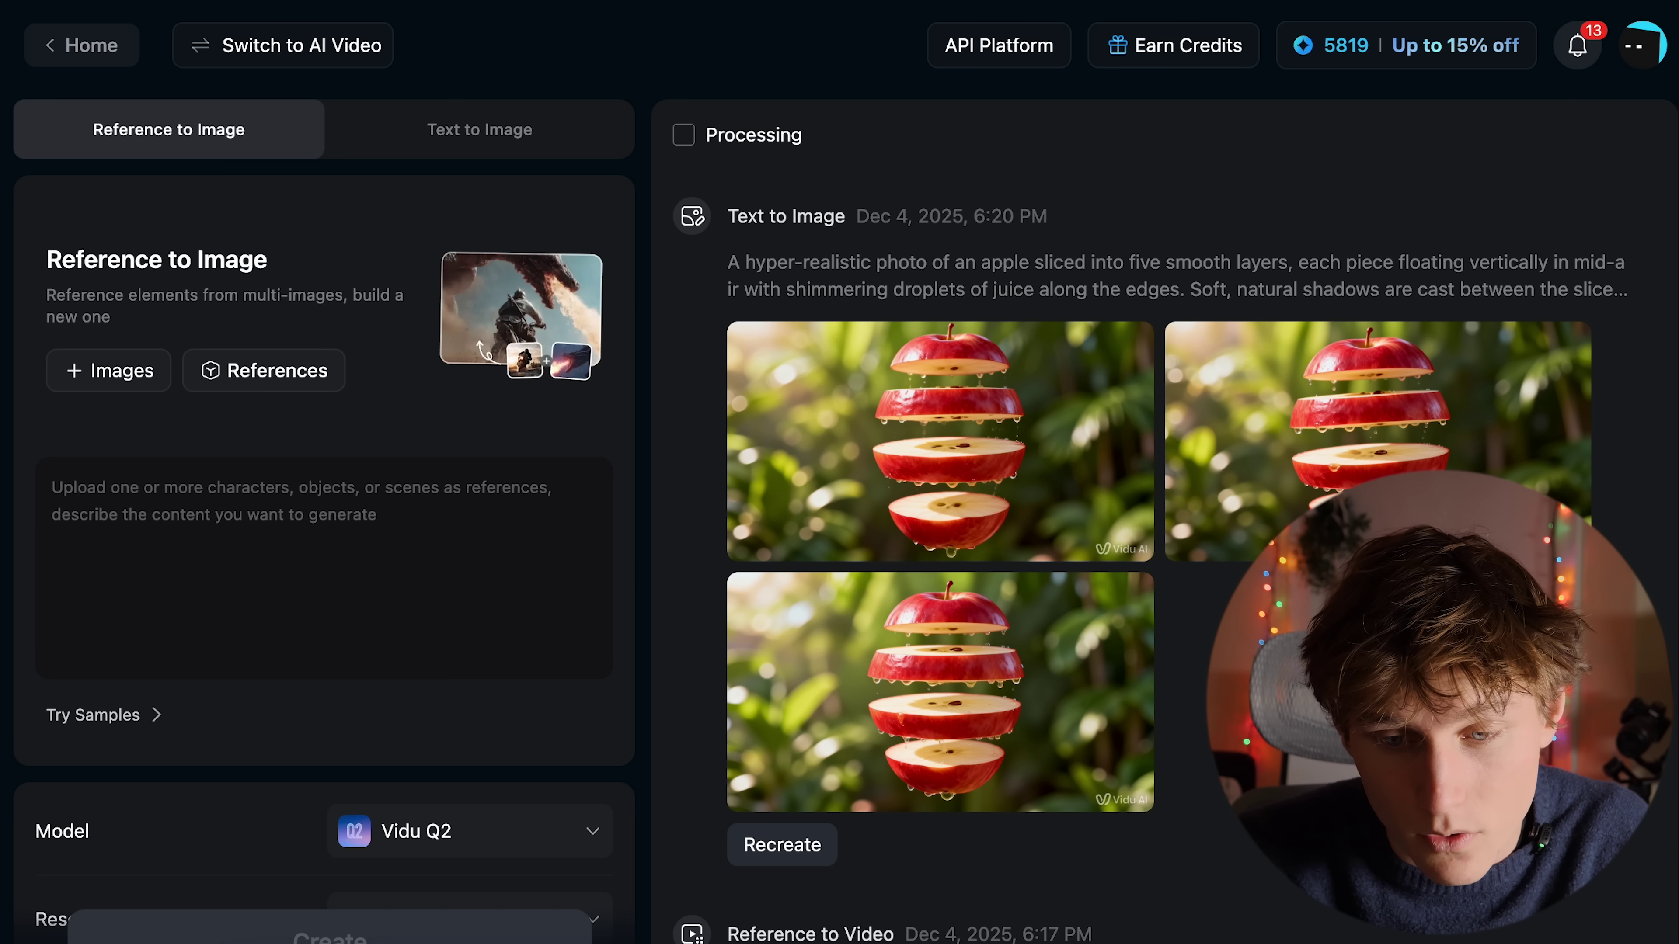
drag(1207, 78, 123, 374)
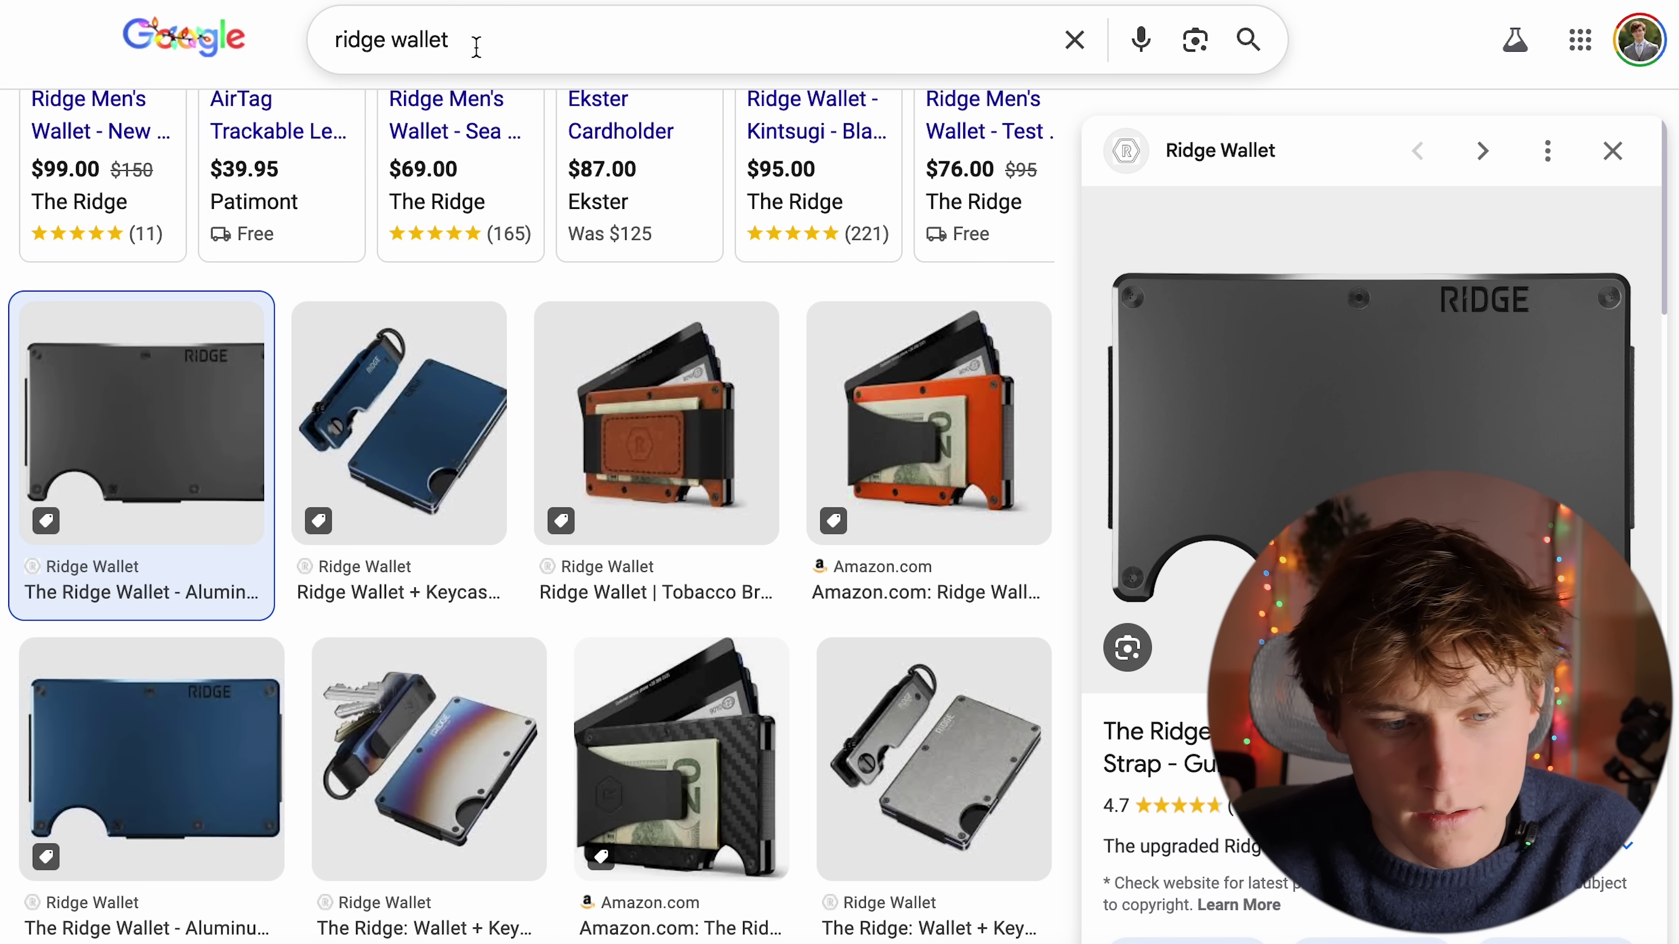
Search Google Images for "studio for product photography".
triple_click(483, 38)
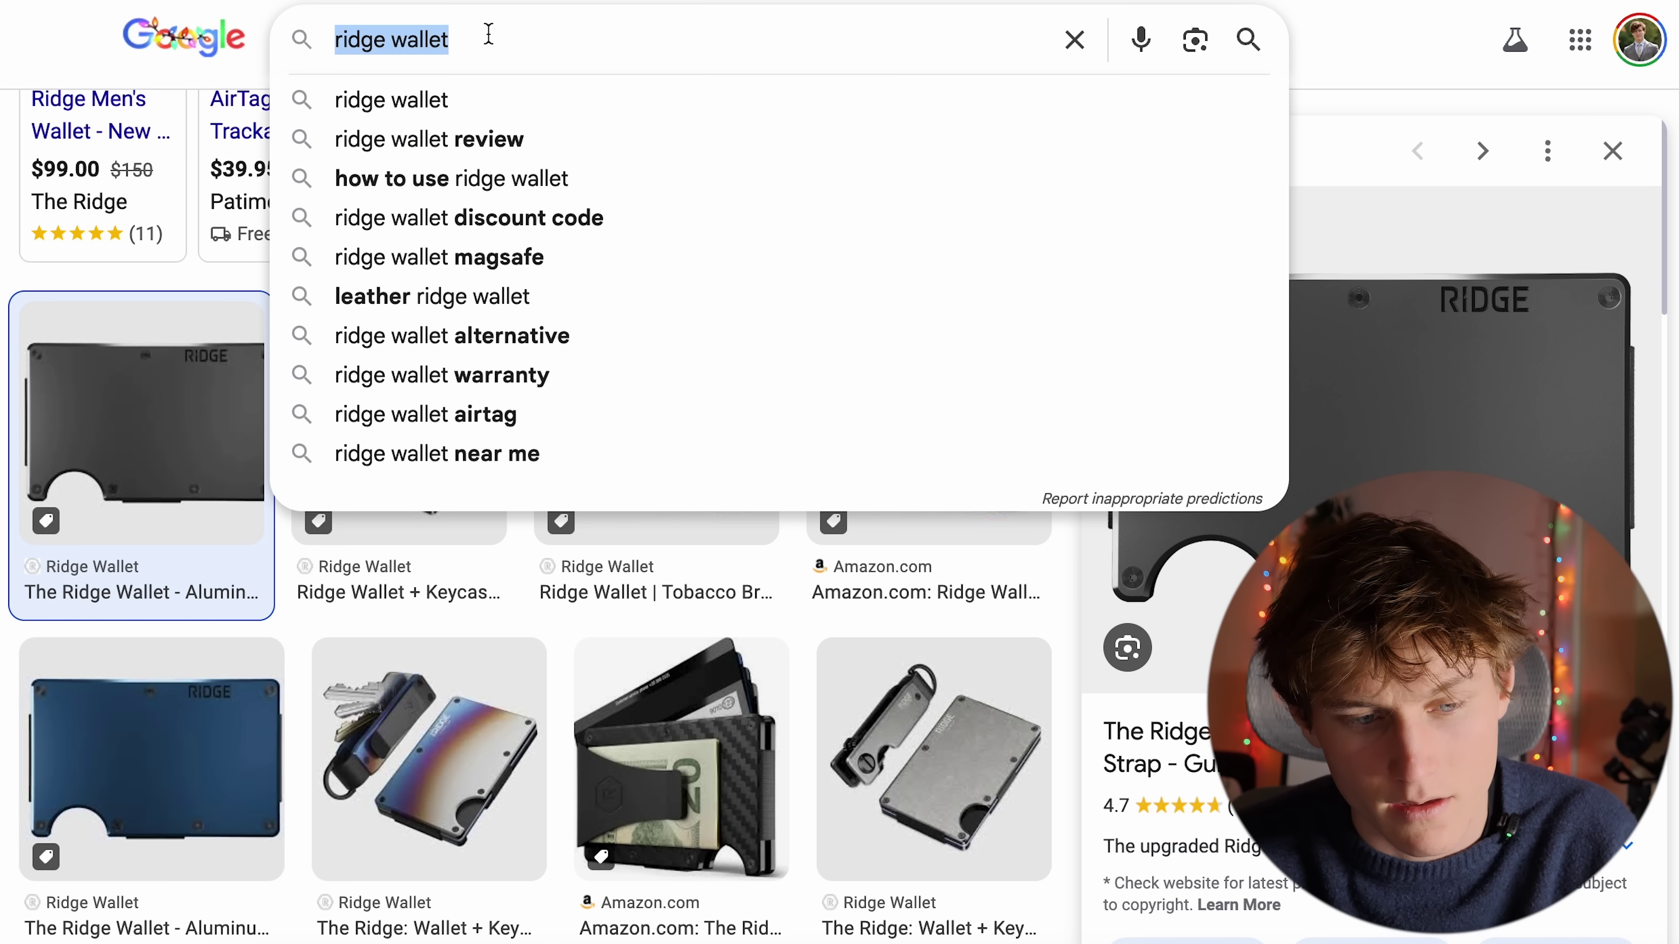
text(studui)
key(BackSpace)
text(o for p)
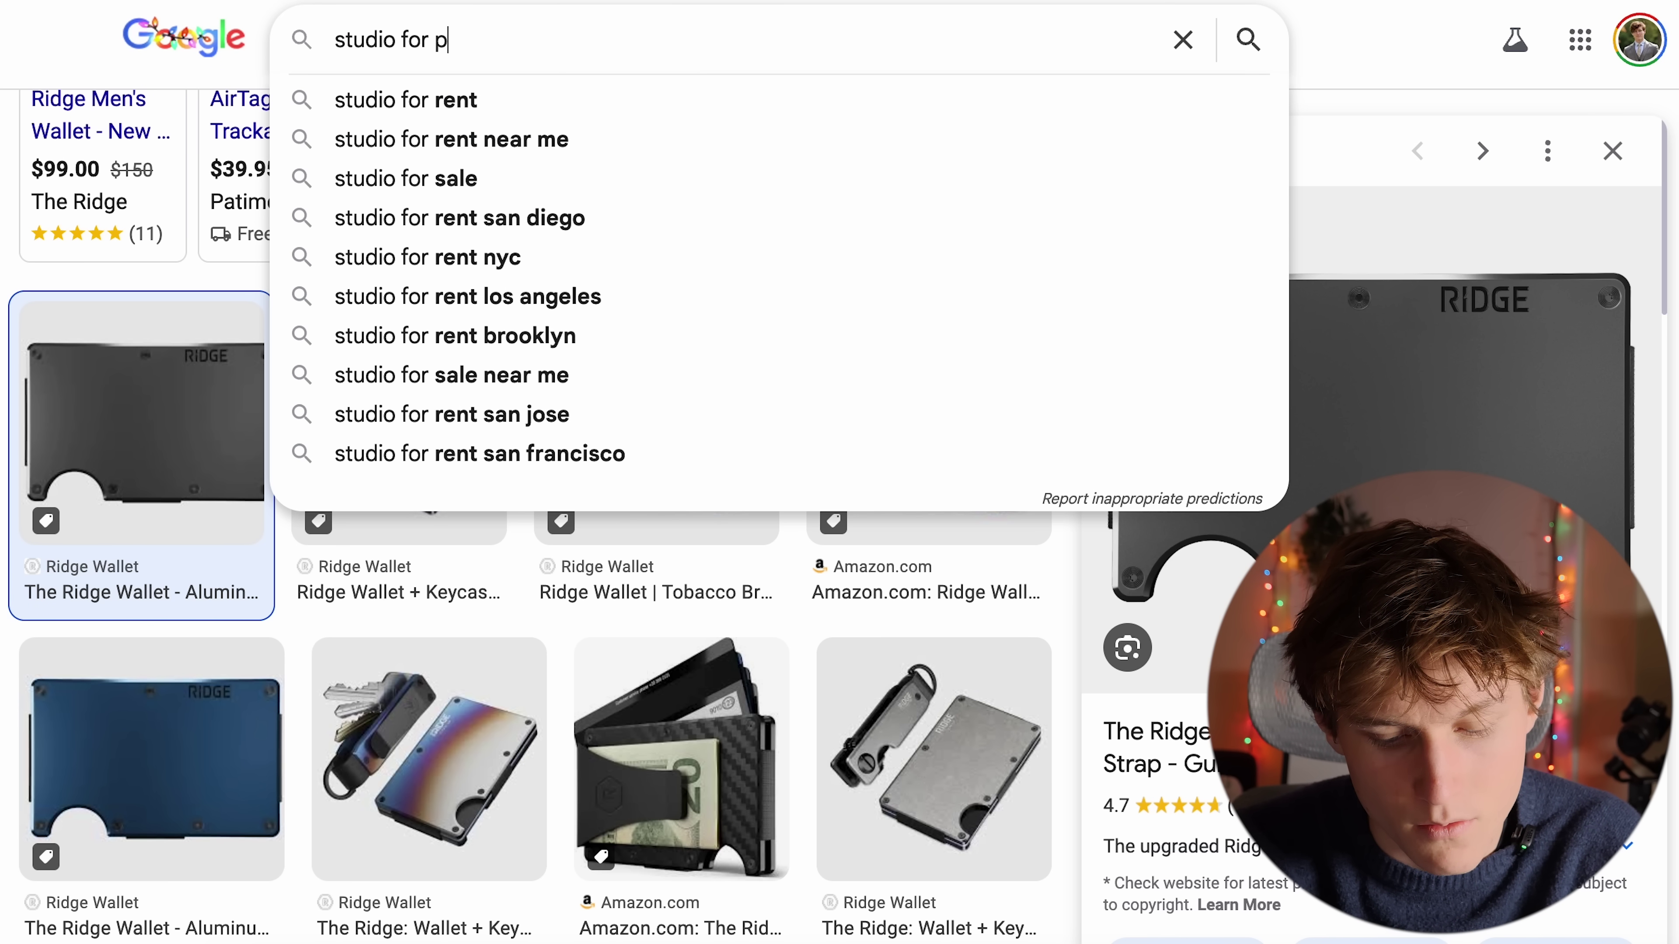
text(roduct photography)
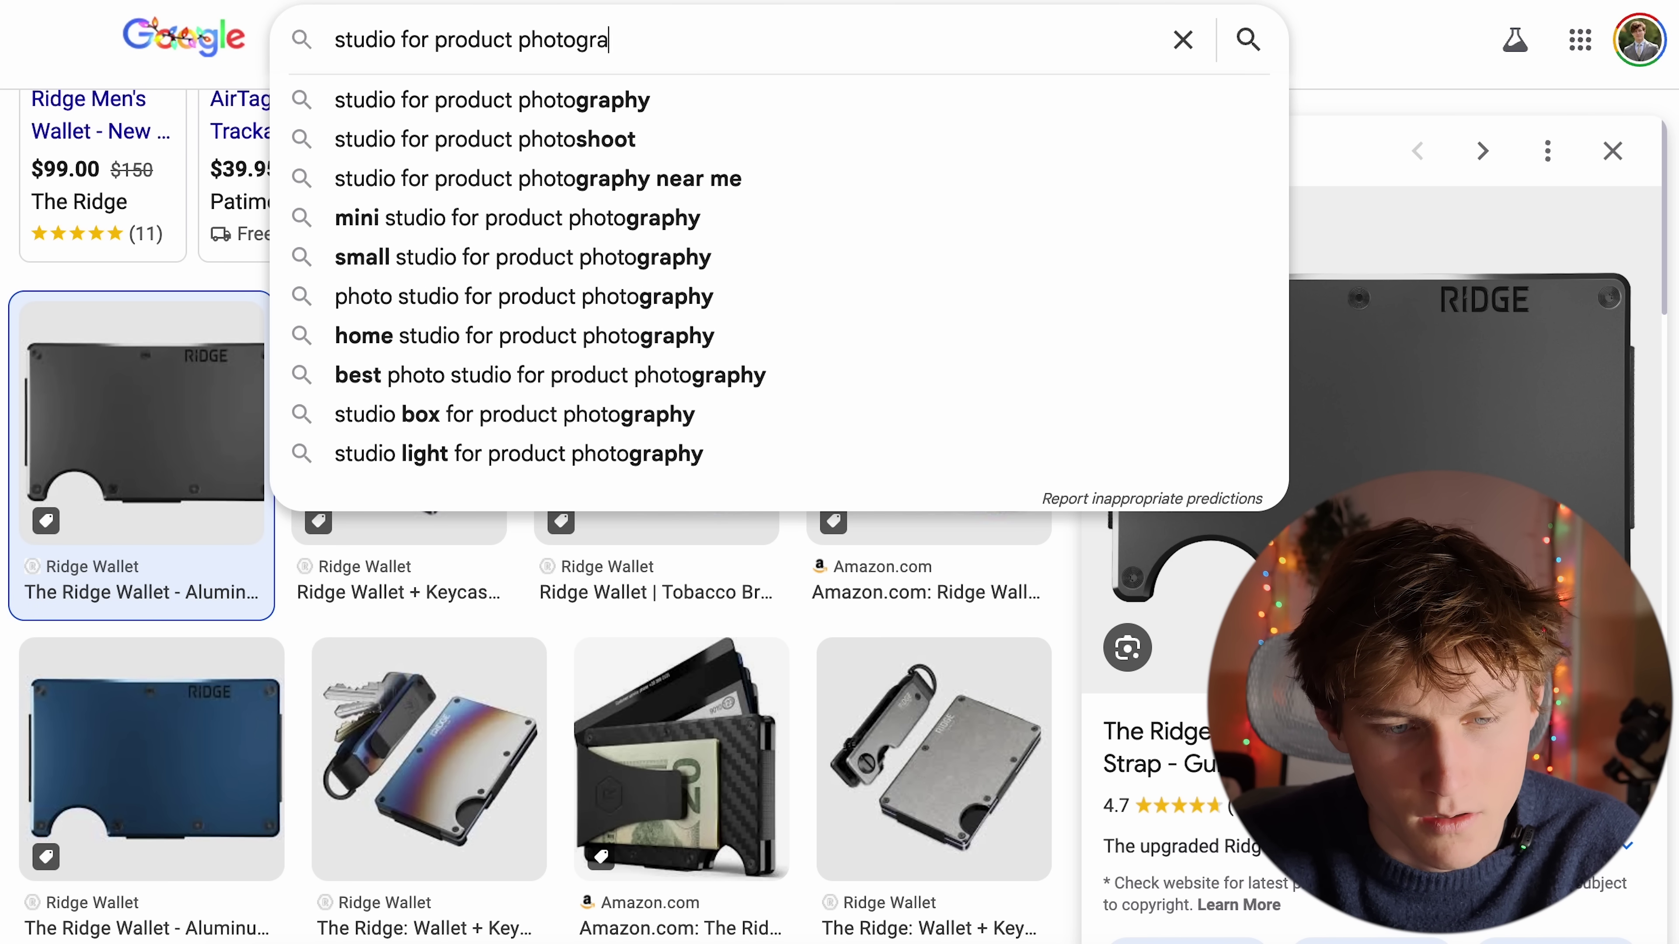
key(Return)
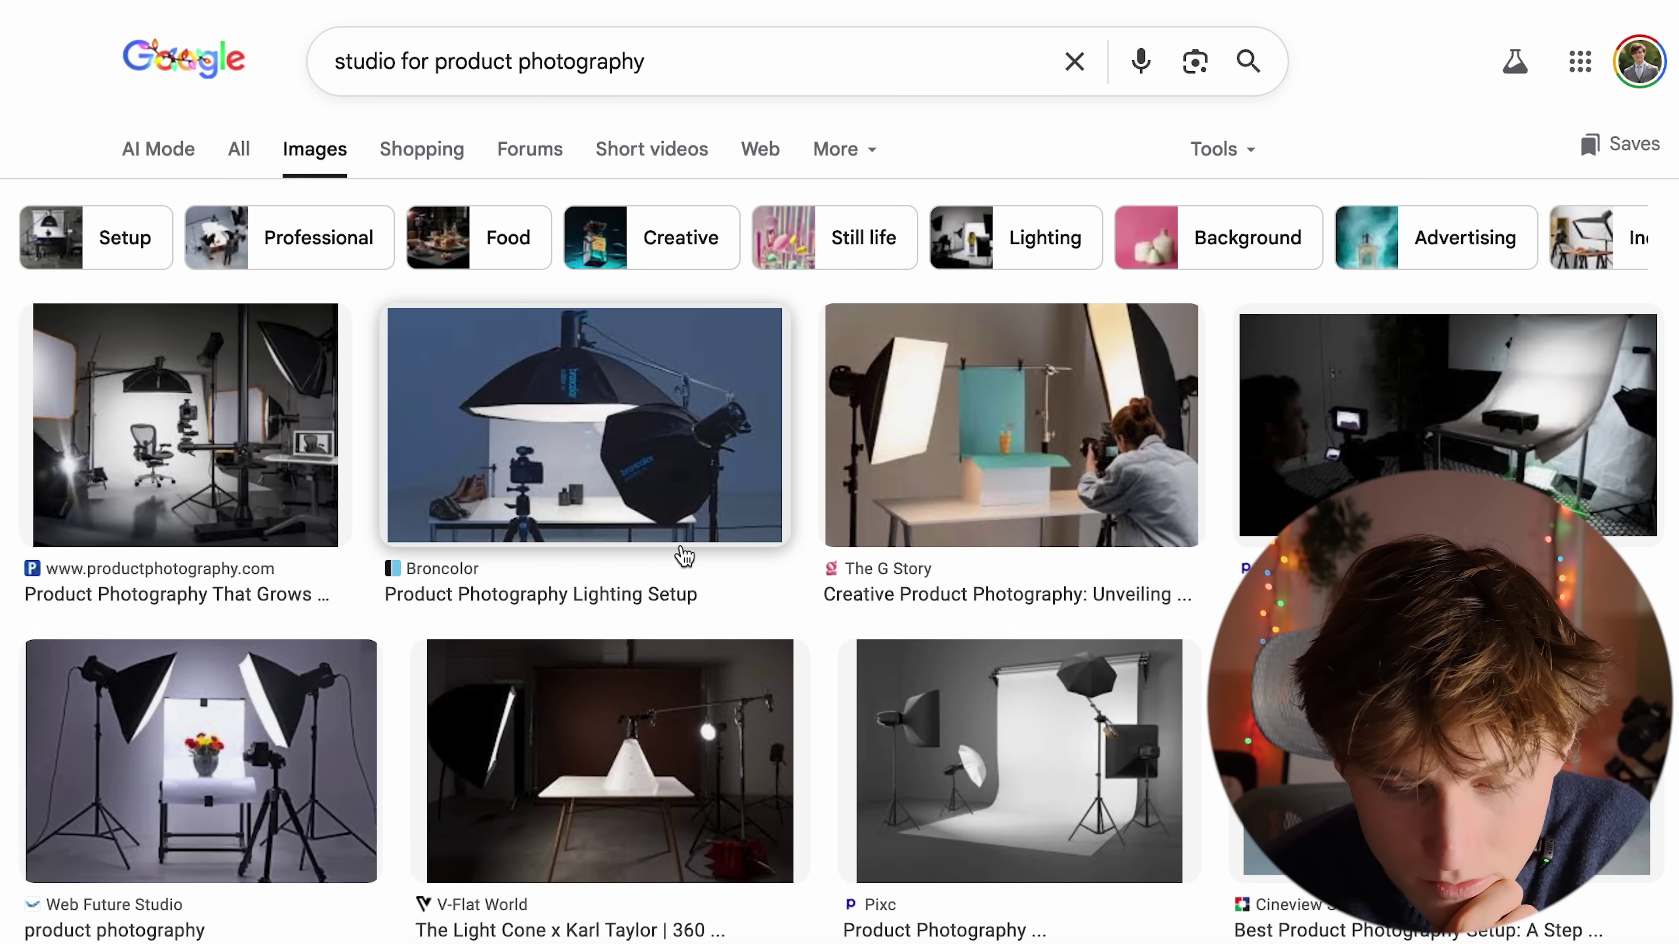
Save the full-size beige studio background image with soft leaf shadows.
right_click(939, 449)
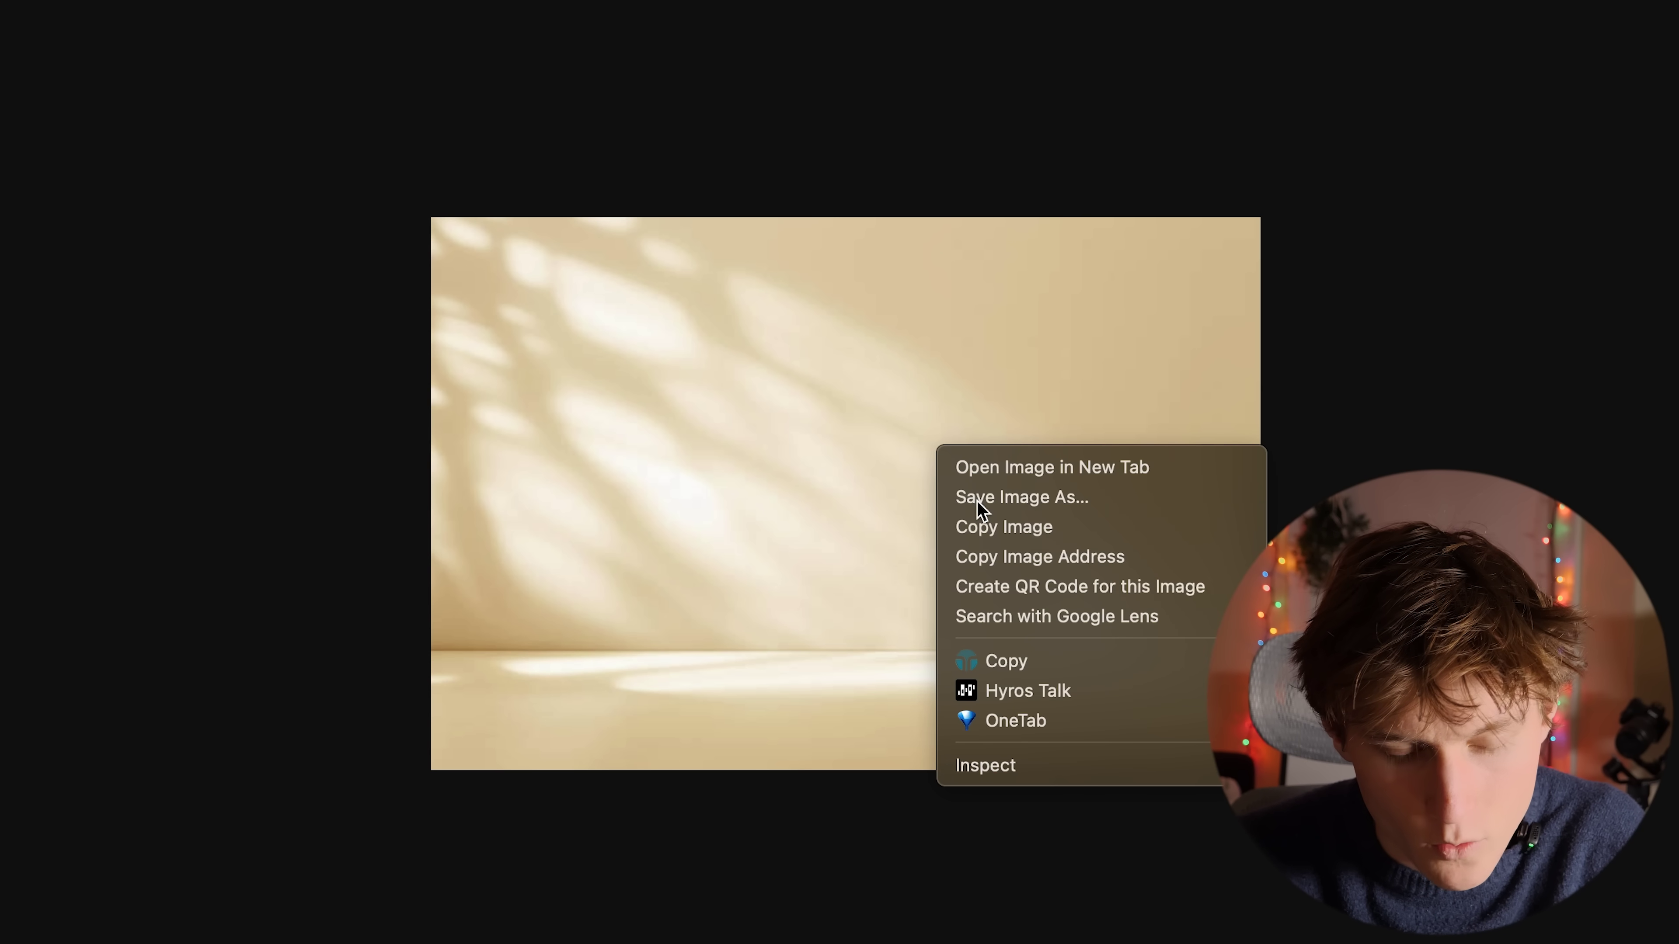
click(1021, 497)
key(Return)
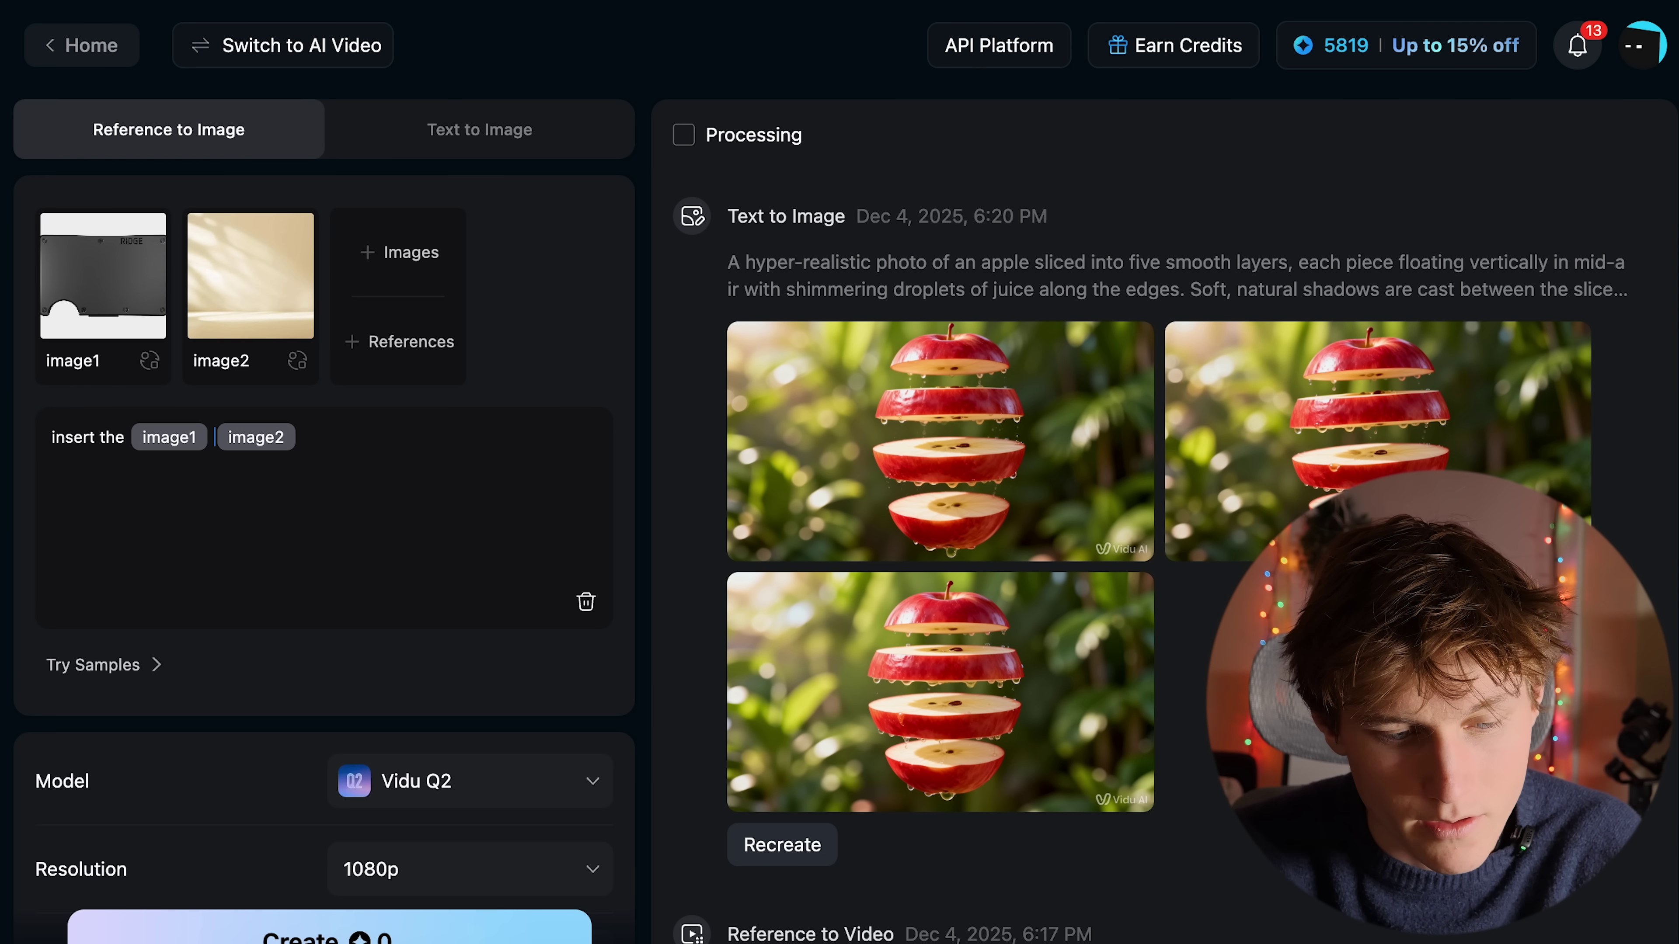
Complete the prompt as "insert the image1 product into the image2 background, keep it hyperrealistic and spin it around in image 2 like in video ad.".
text(product into the image2 background, keep it h)
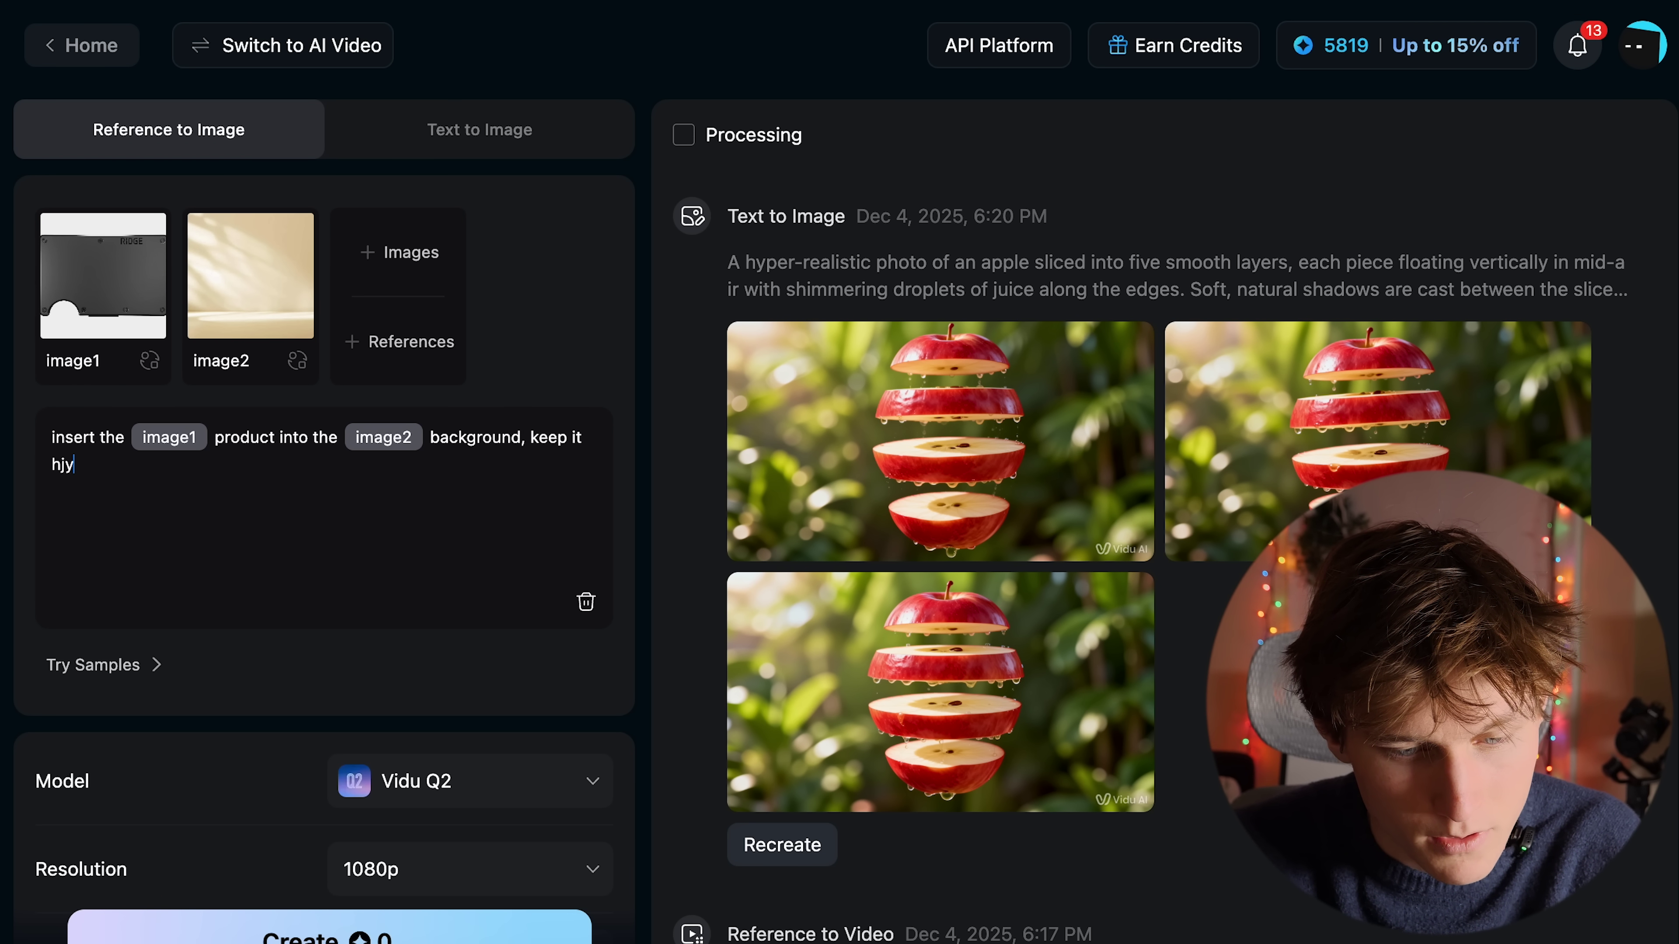
text(yperrealistic and spin it around in image 2 like in video ad.)
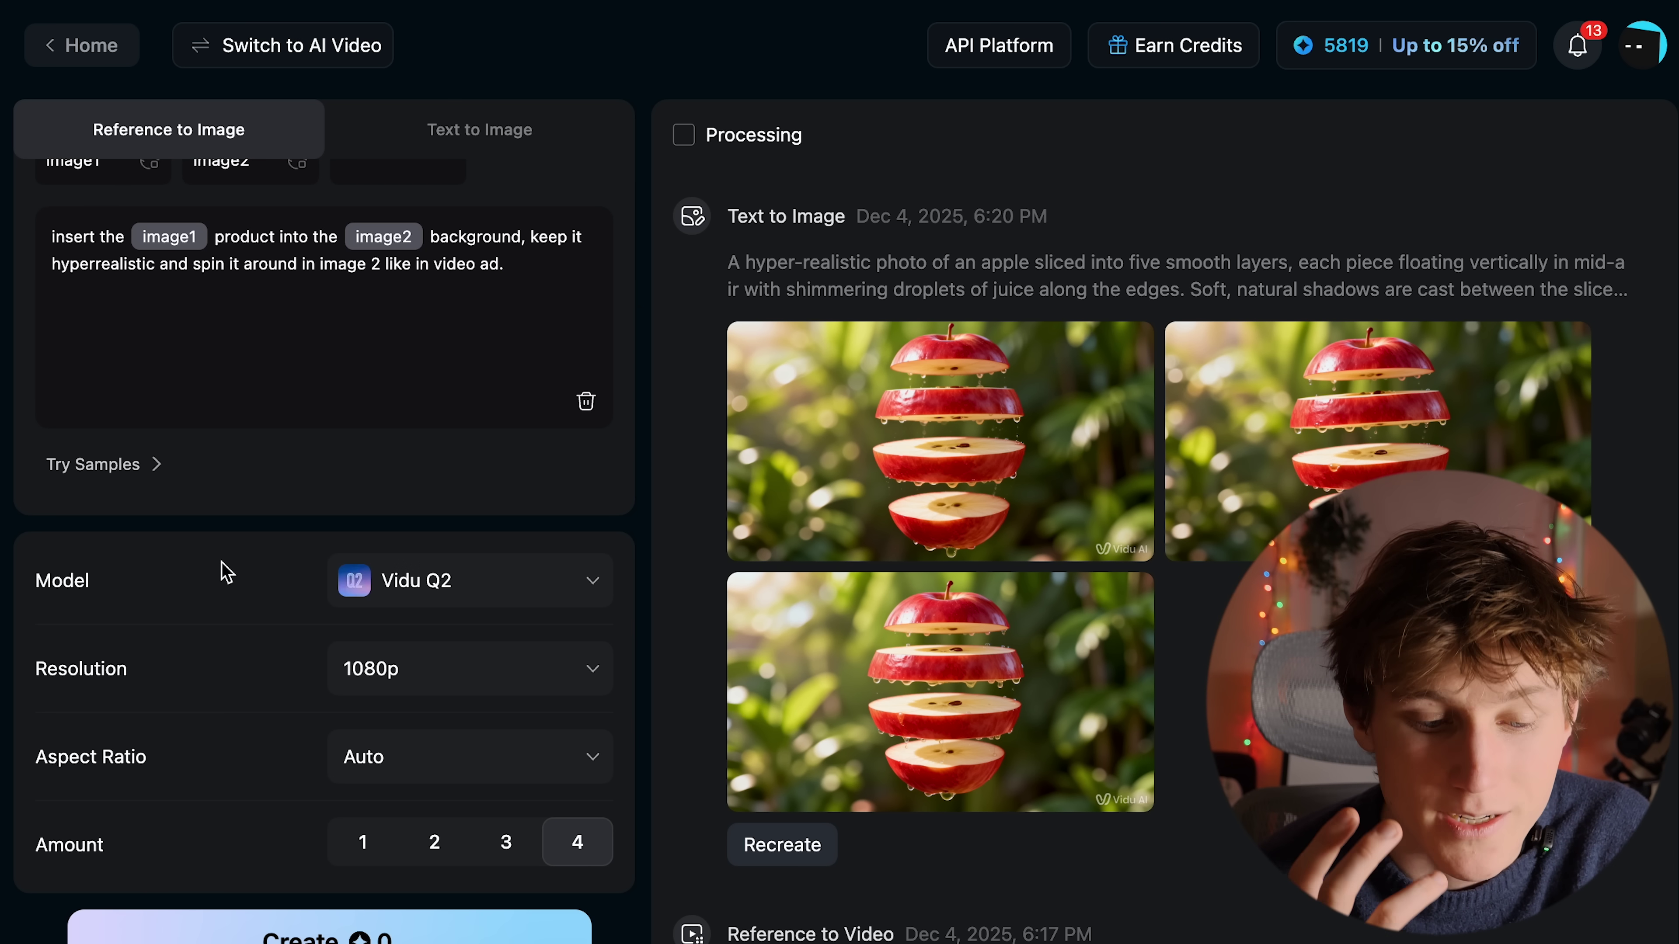
Set the resolution to 4K and generate the wallet images from the two references.
scroll(221, 602, down, 1)
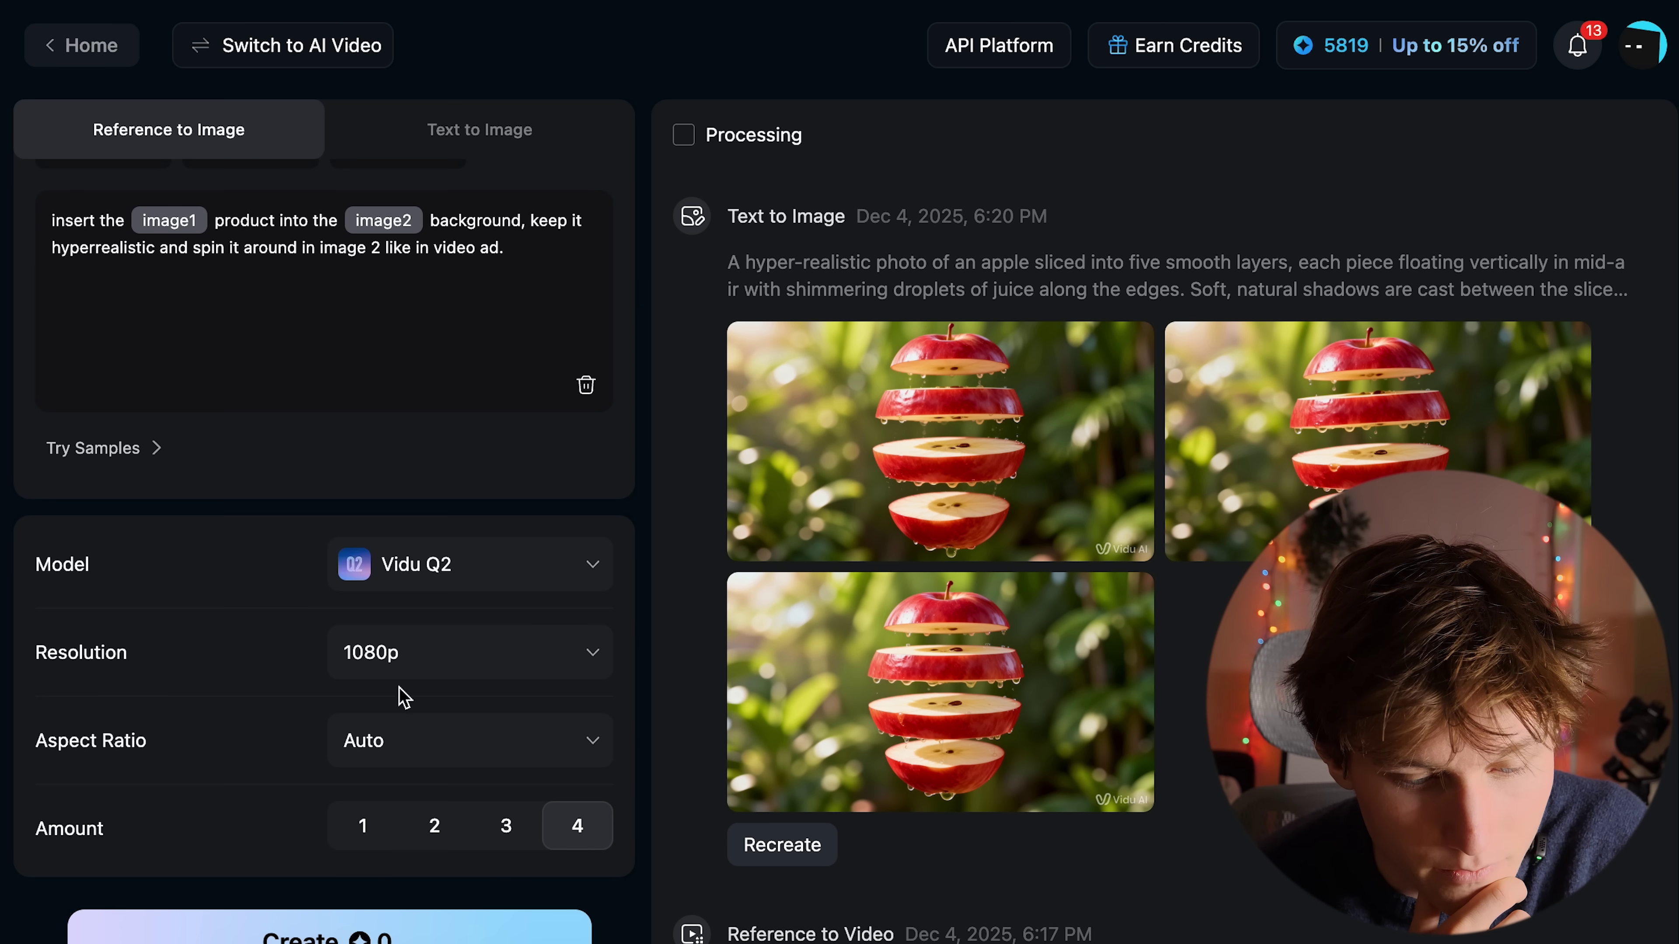
click(403, 668)
click(390, 850)
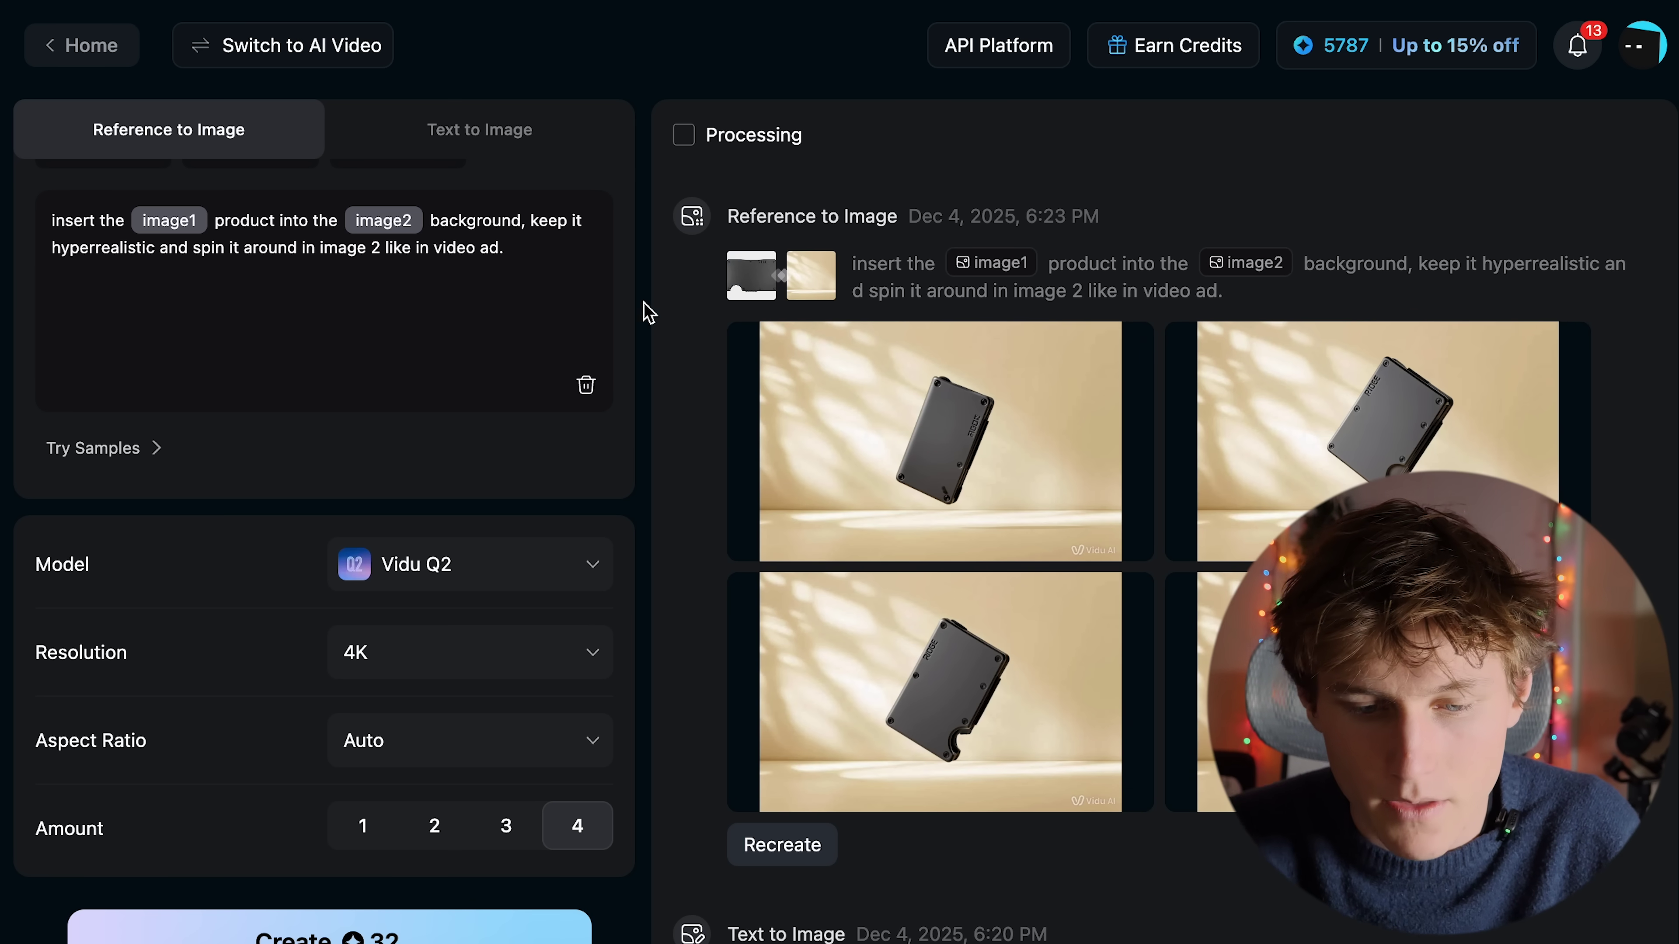
Open the first generated wallet image at full size and compare the variations of the floating wallet in the studio scene.
mouse_move(935, 411)
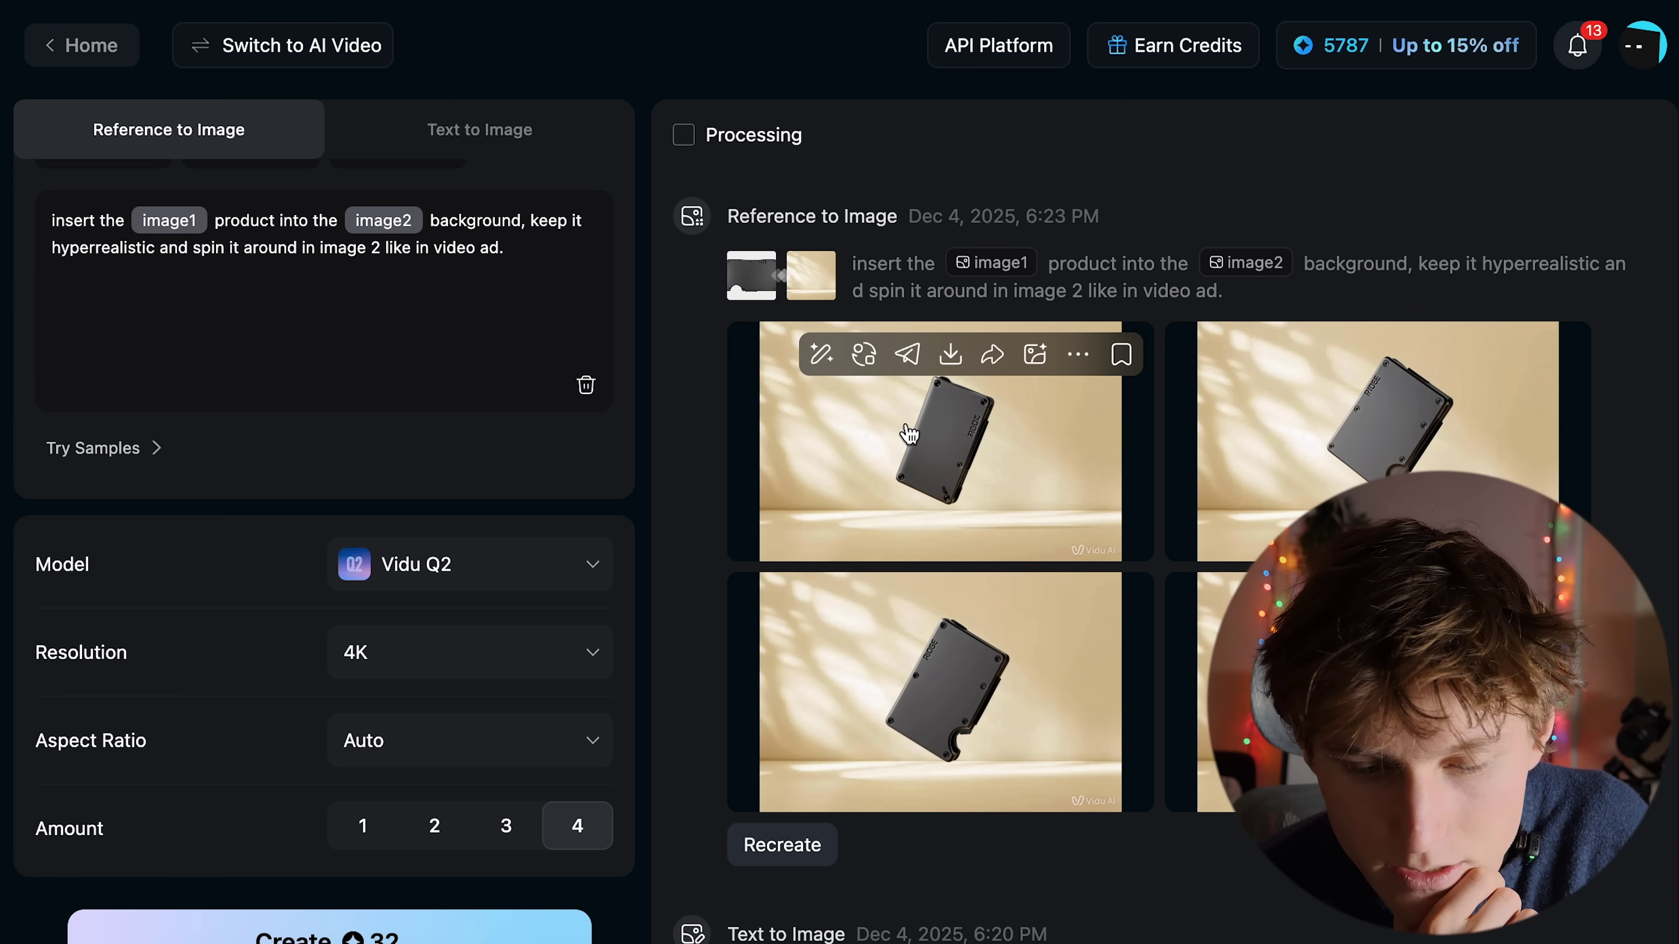
click(918, 433)
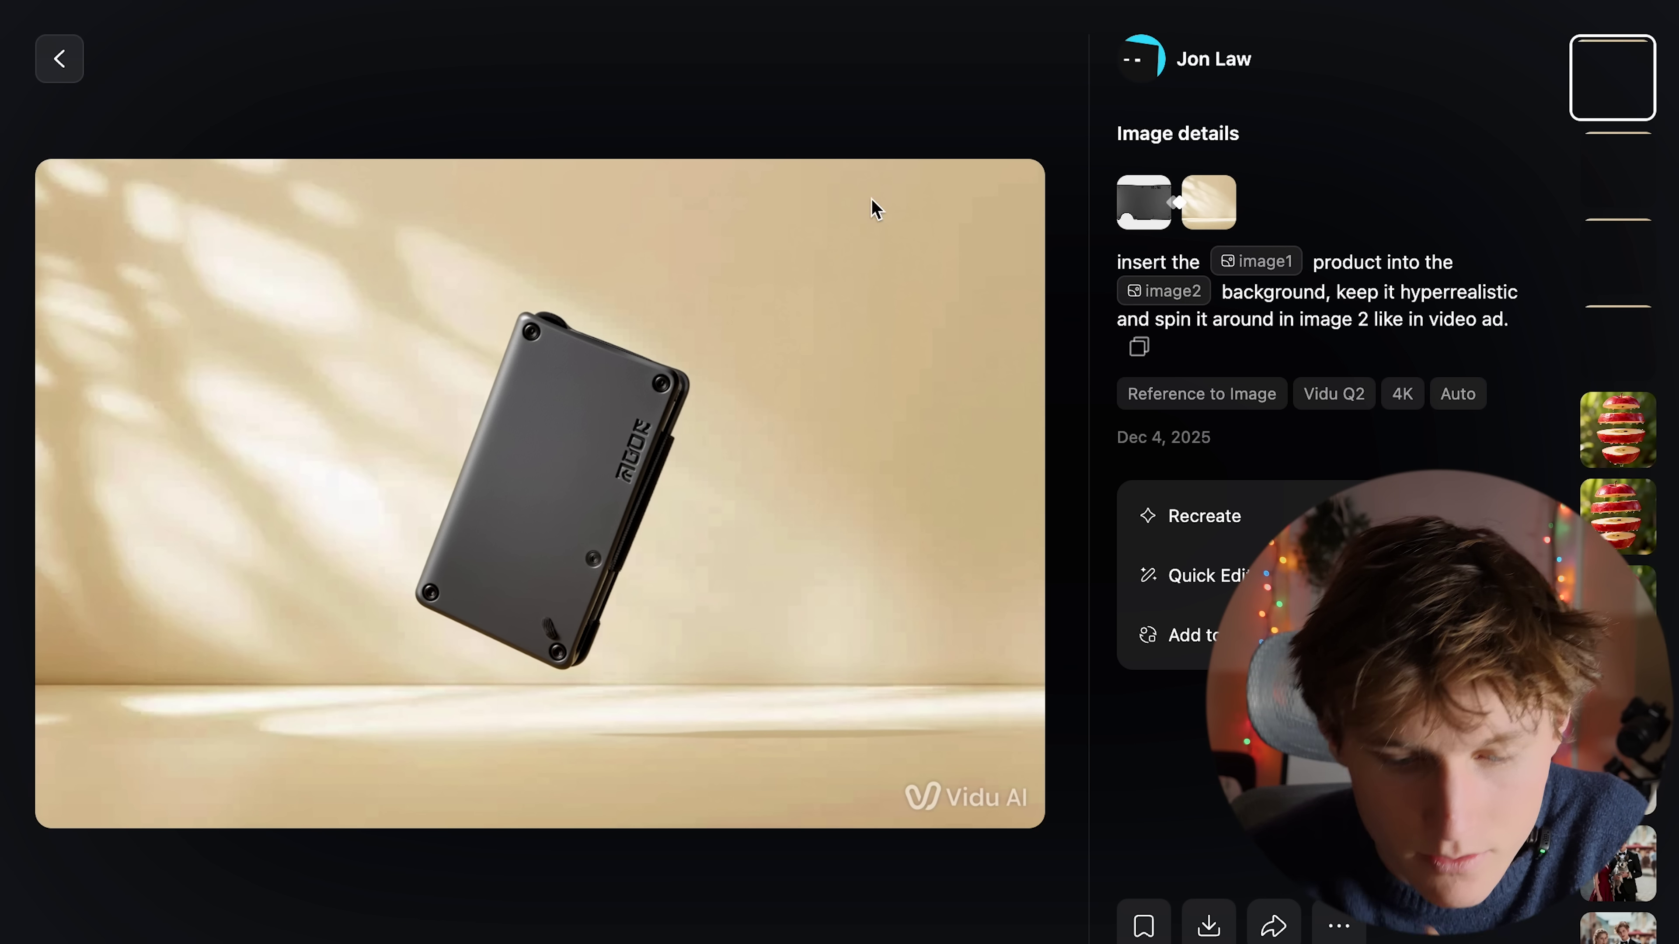
key(Down)
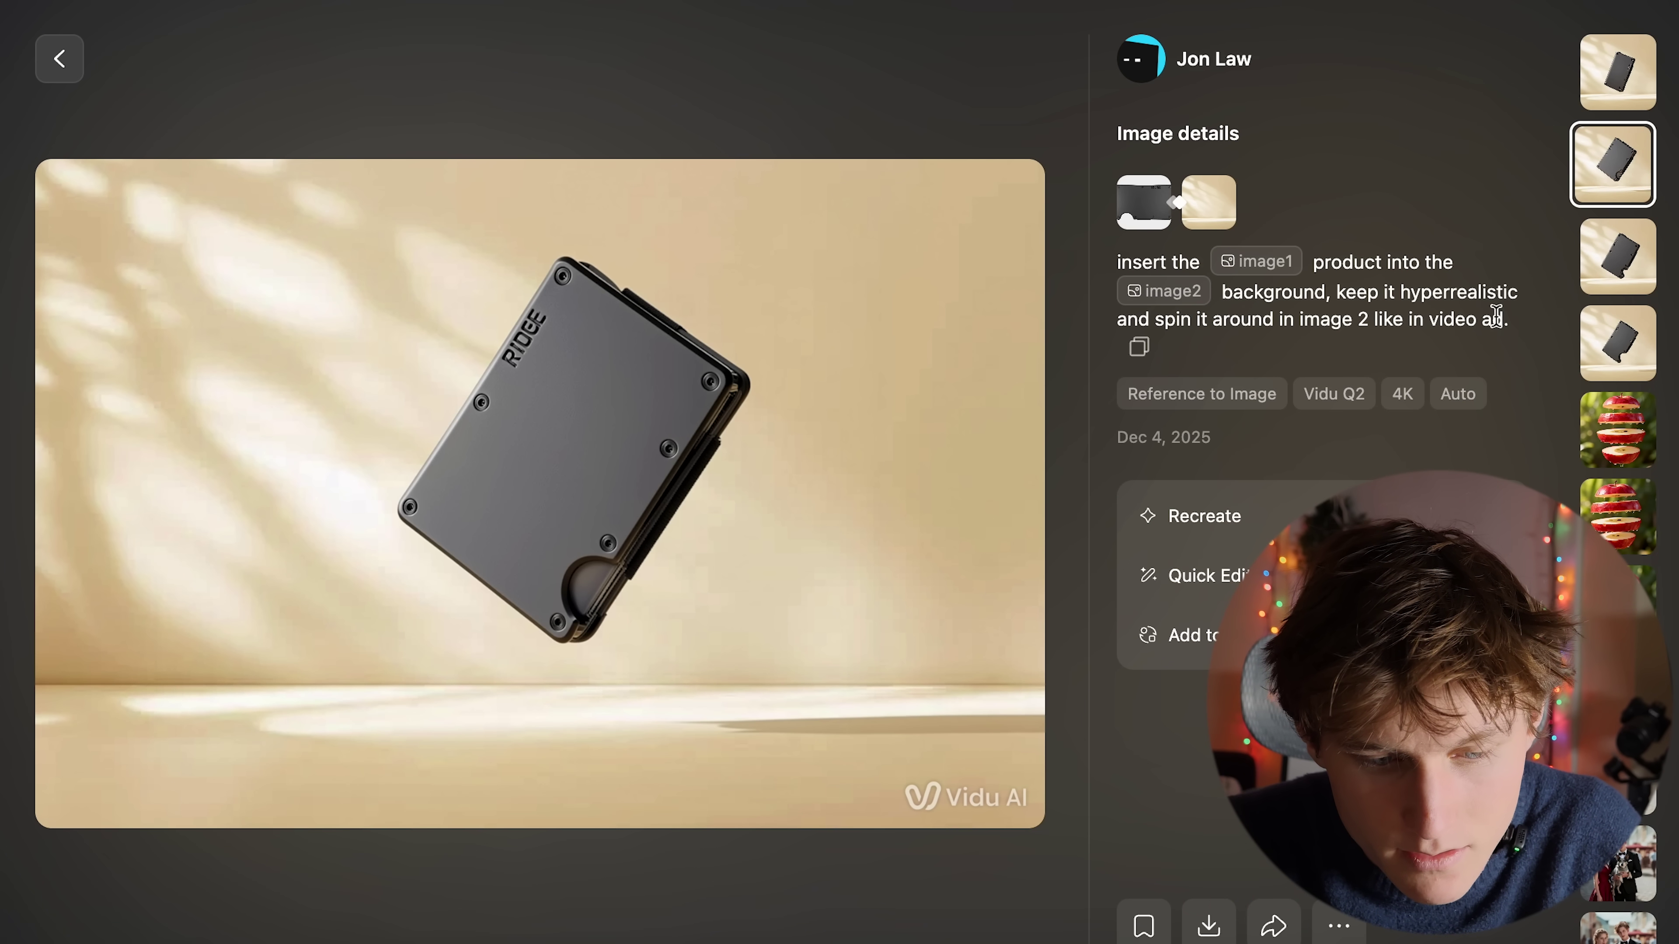
key(Down)
key(Down)
key(Up)
key(Up)
key(Up)
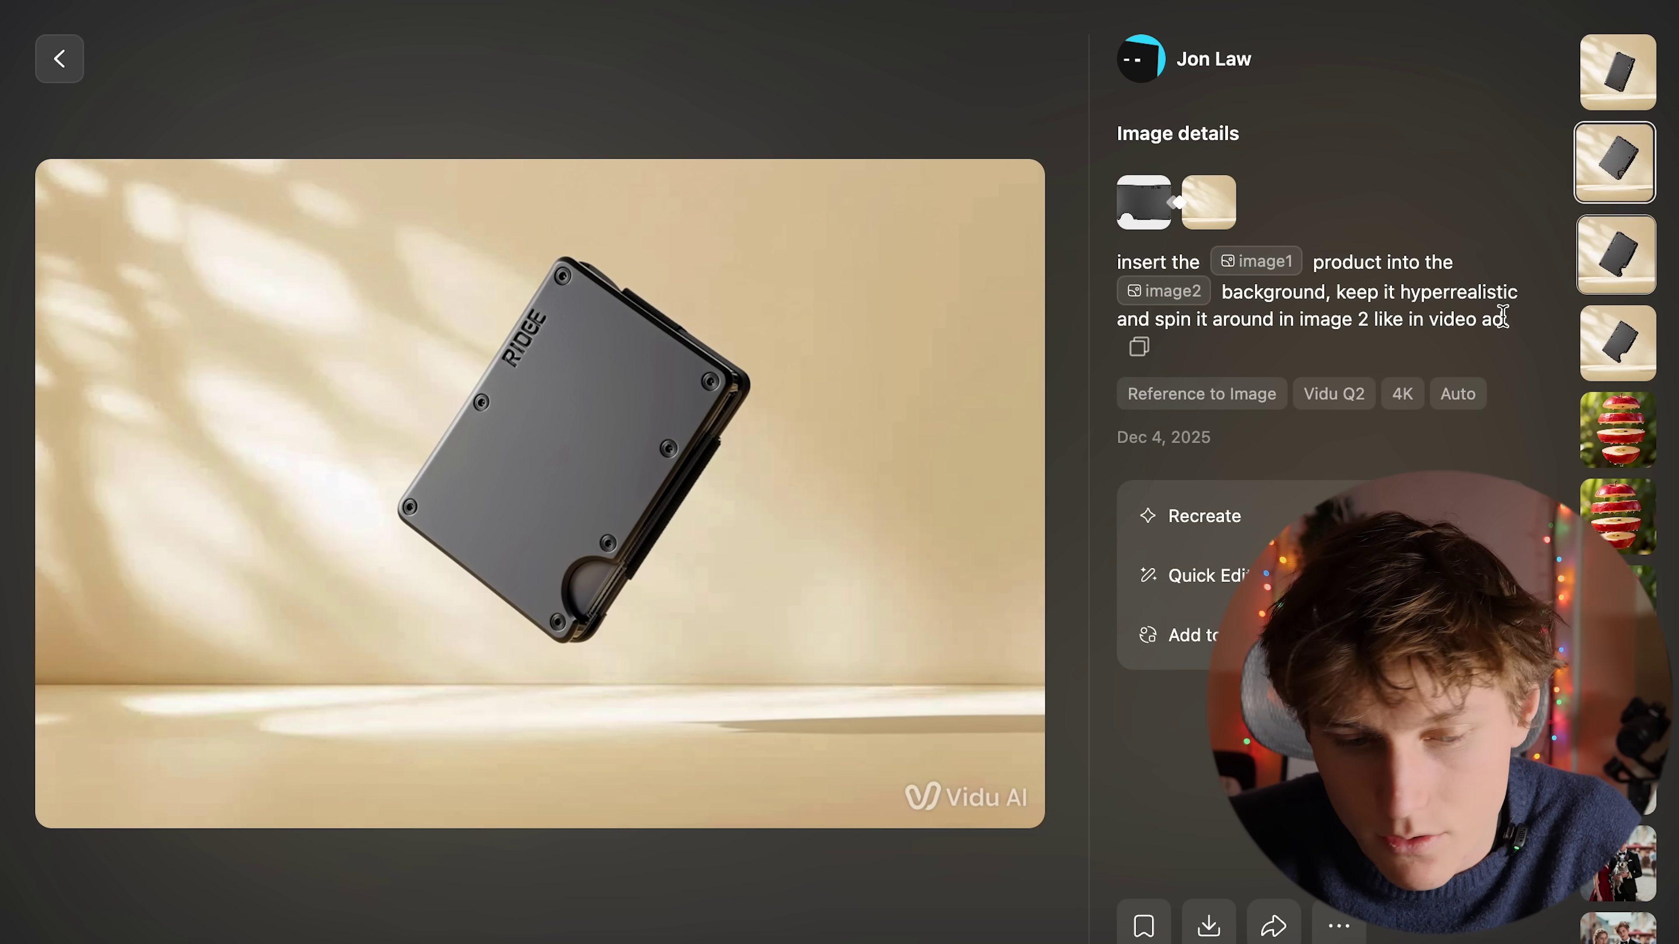
key(Down)
key(Up)
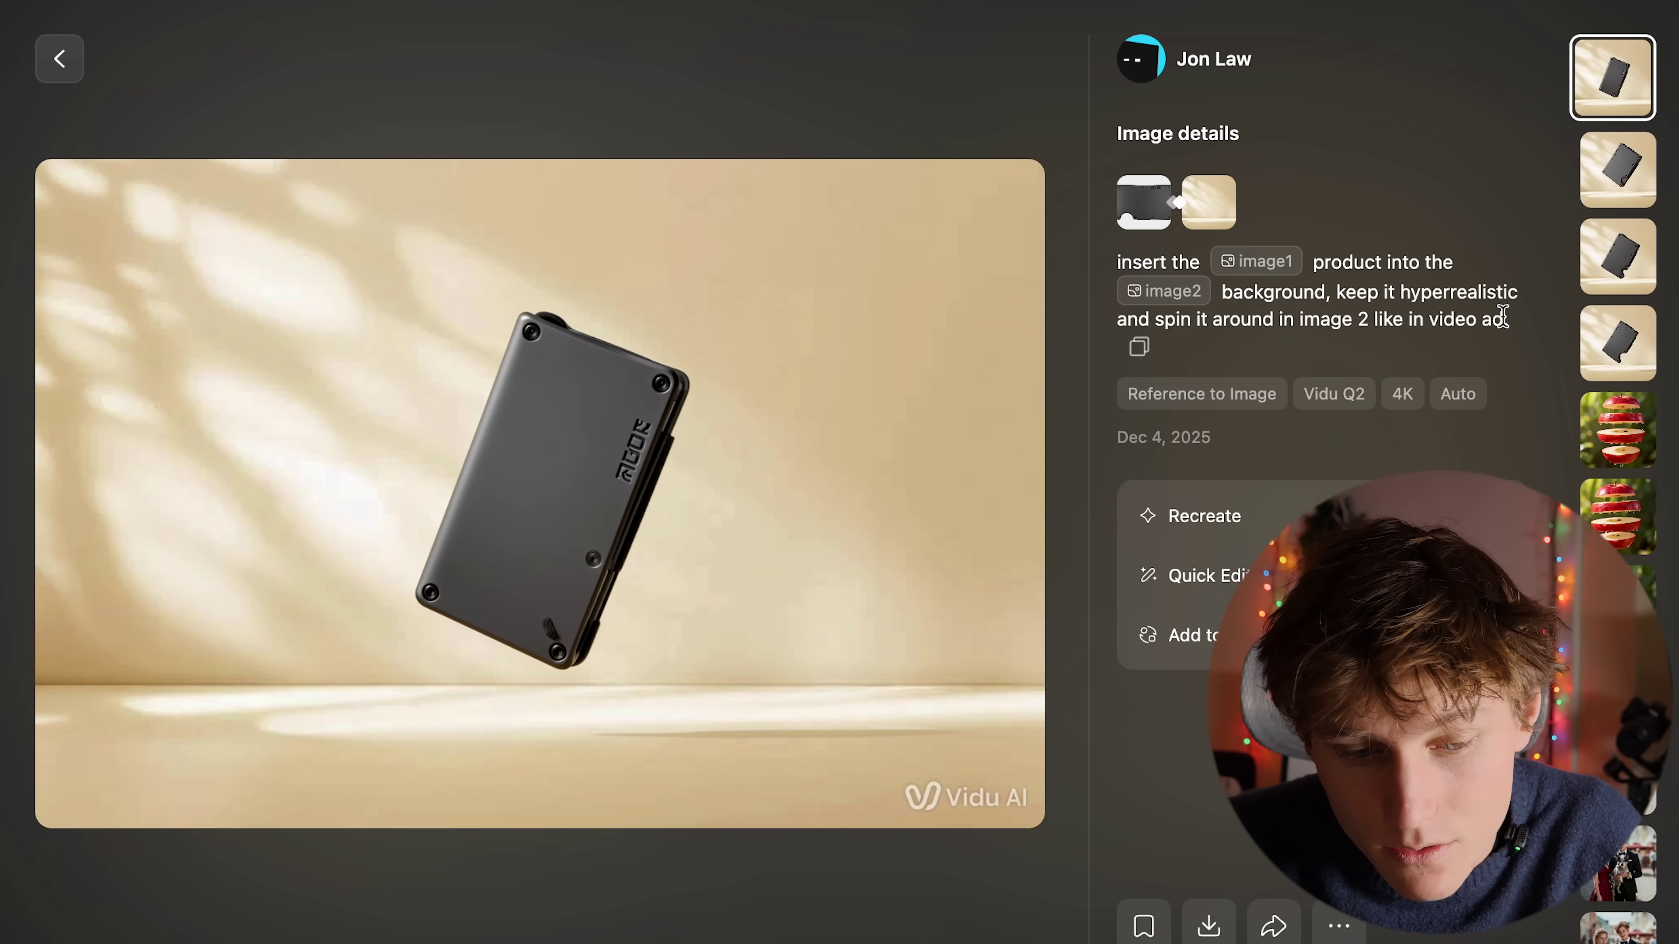
key(Down)
key(Down)
key(Down)
key(Down)
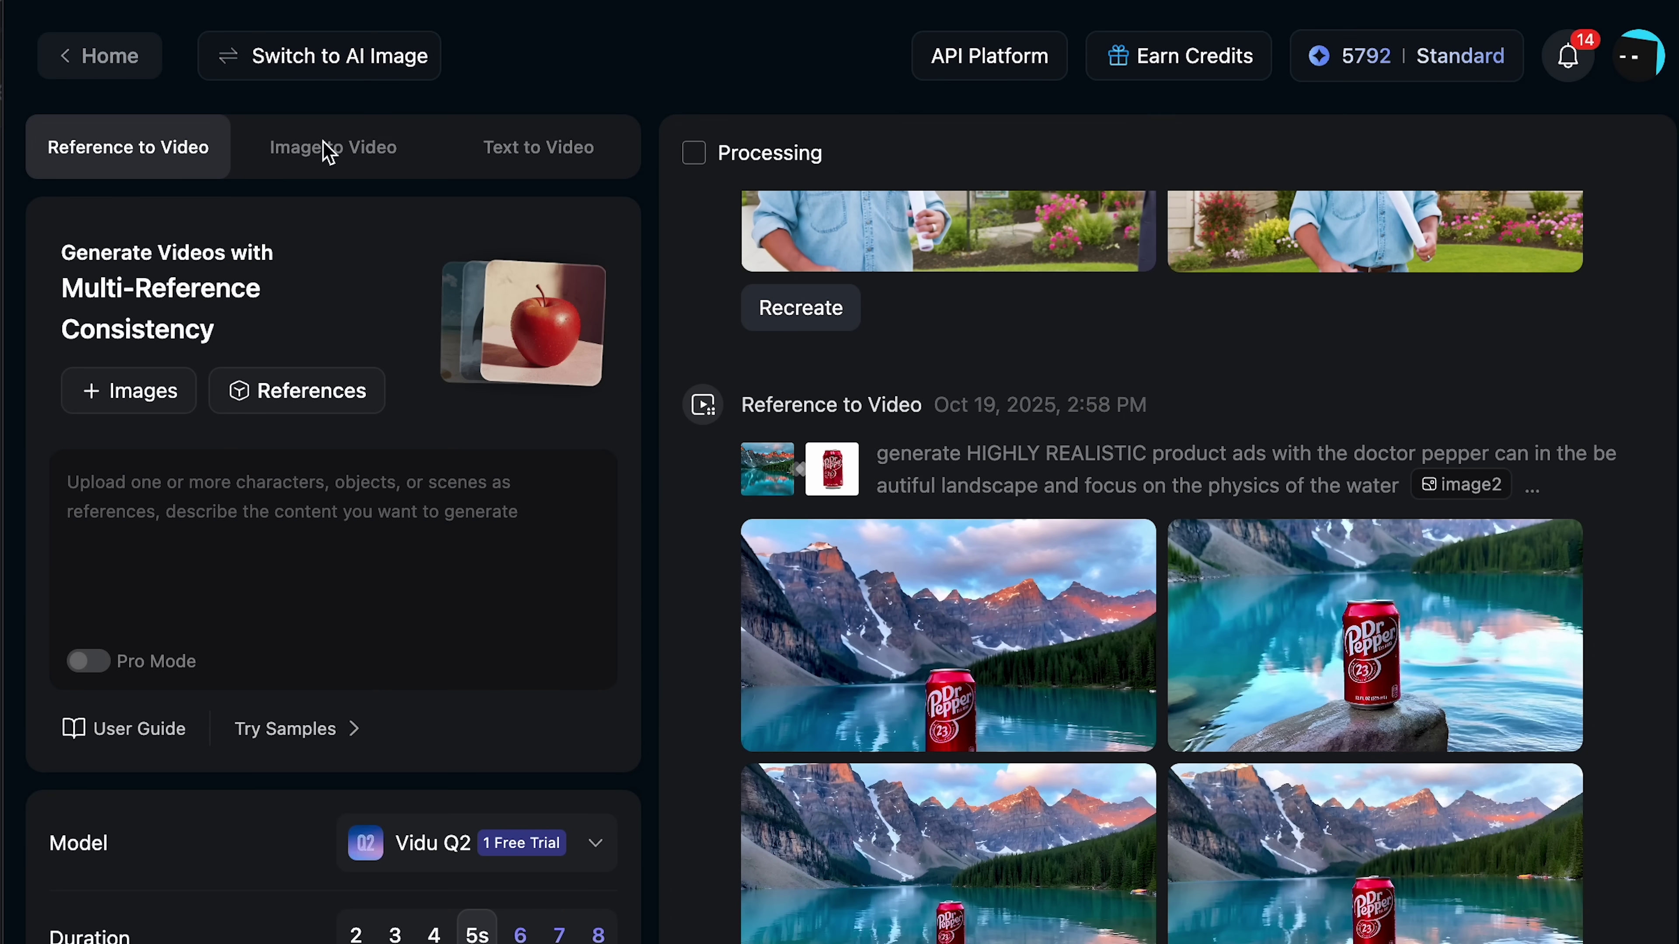
Show the Image to Video creation page and switch over to the AI Image tools.
click(326, 157)
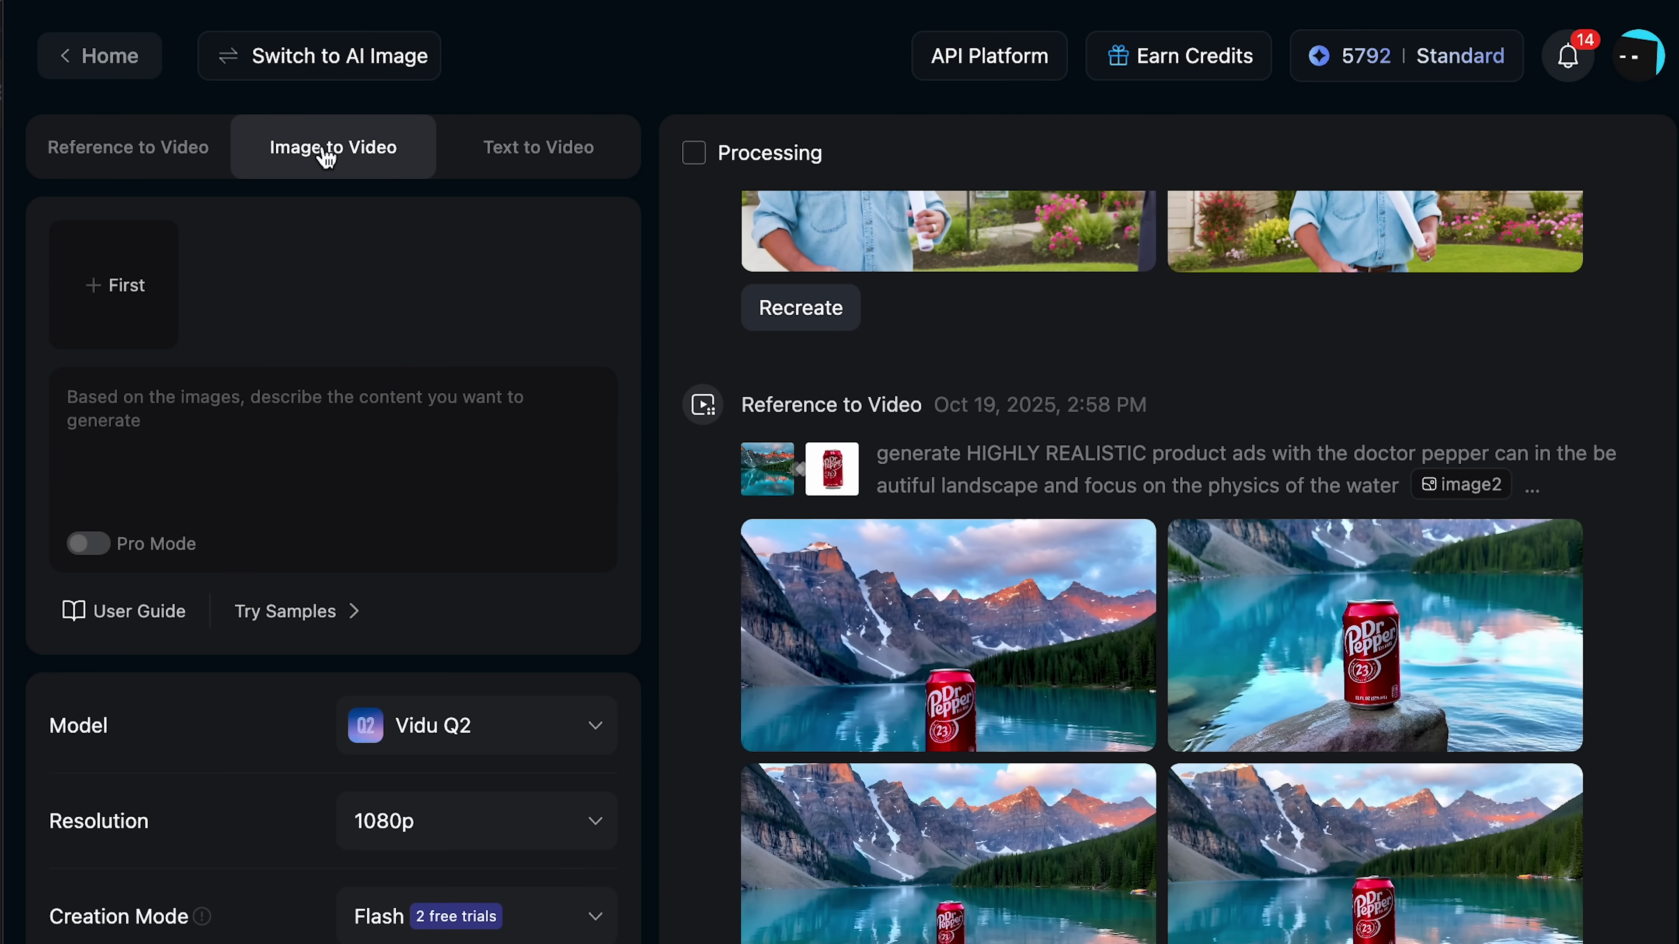
click(321, 58)
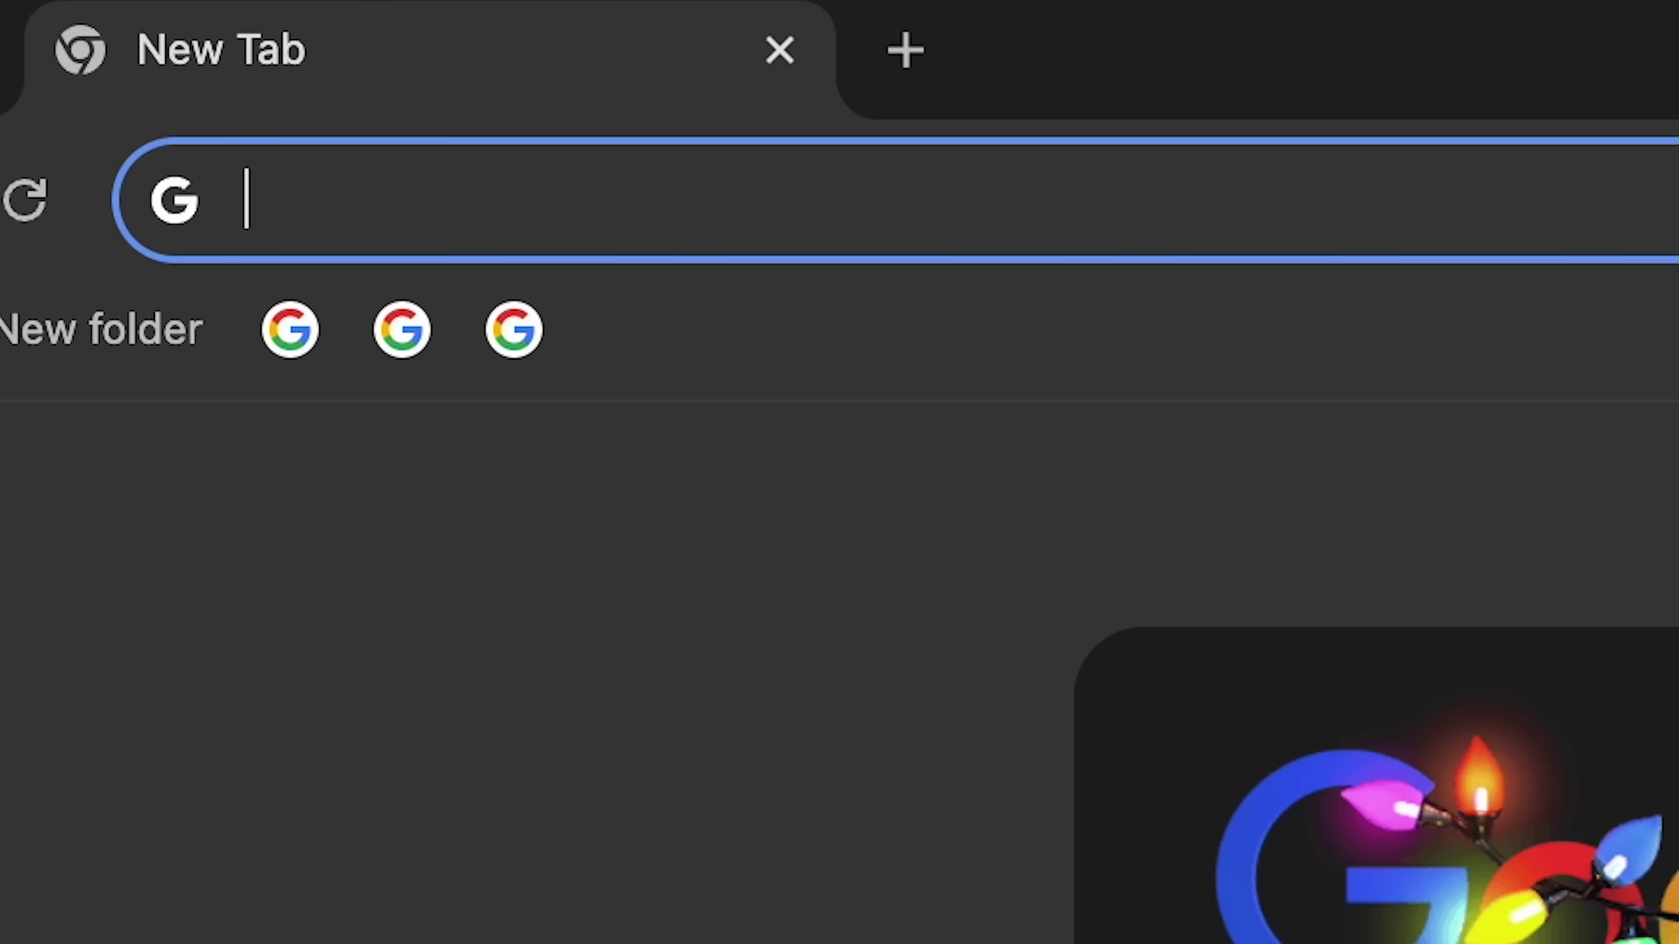
Go to vidu.com in a new browser tab and enter the Vidu web app from its landing page.
text(vidu.com)
key(Delete)
key(Return)
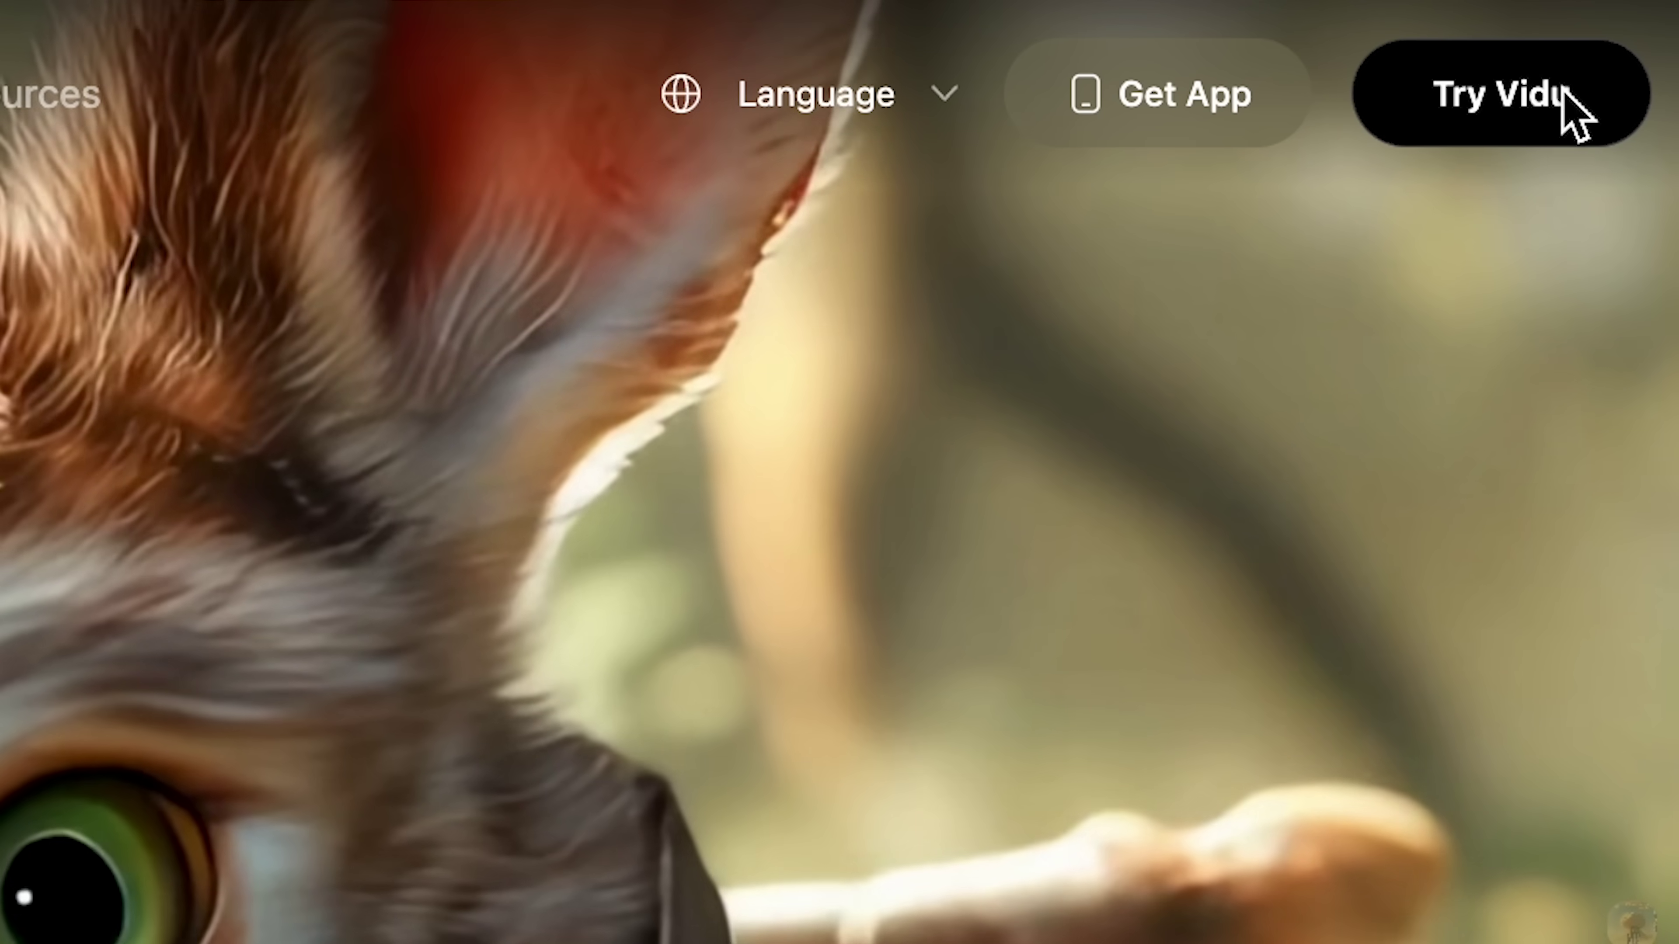
click(1566, 90)
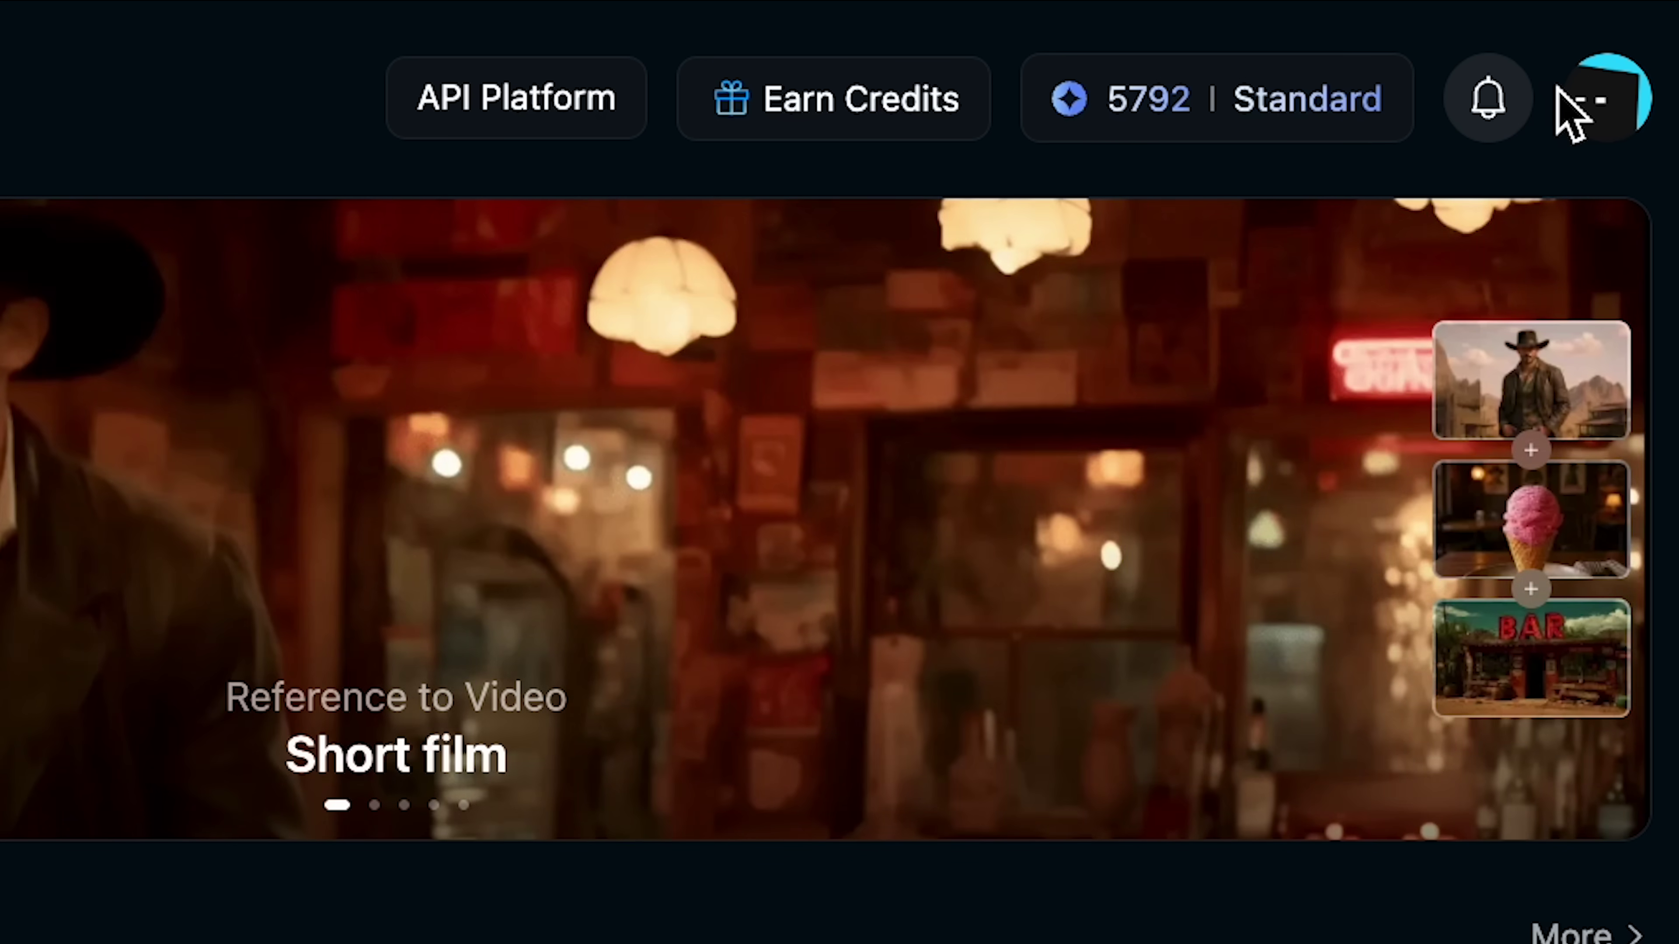